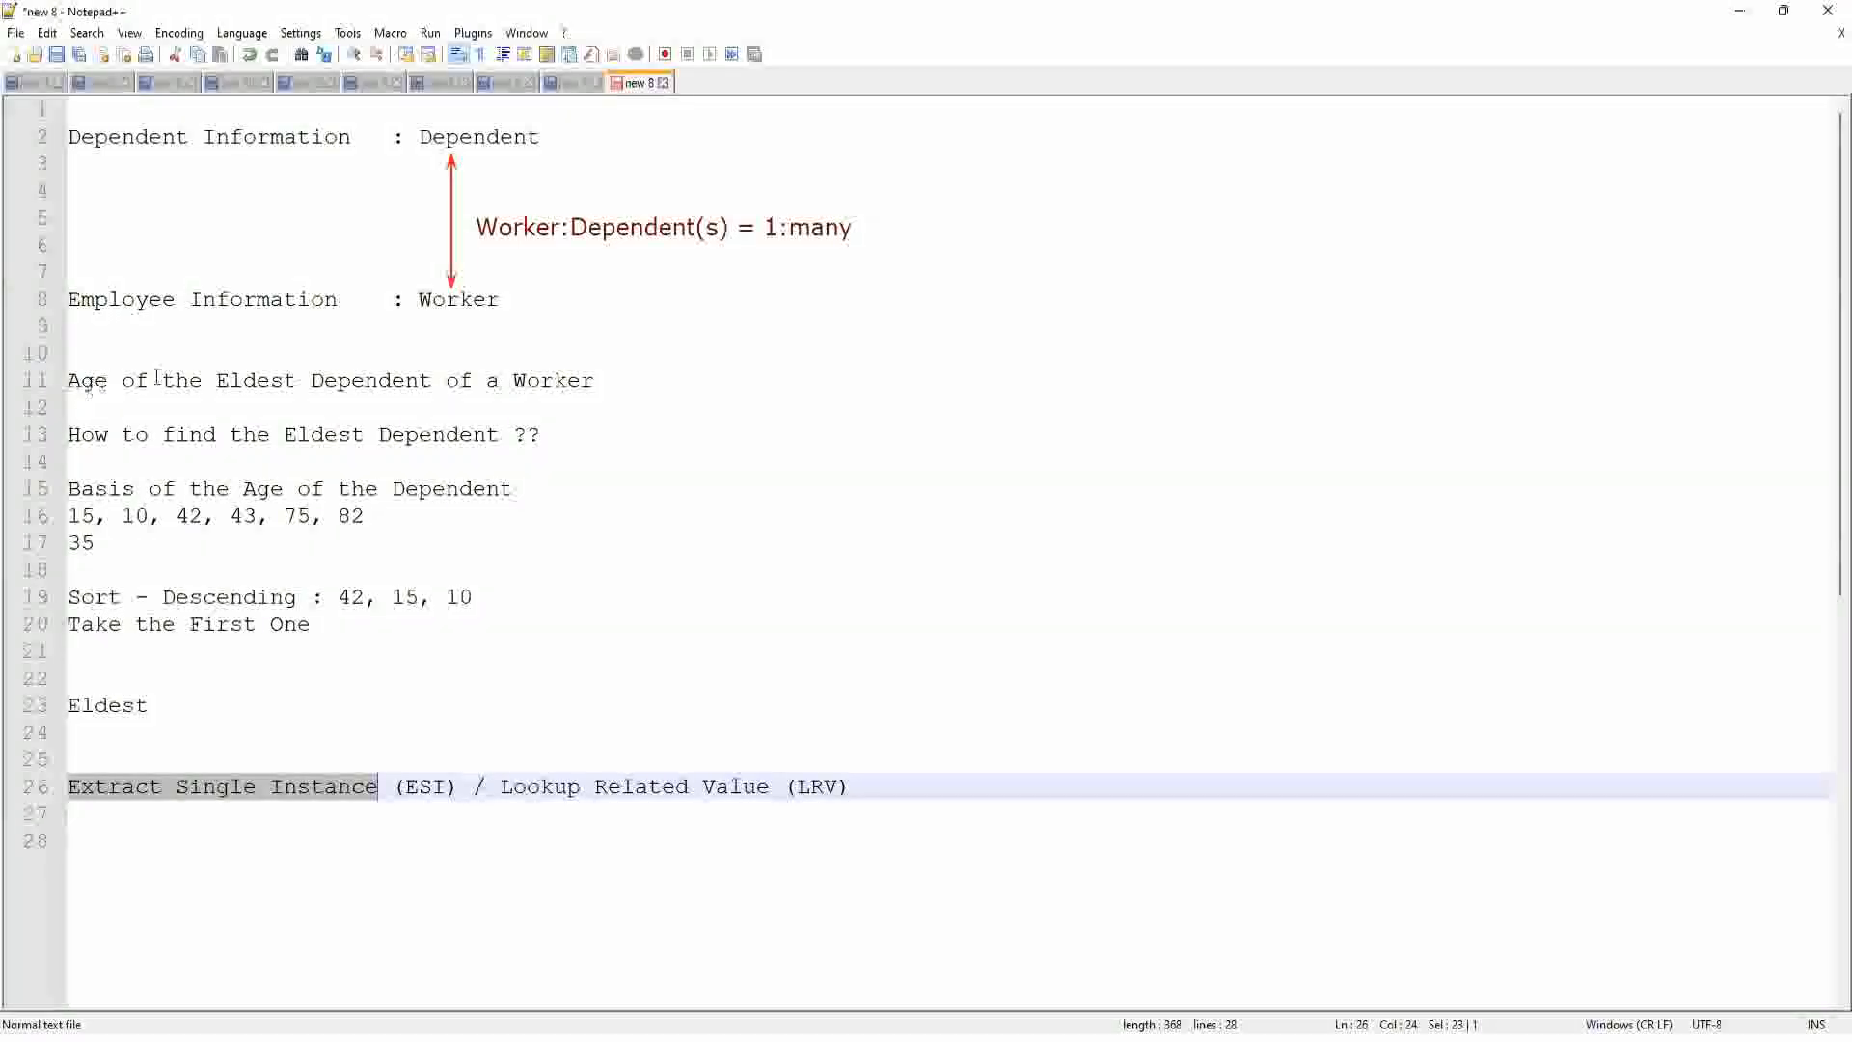
- Switch to Workday and start a proxy session acting as the selected worker
click(612, 380)
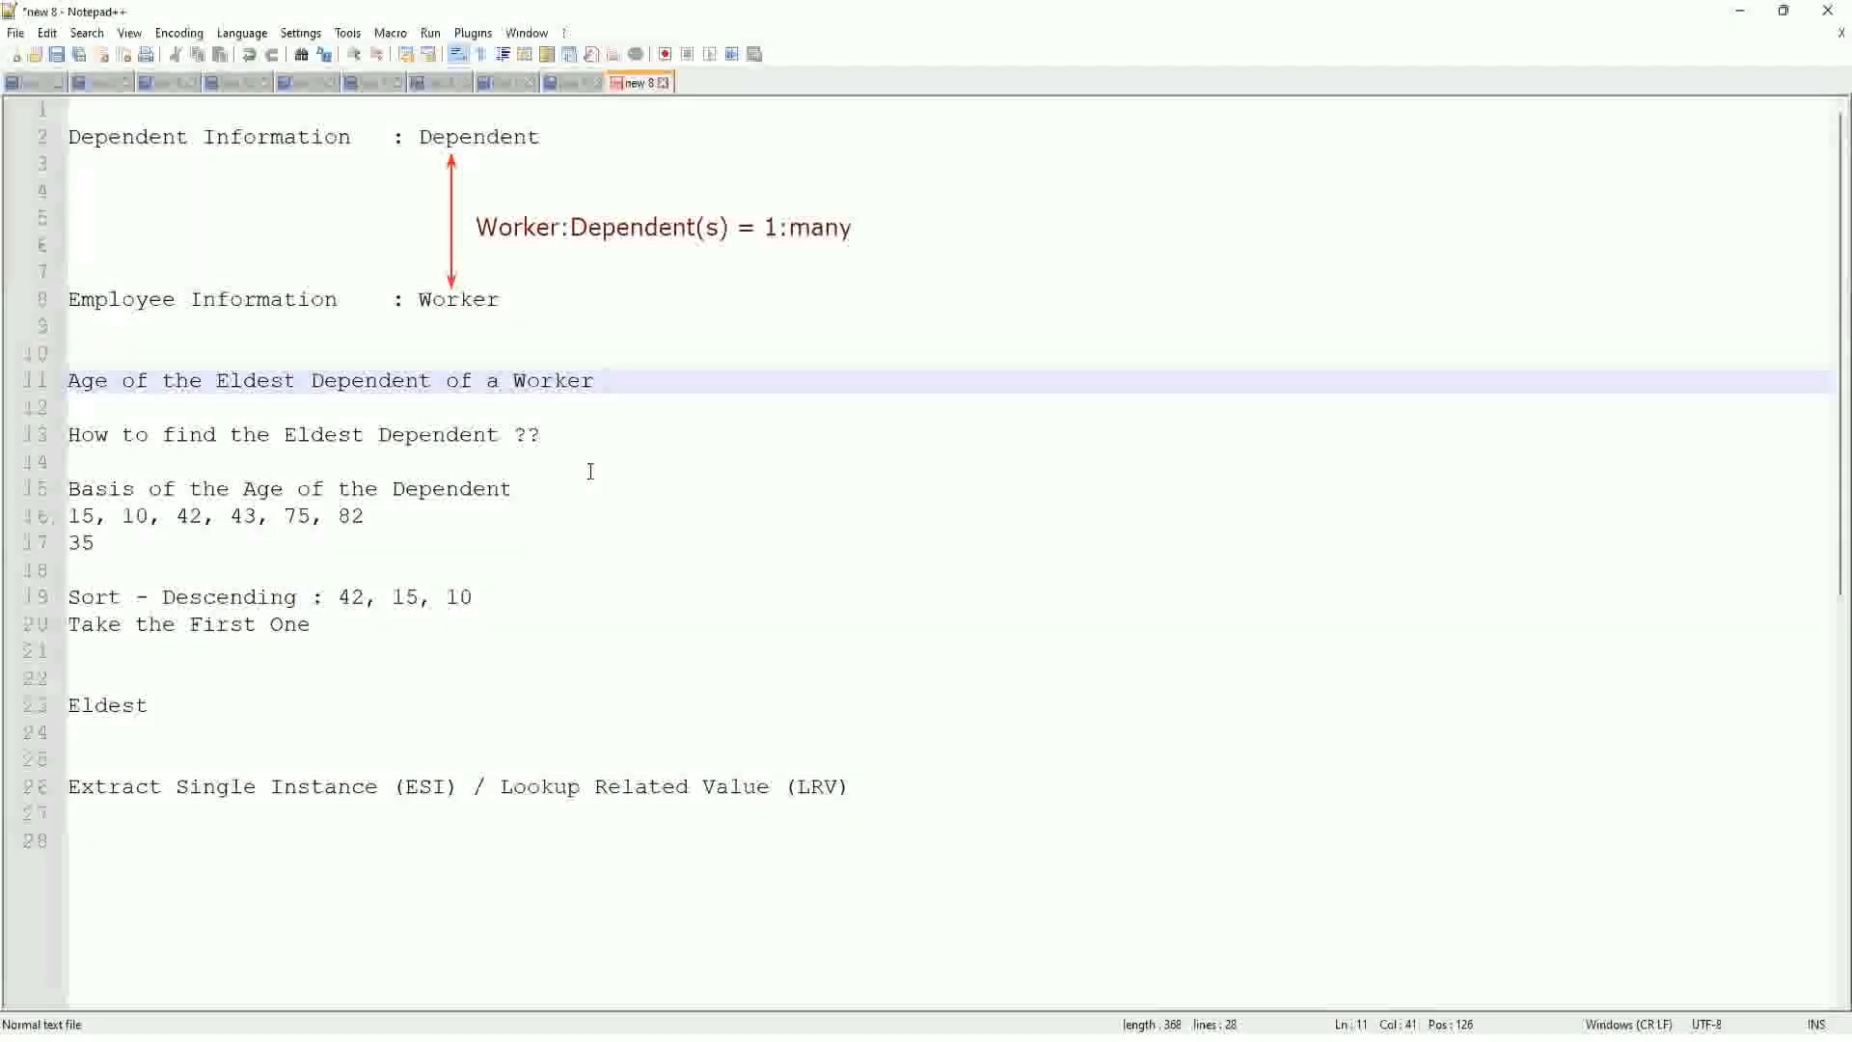
key(alt+Tab)
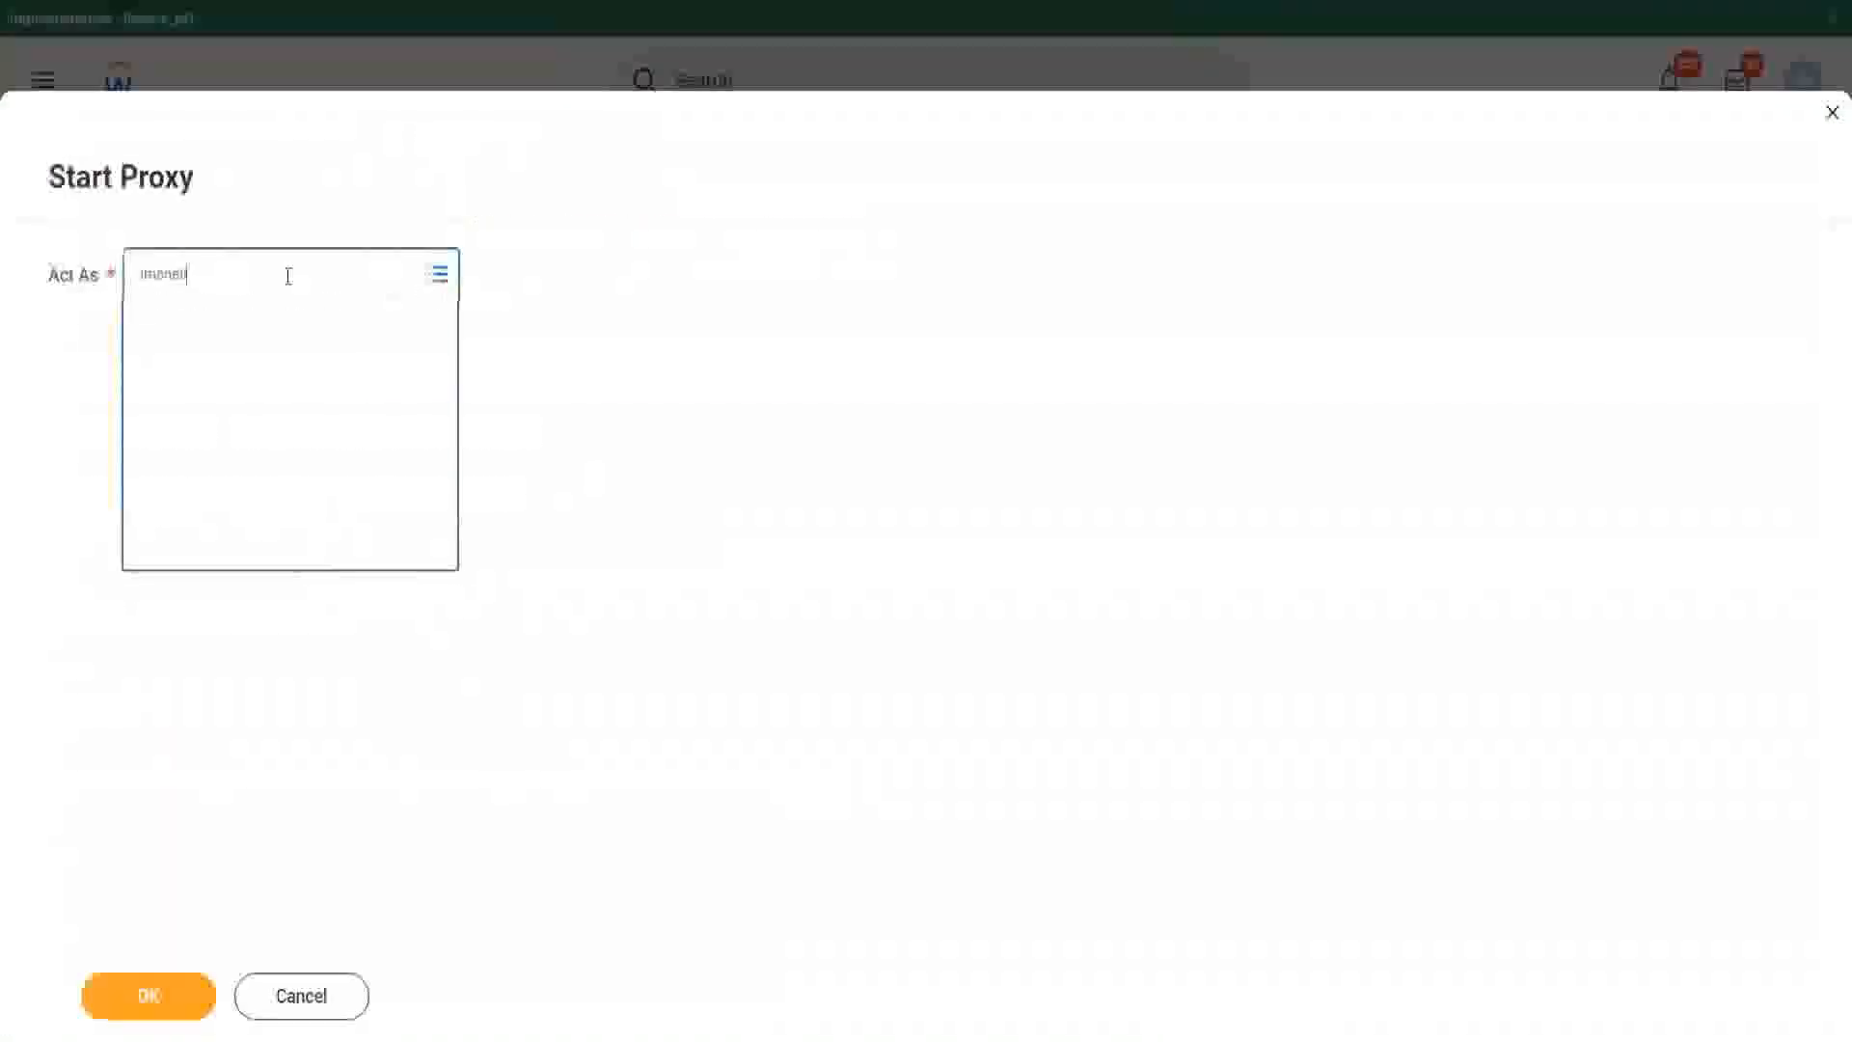
key(Return)
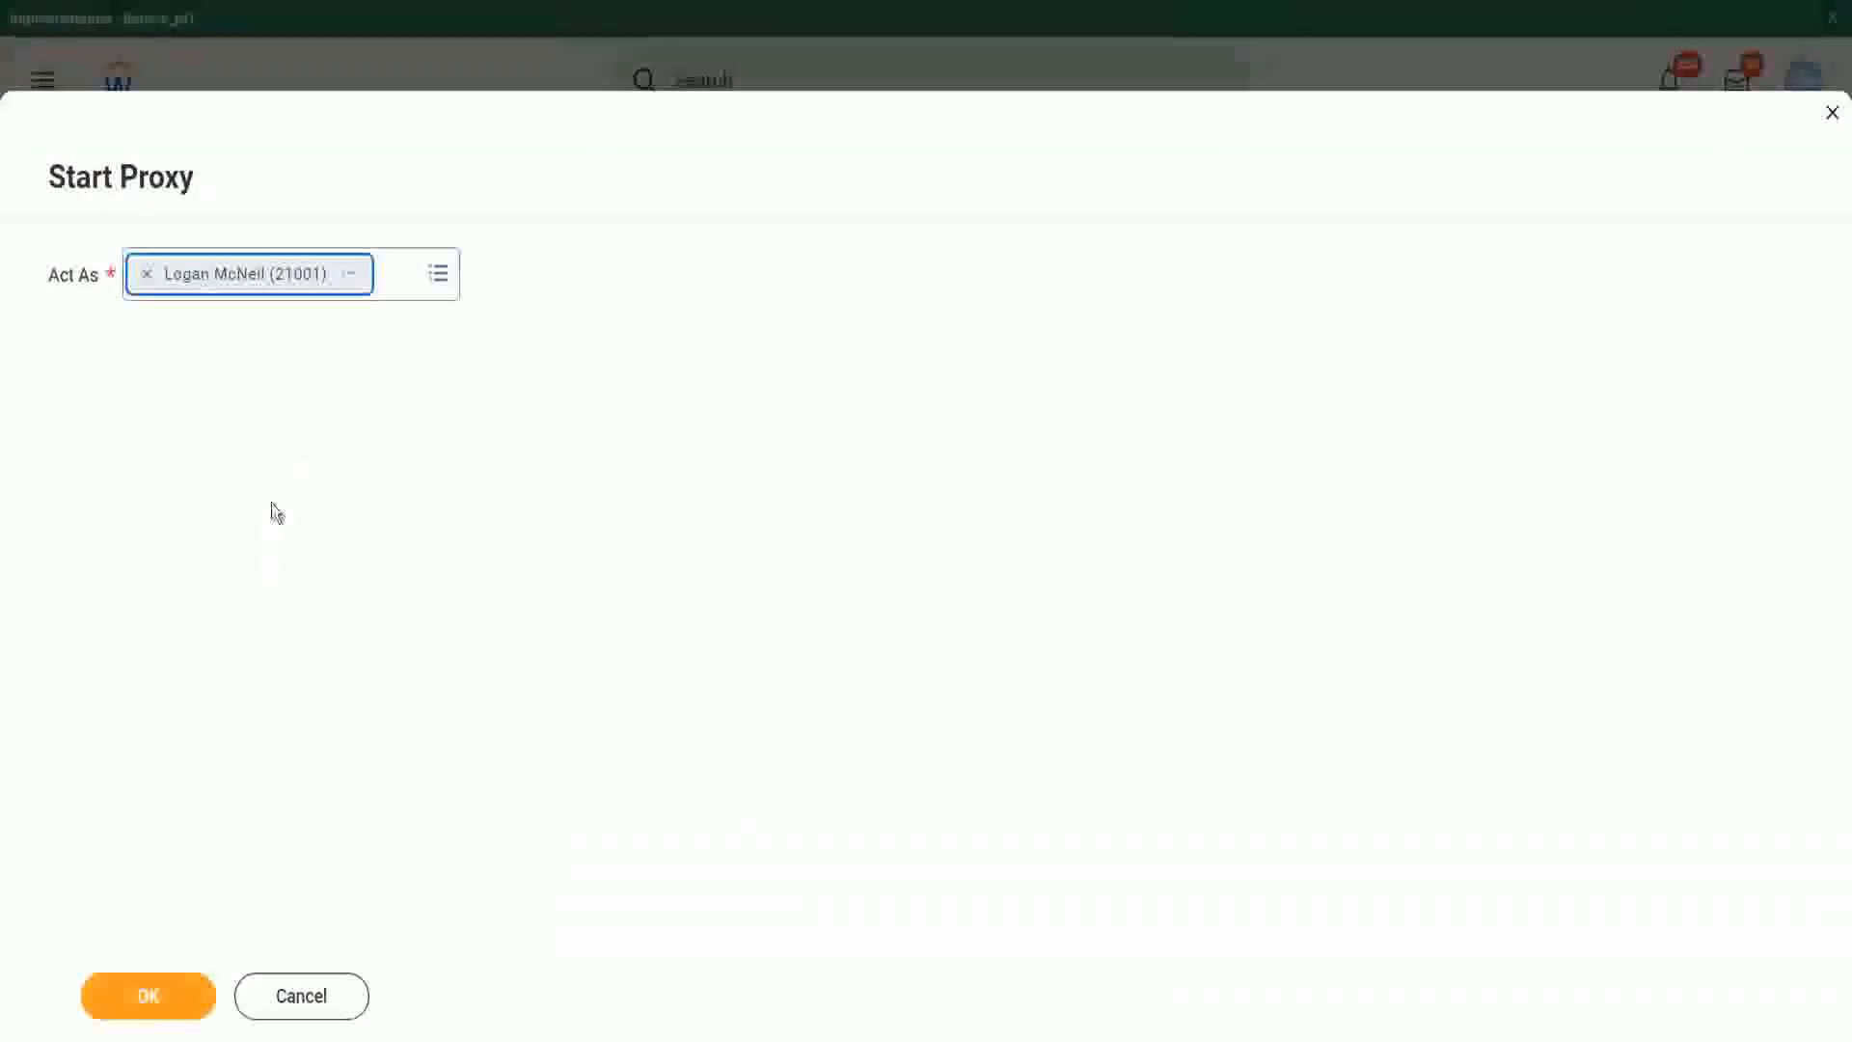
click(154, 1013)
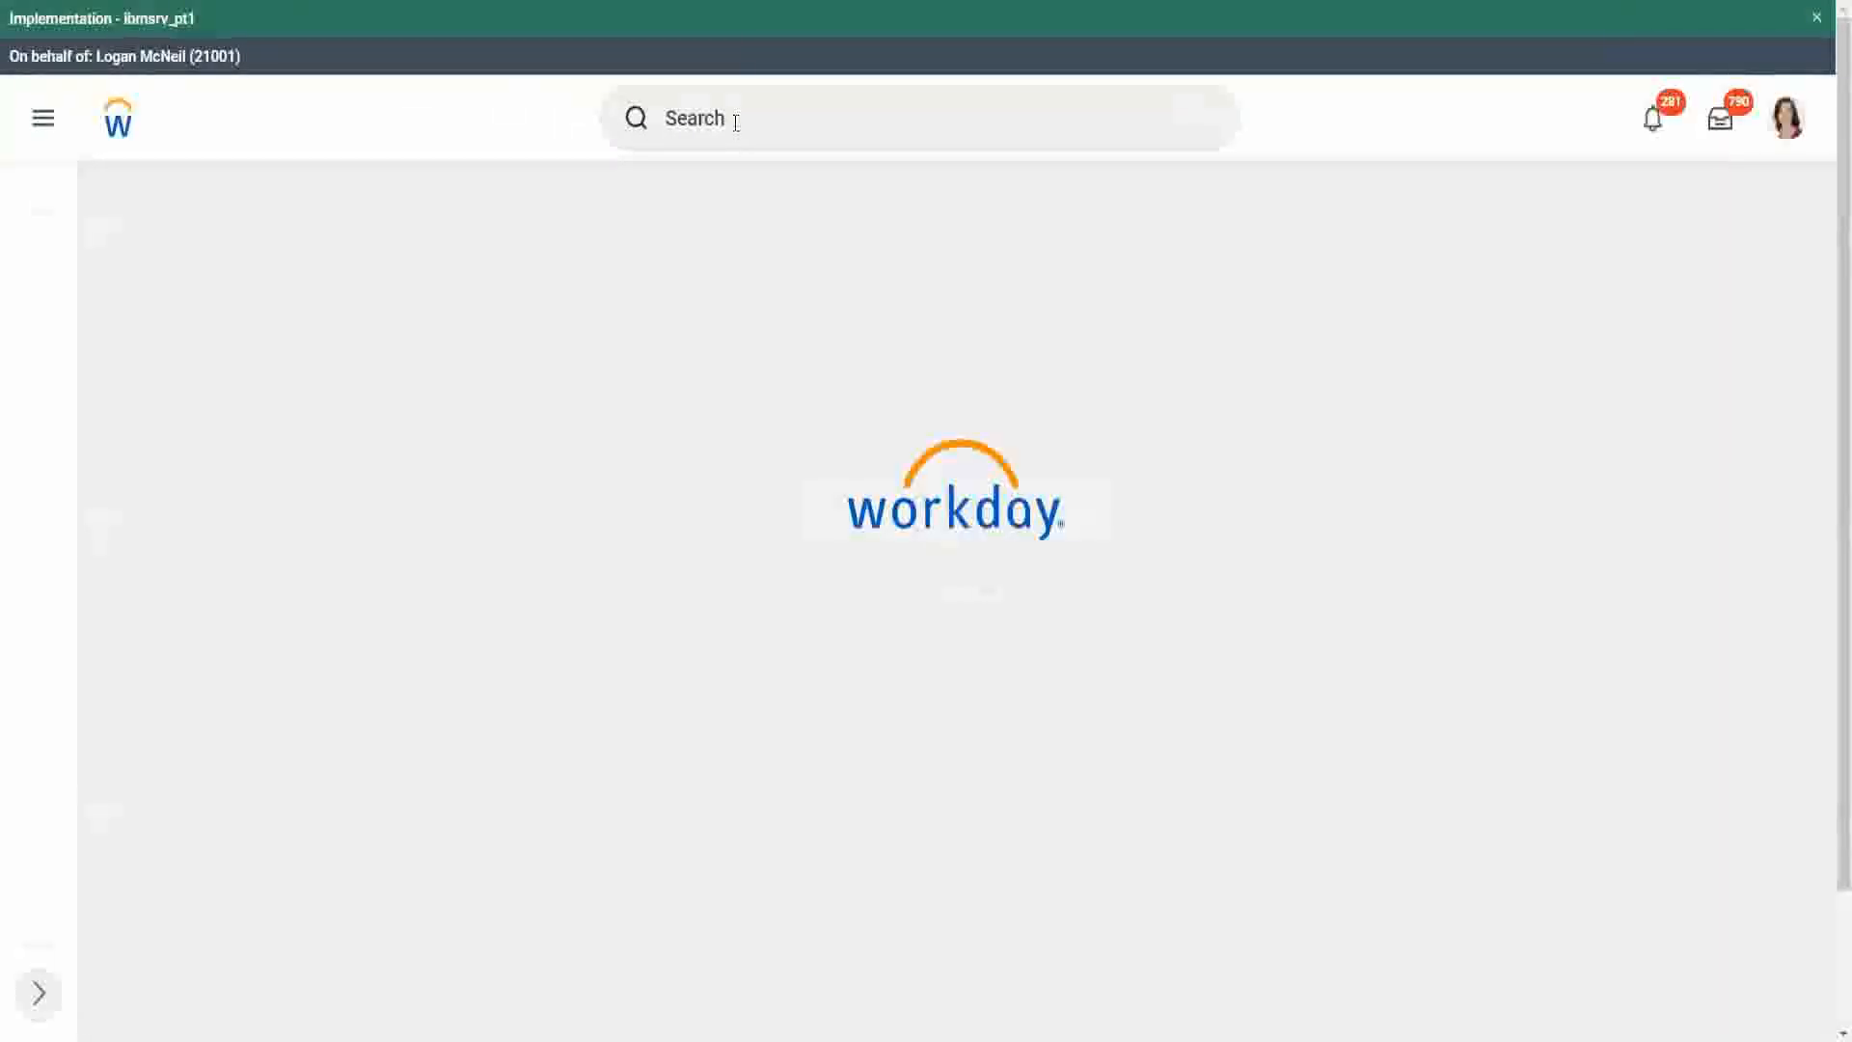
- Search for "rd: ww" and open the WW Base Pay Details report definition
click(736, 120)
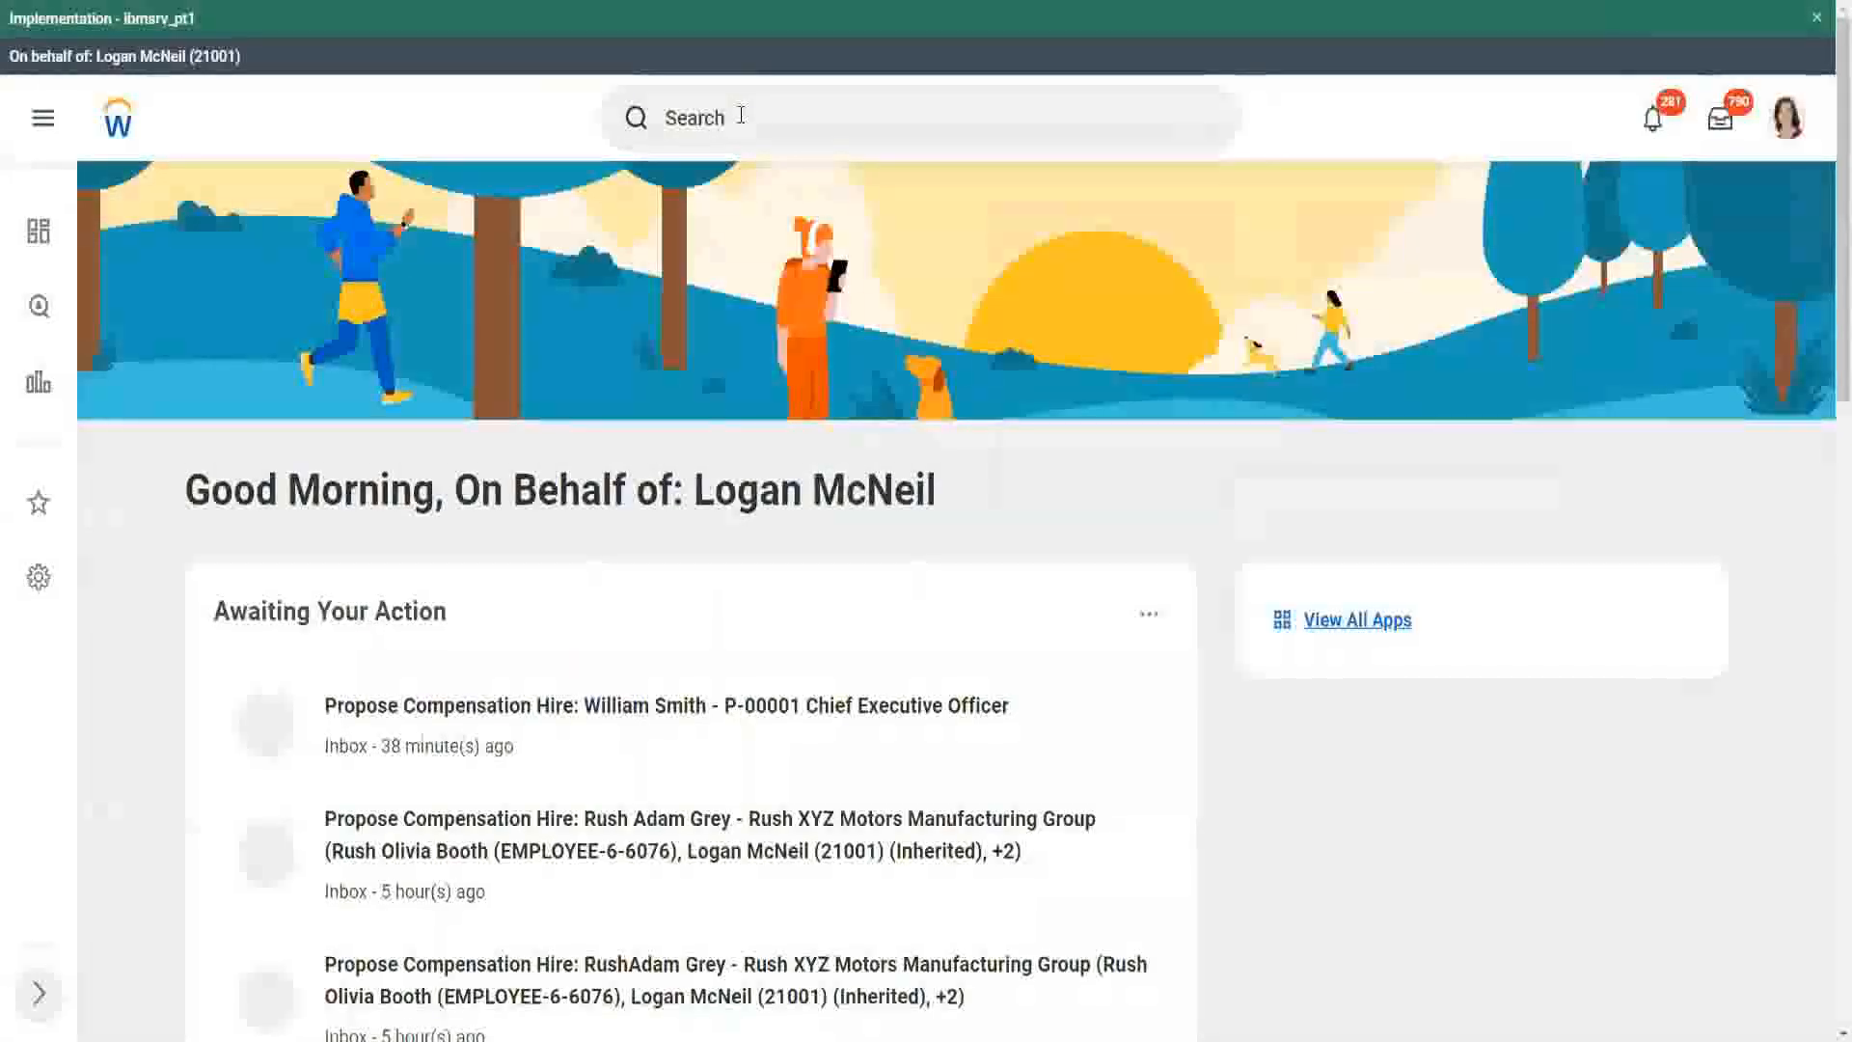
scroll(743, 124, down, 9)
scroll(711, 153, up, 9)
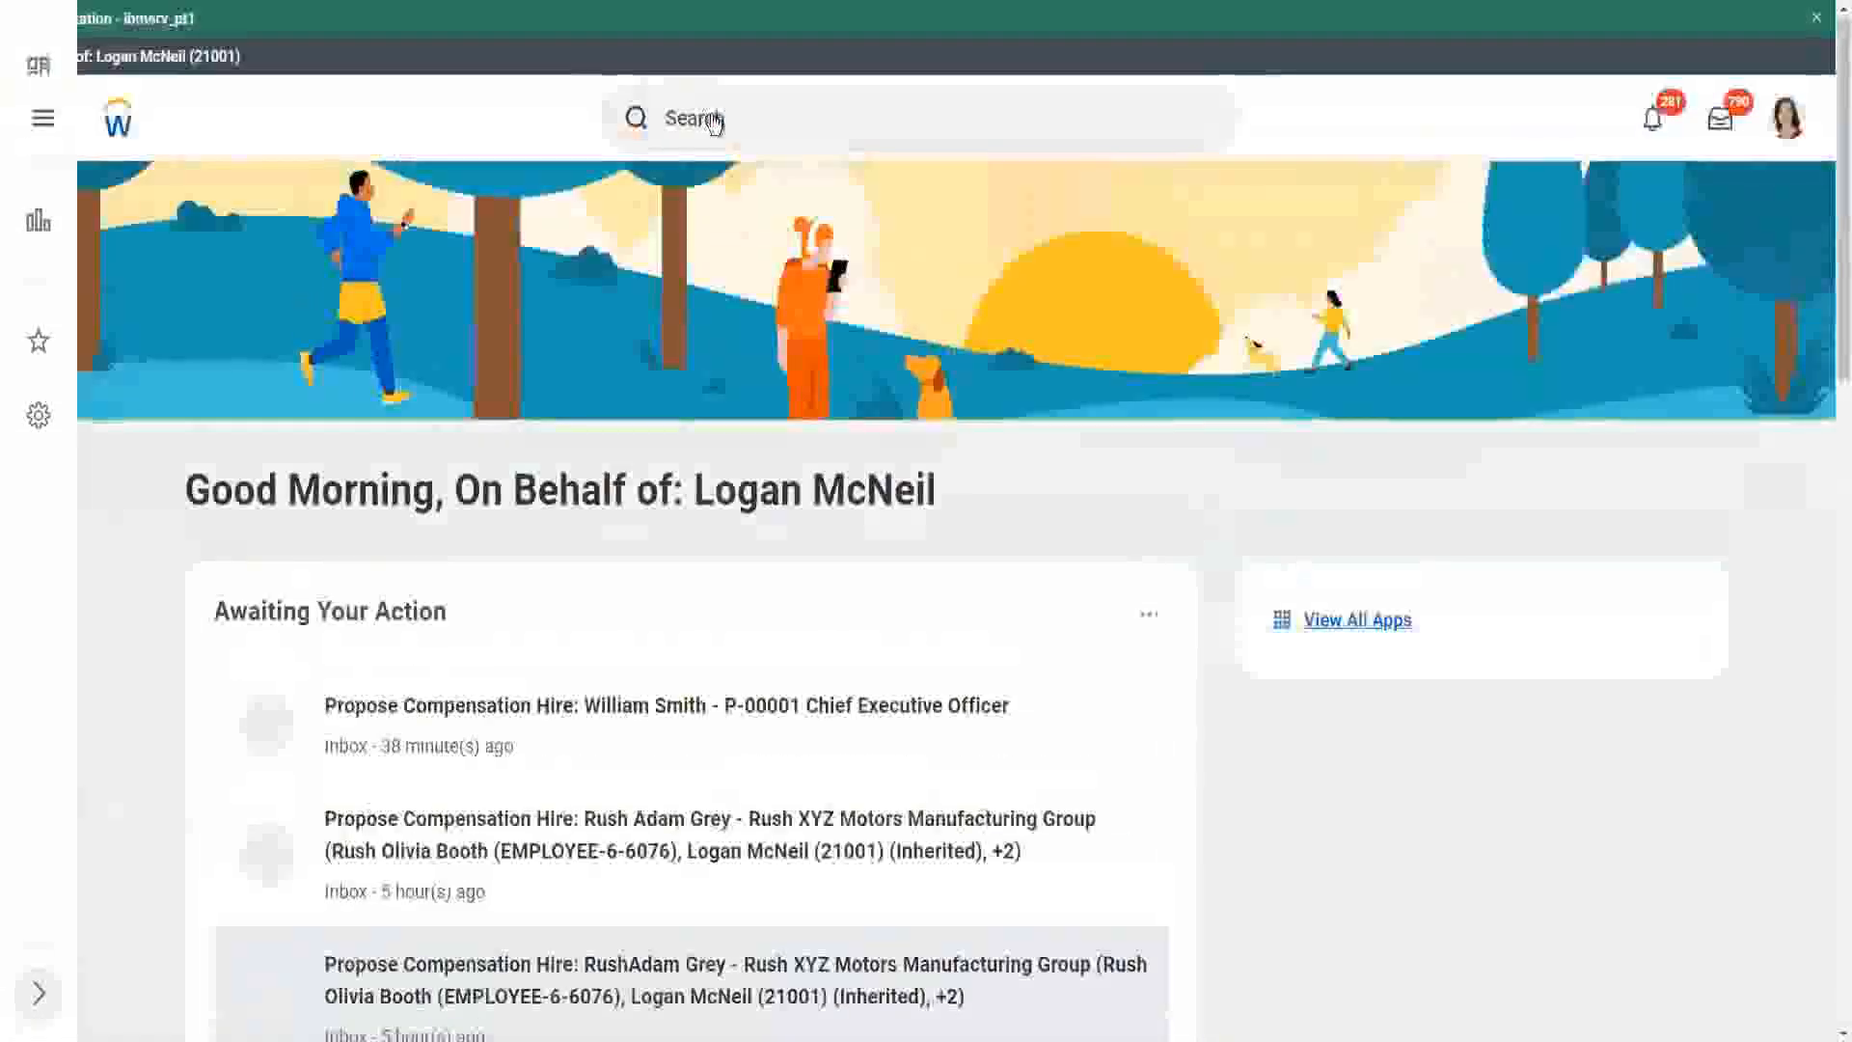
click(768, 117)
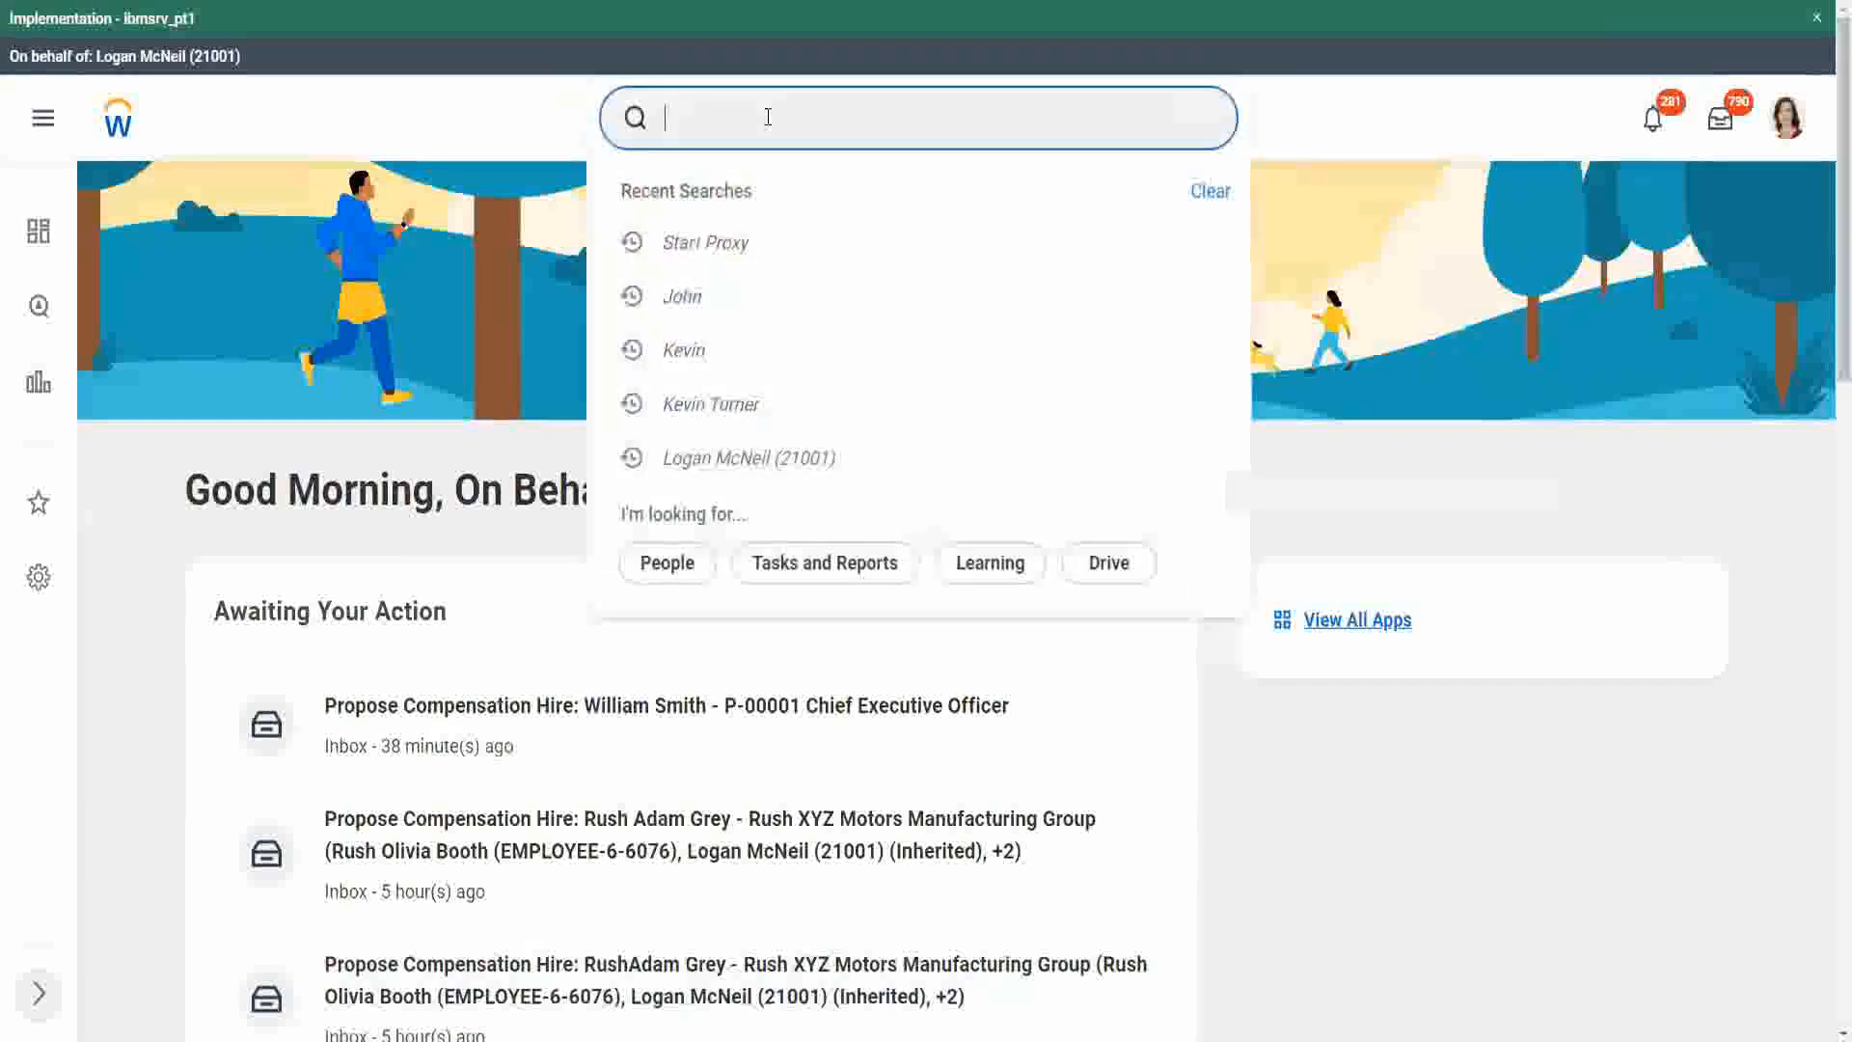
text(rd: ww)
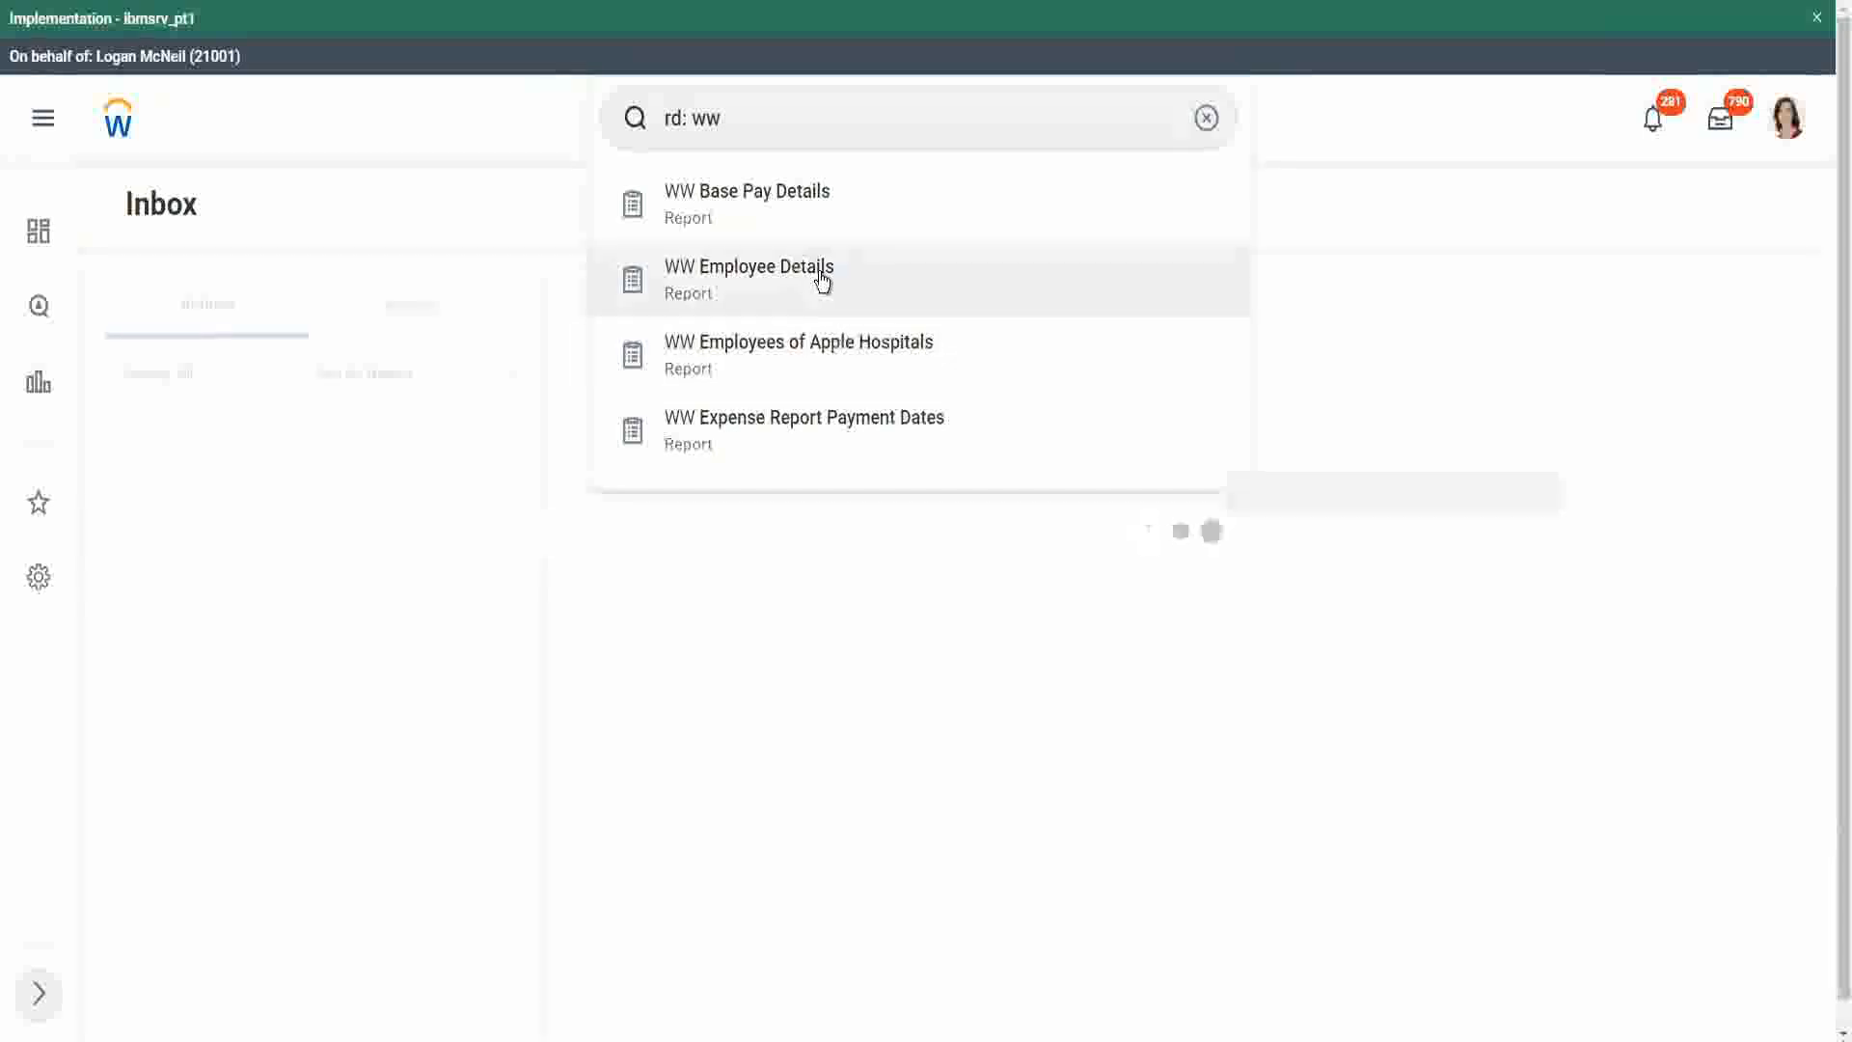
click(814, 199)
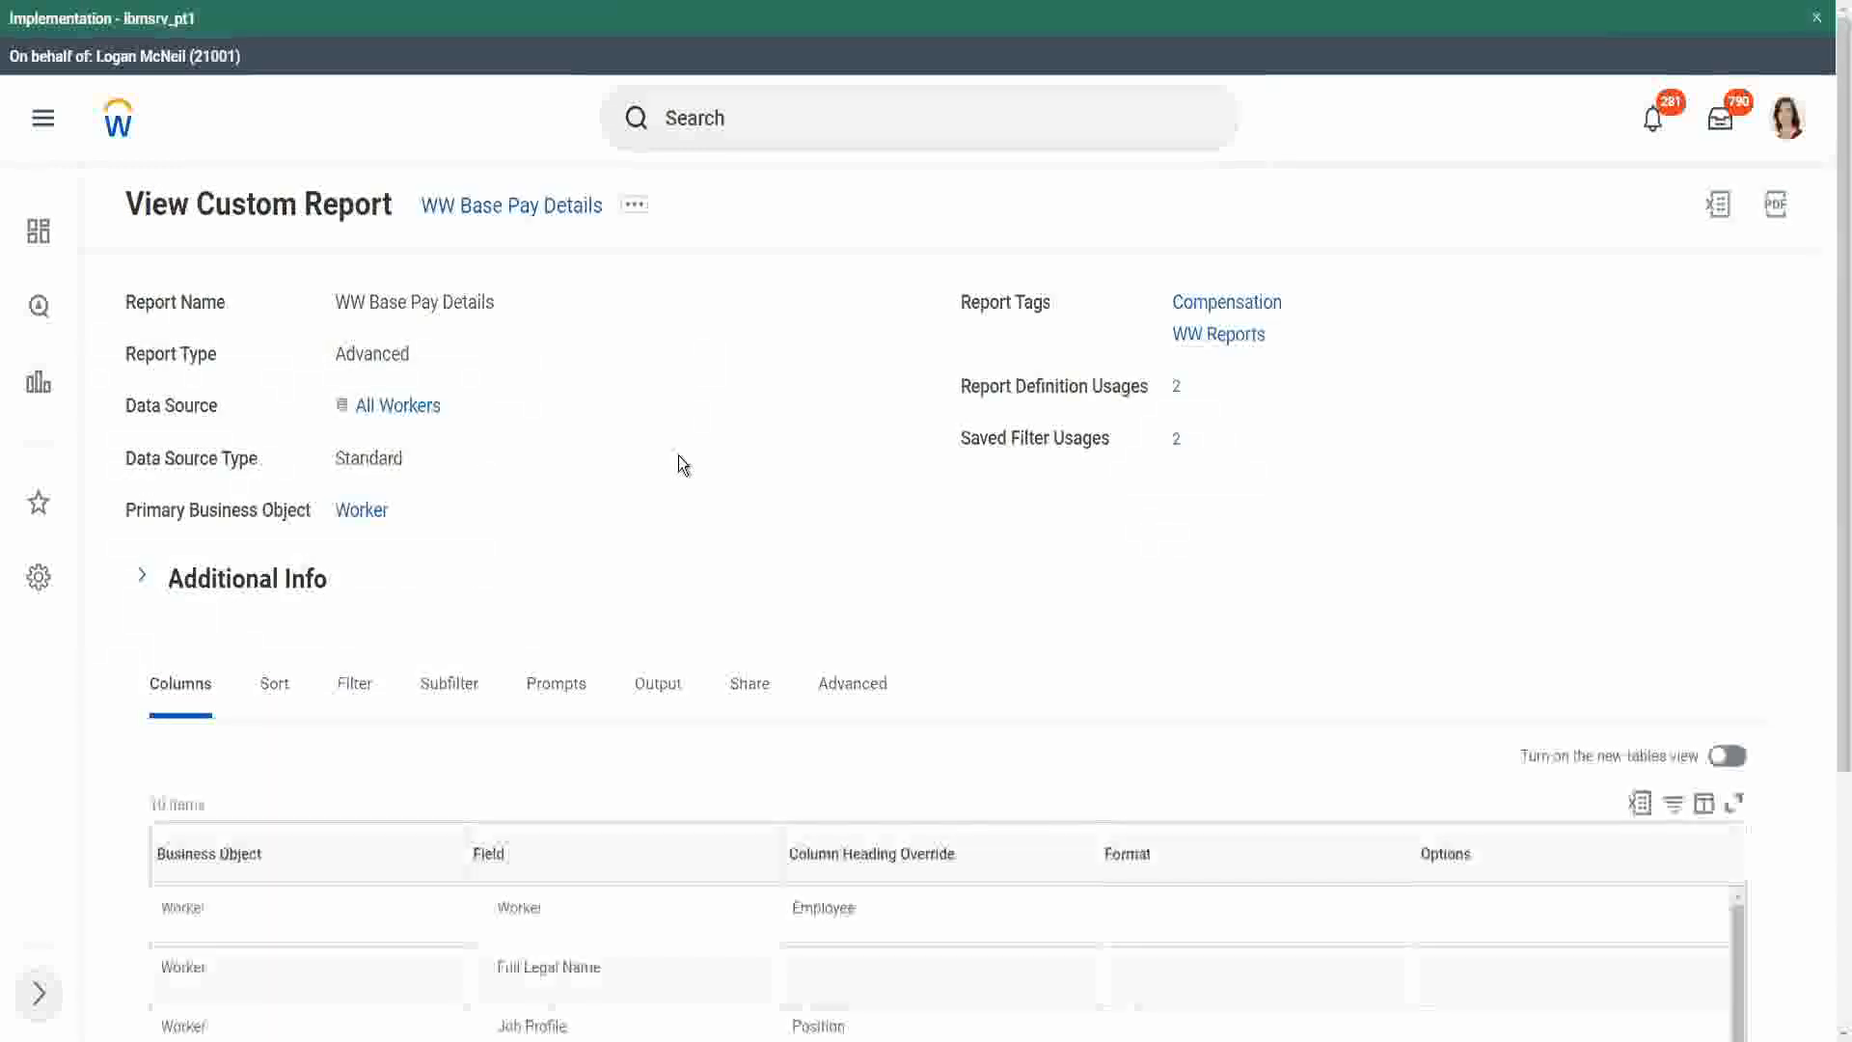
- Review the WW Base Pay Details columns and run the report with the default hire date range
scroll(681, 465, down, 5)
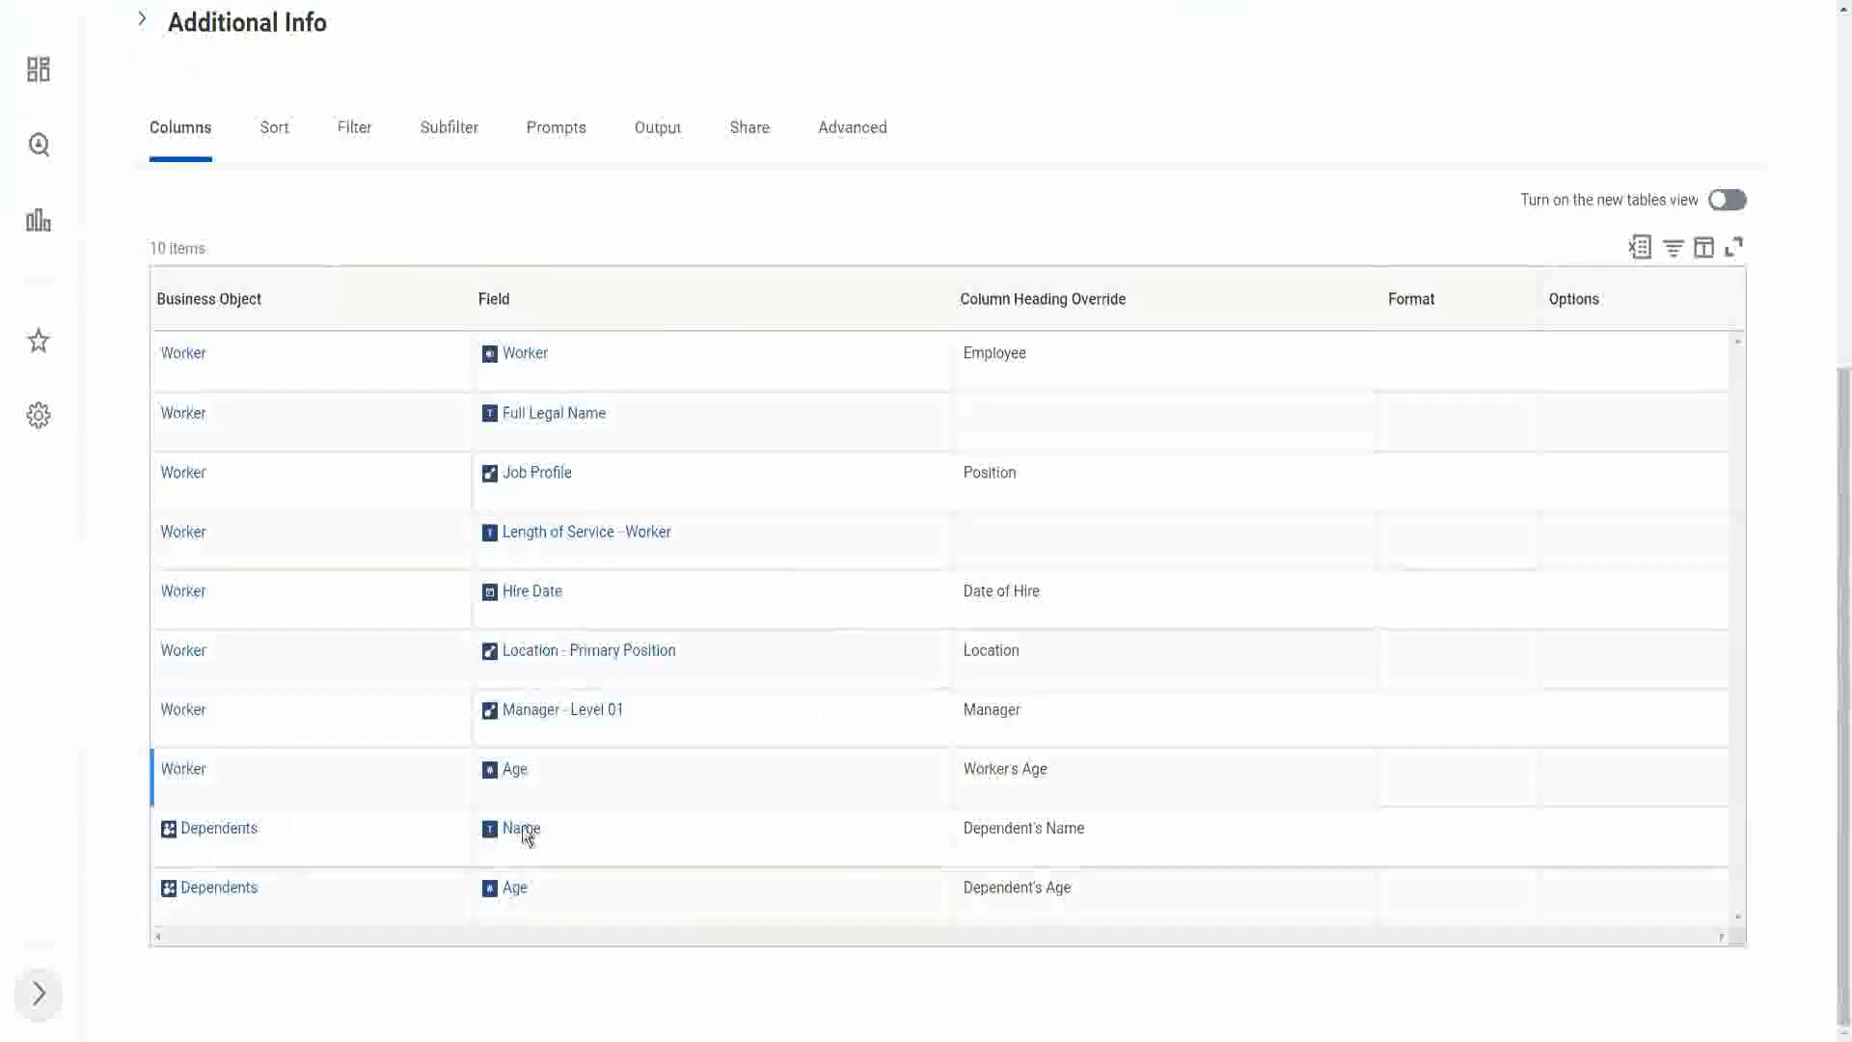
scroll(772, 636, up, 1)
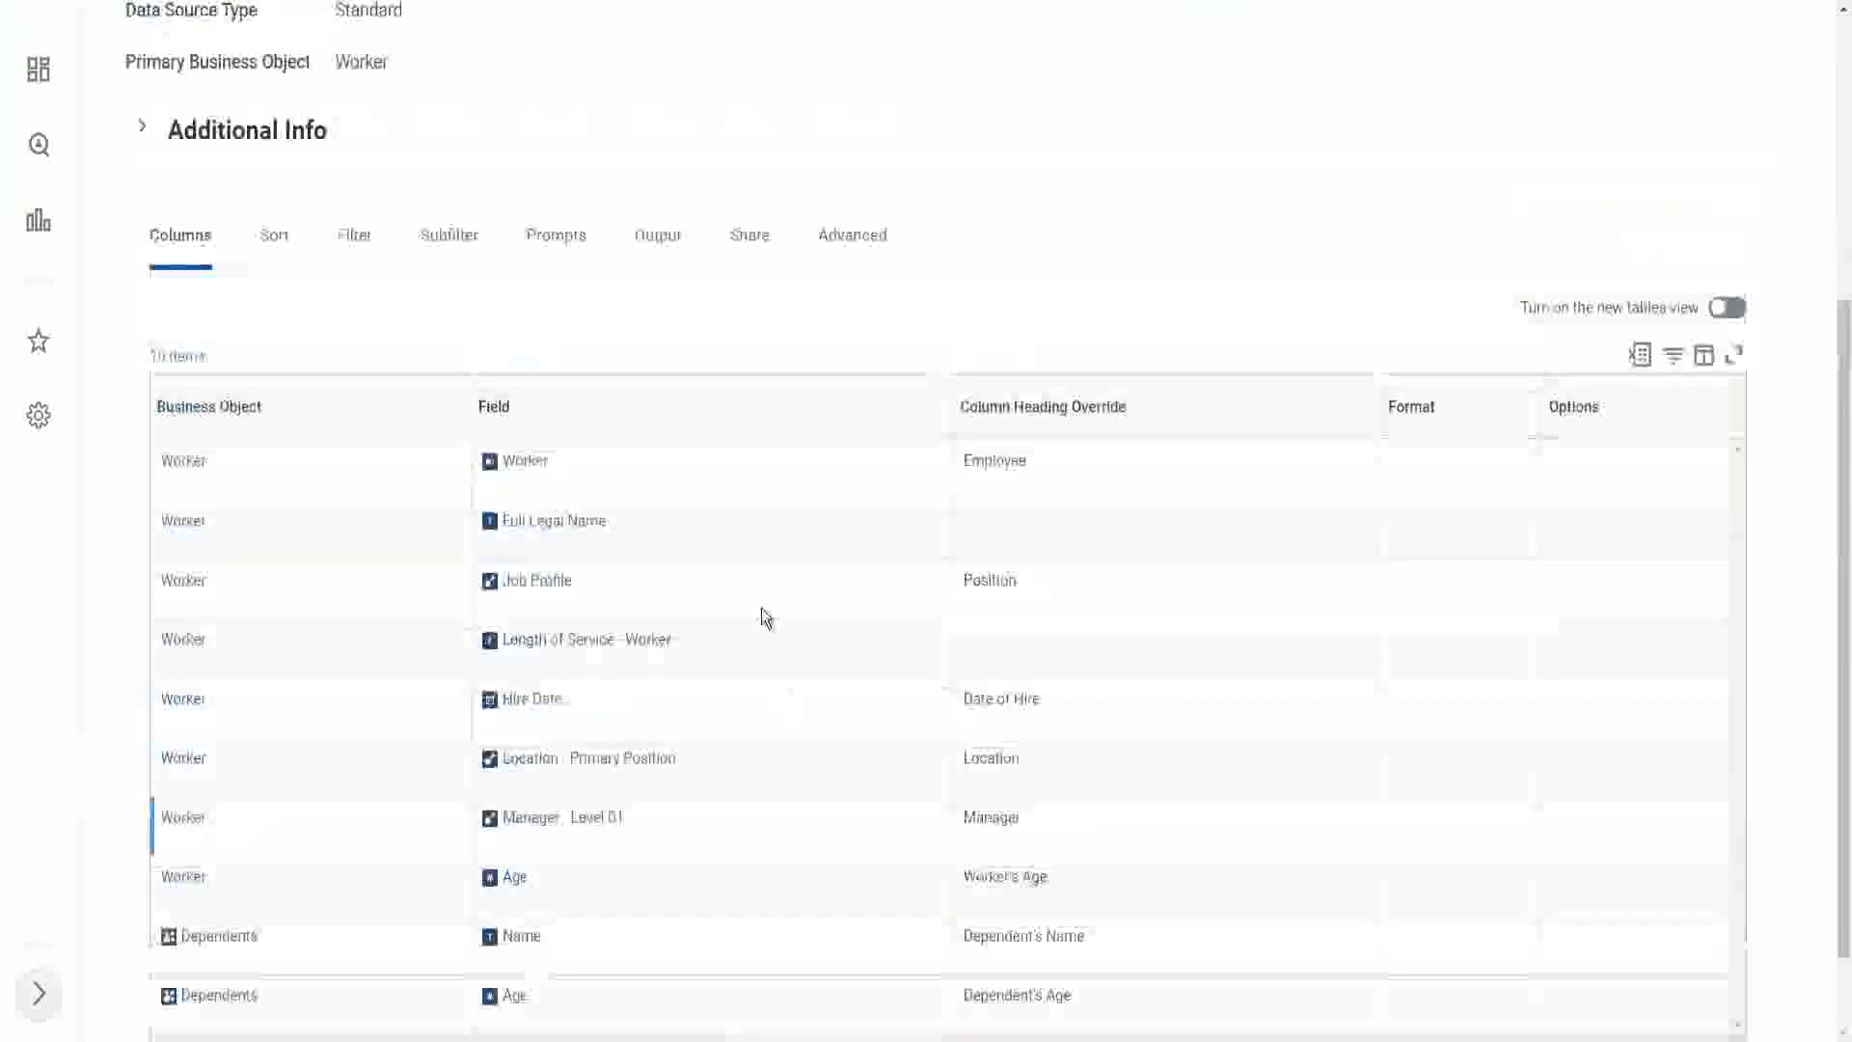
scroll(765, 617, up, 4)
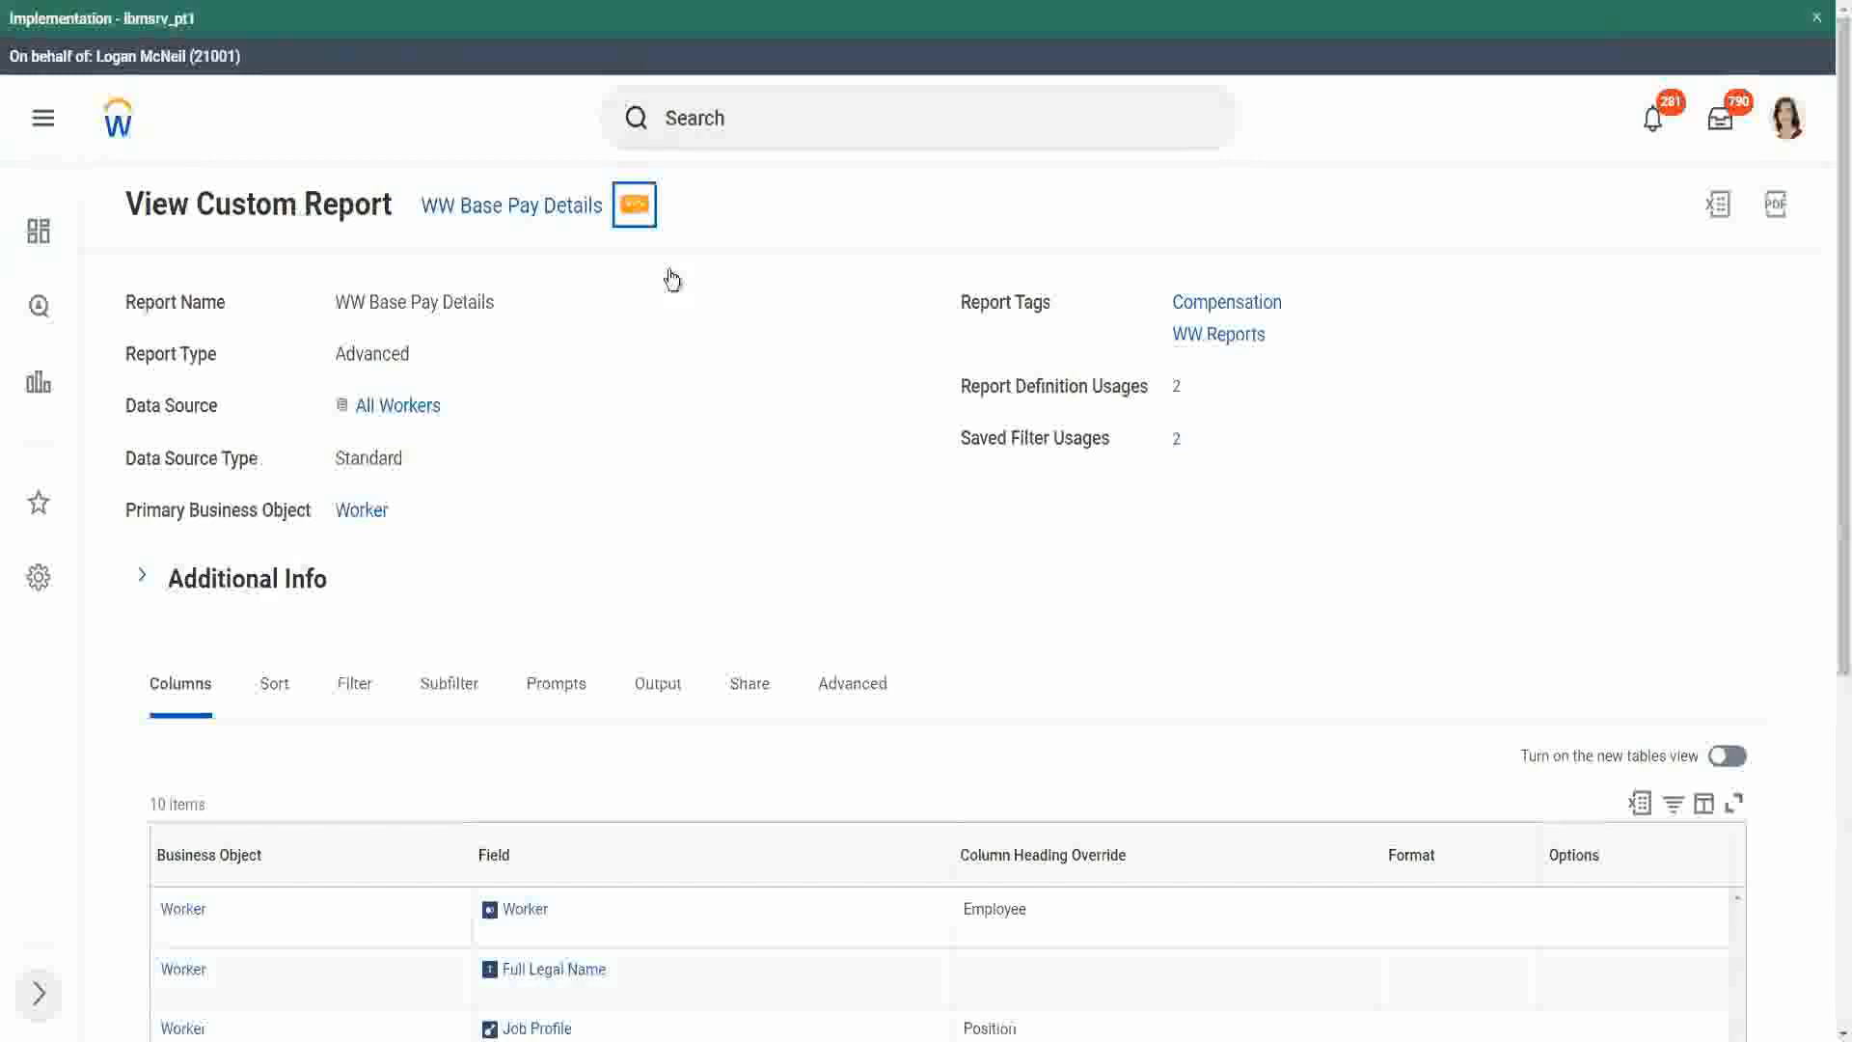
mouse_move(765, 307)
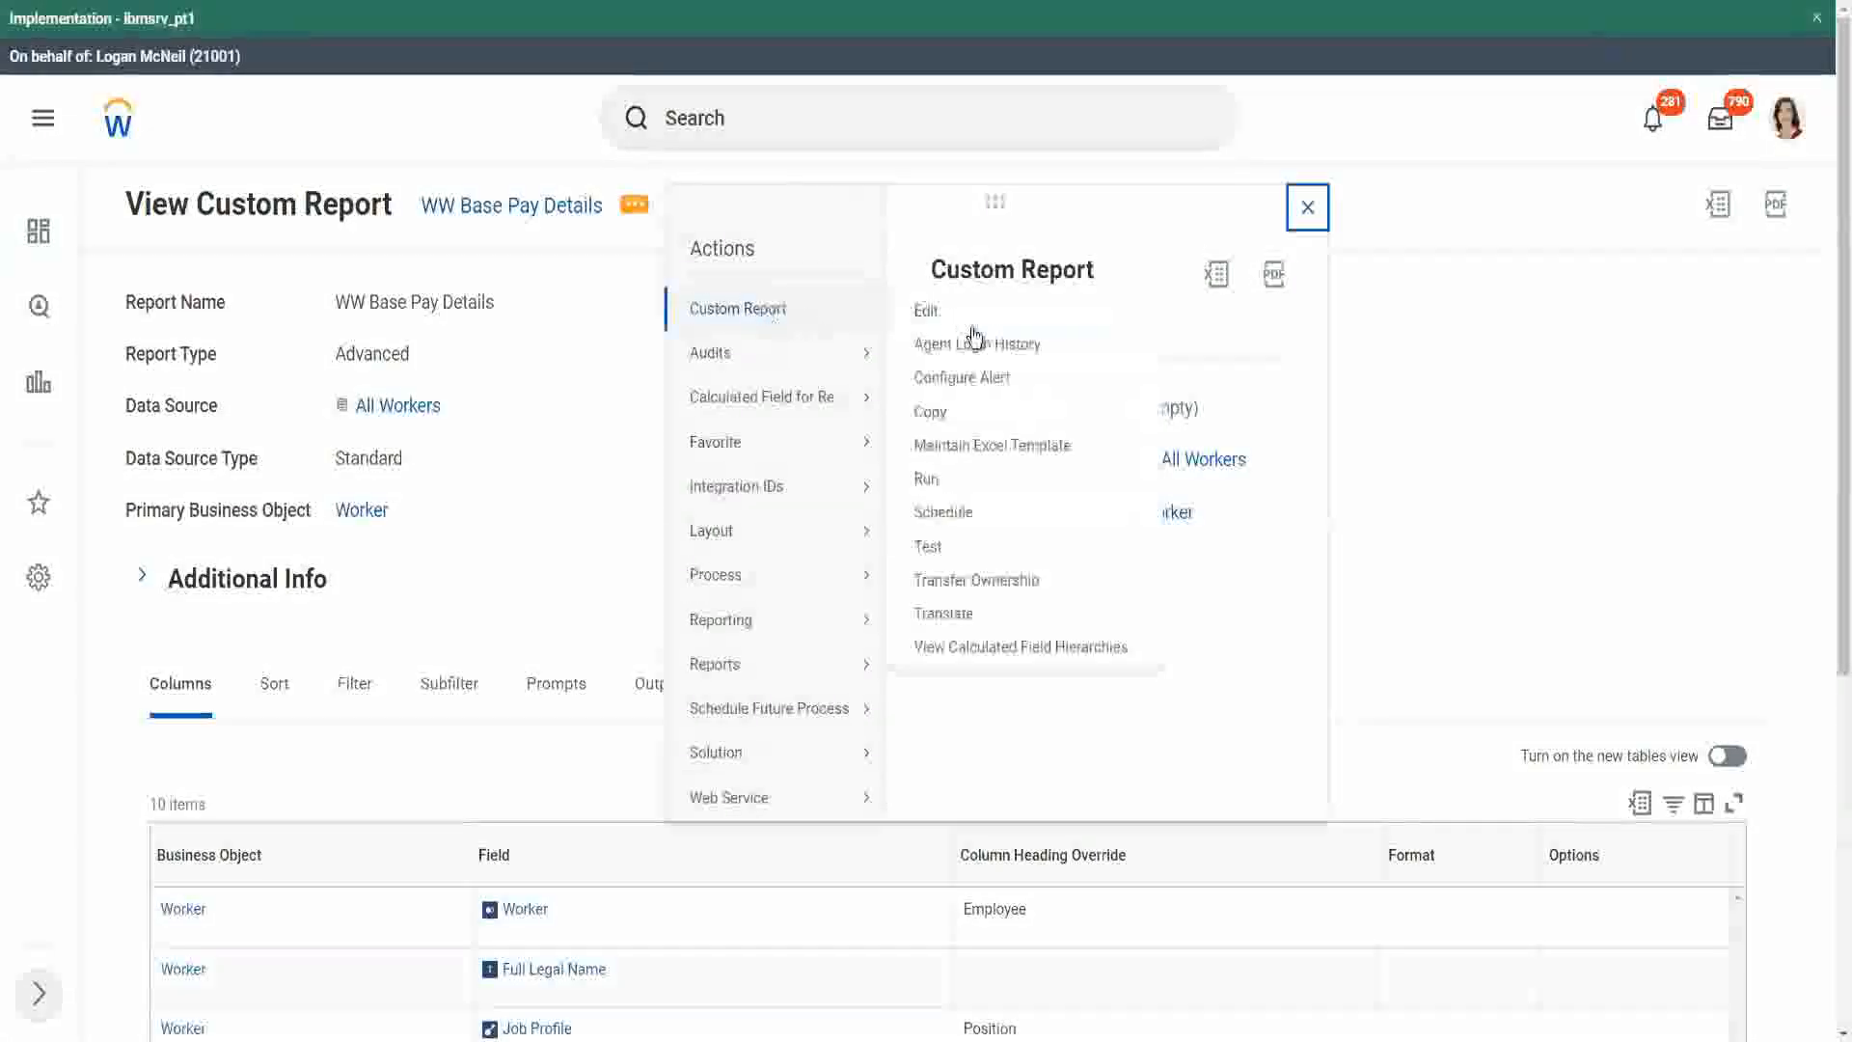
click(927, 481)
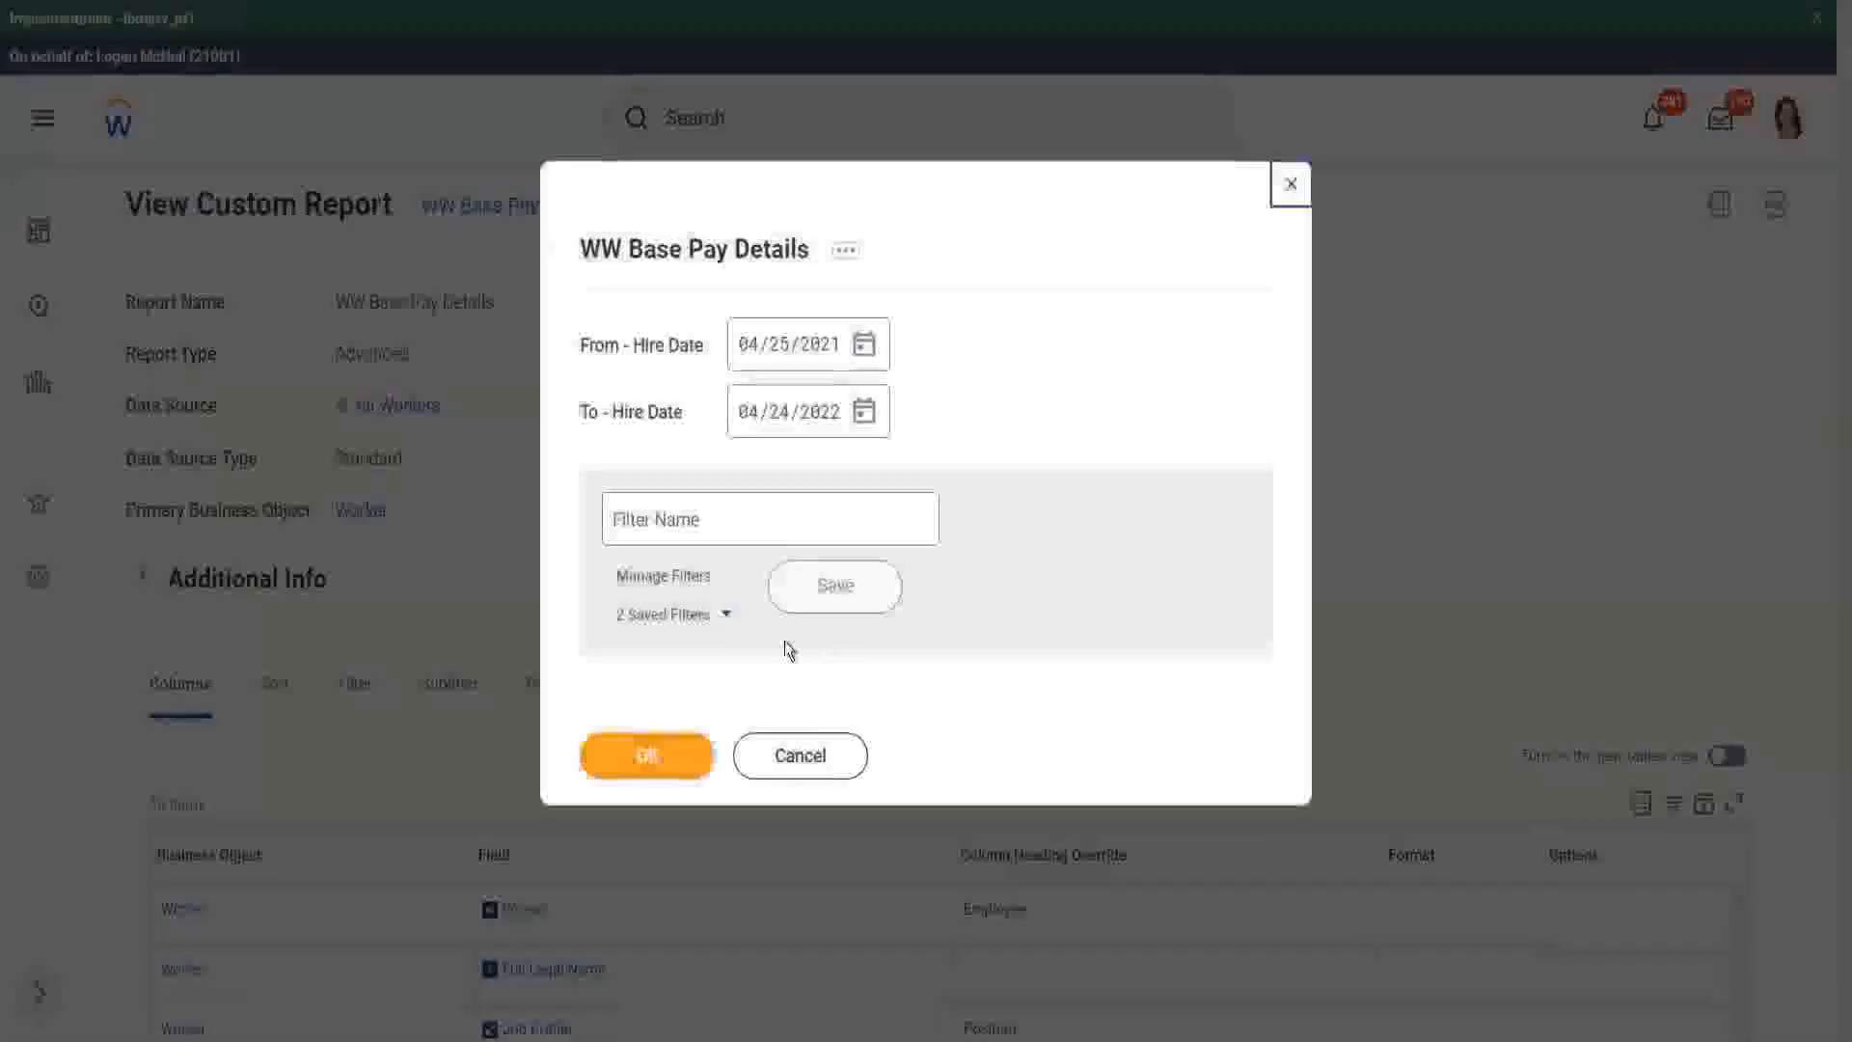
click(729, 617)
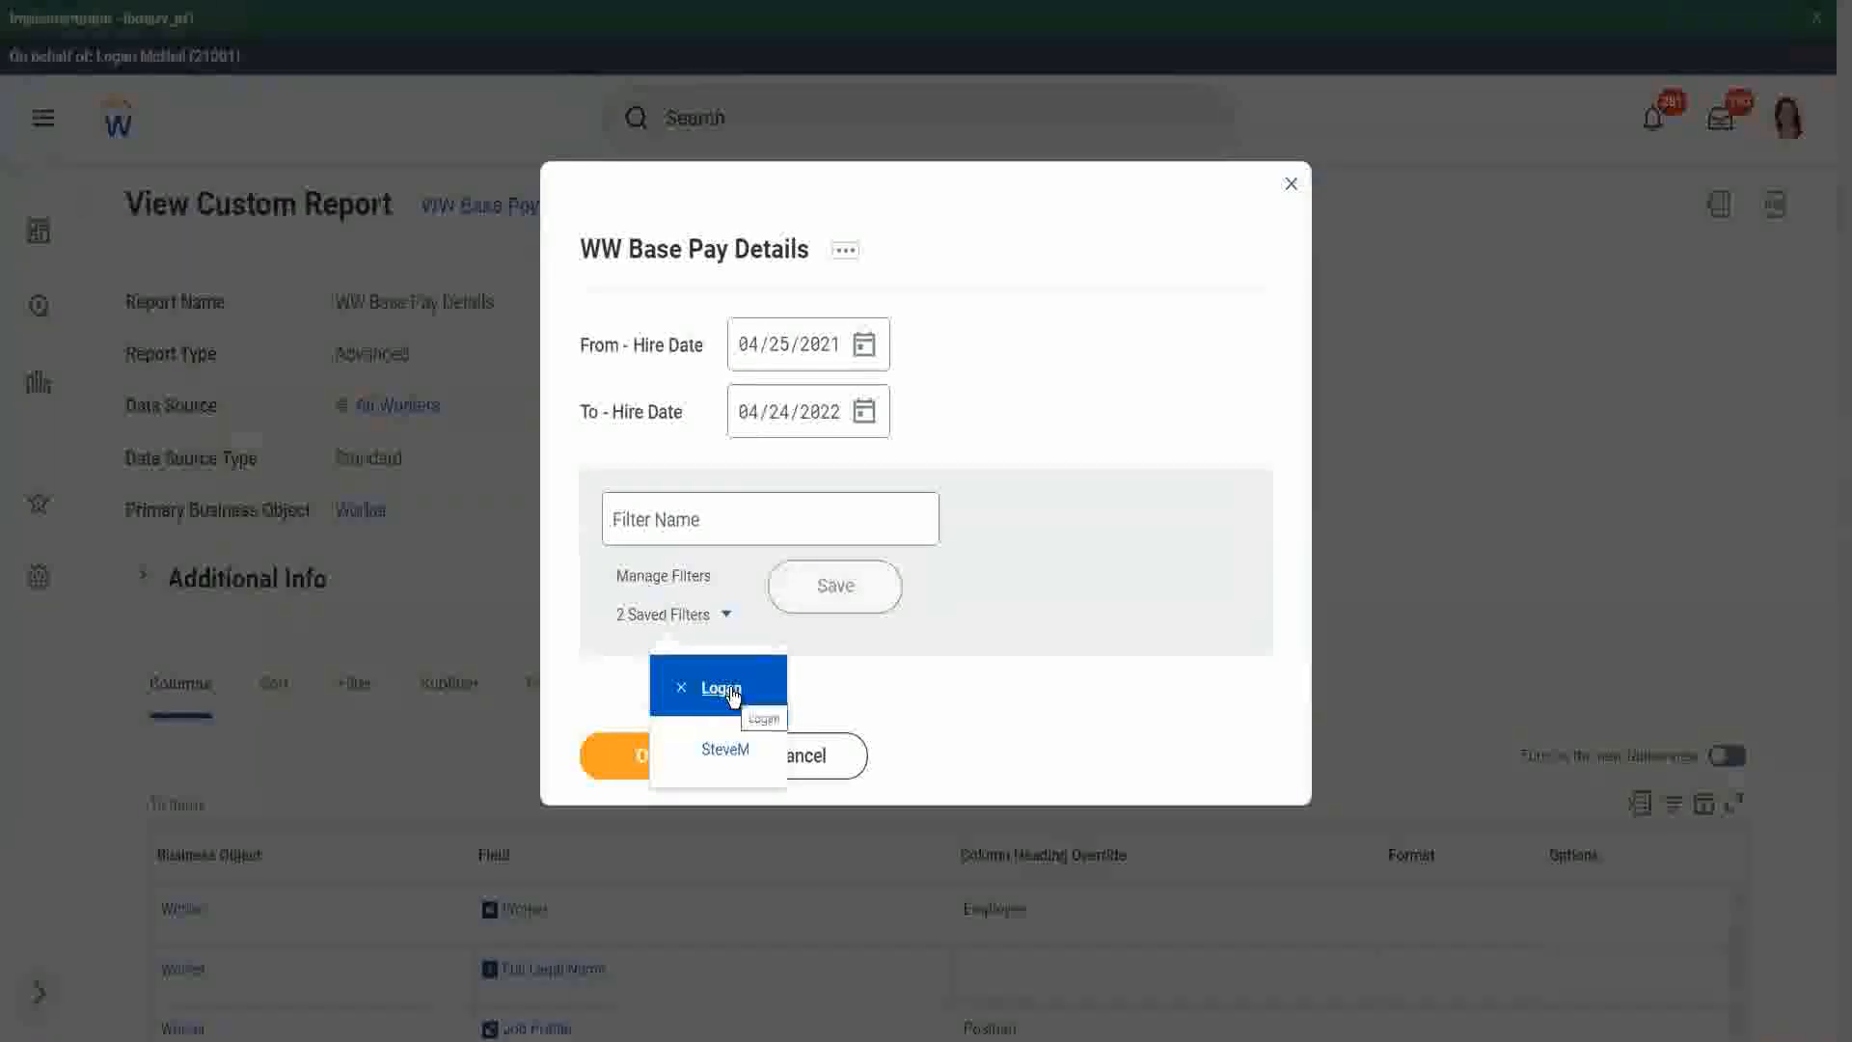
click(1056, 317)
click(665, 762)
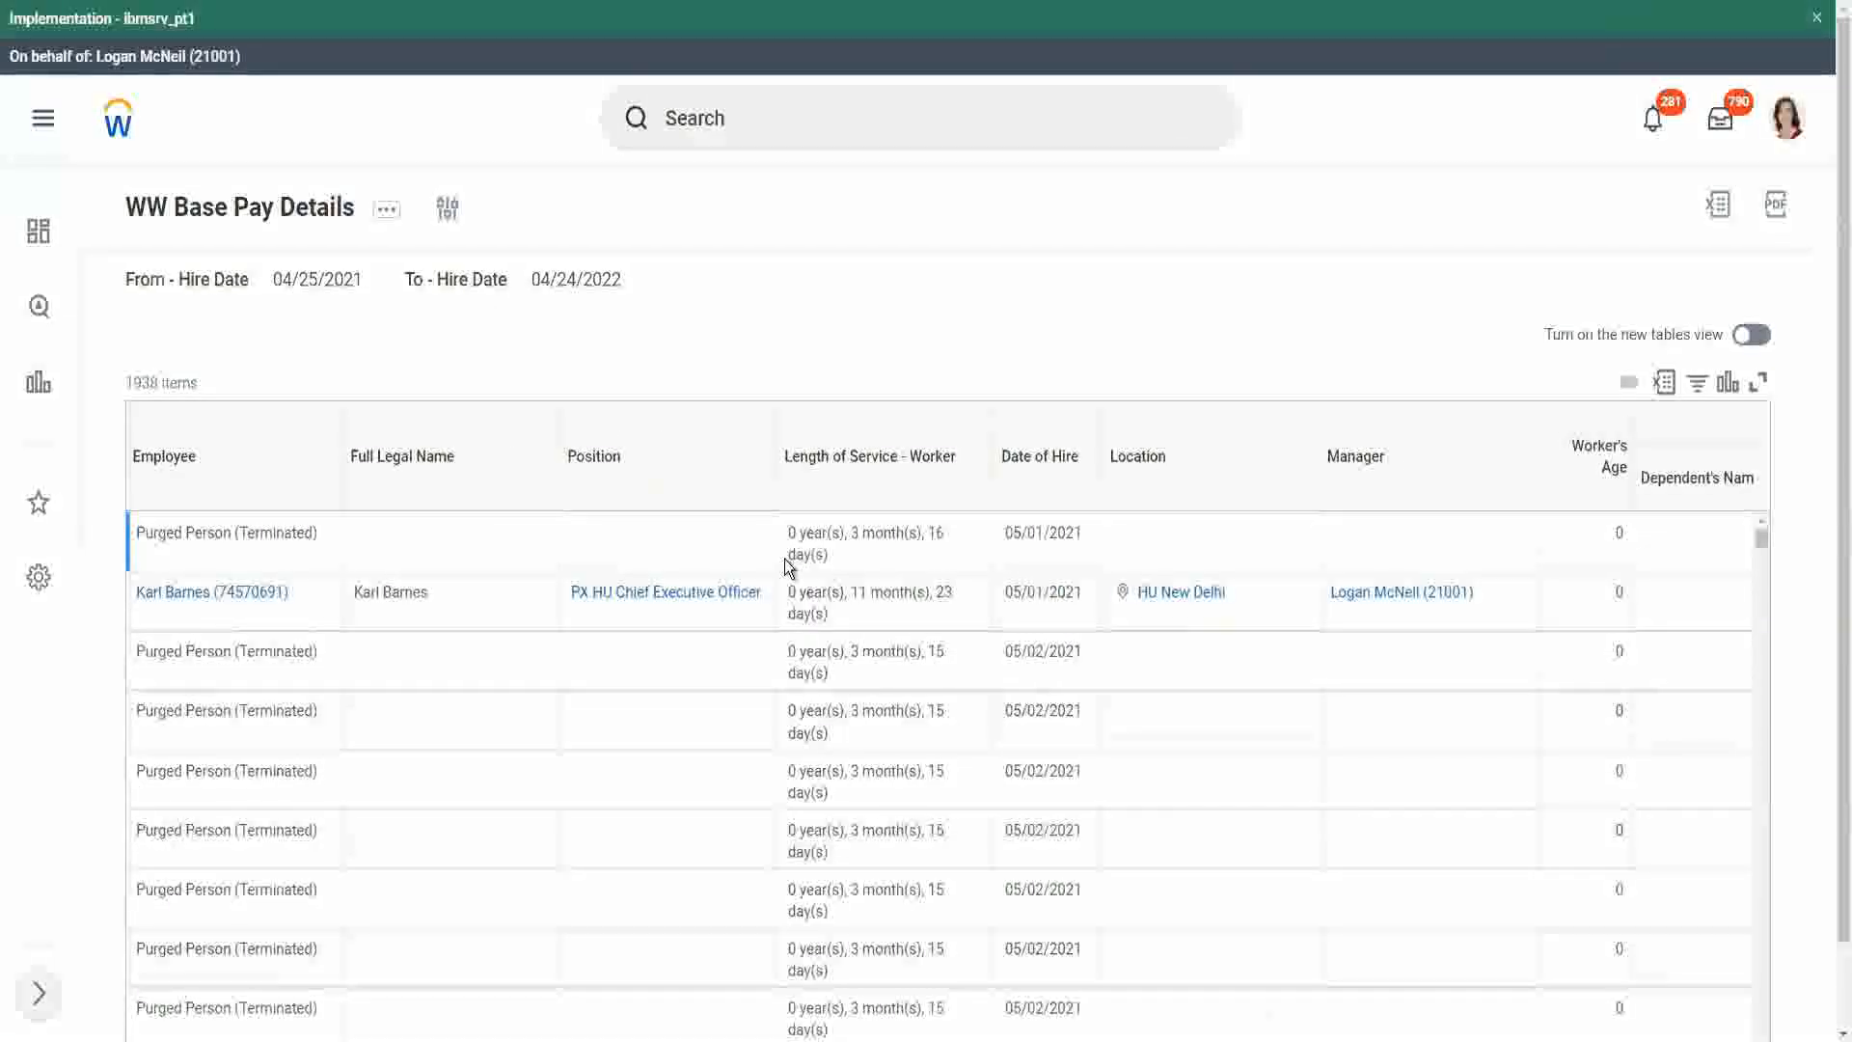
- Examine the report rows, including the Dependent's Name and Dependent's Age columns, for workers with dependents
scroll(615, 582, down, 5)
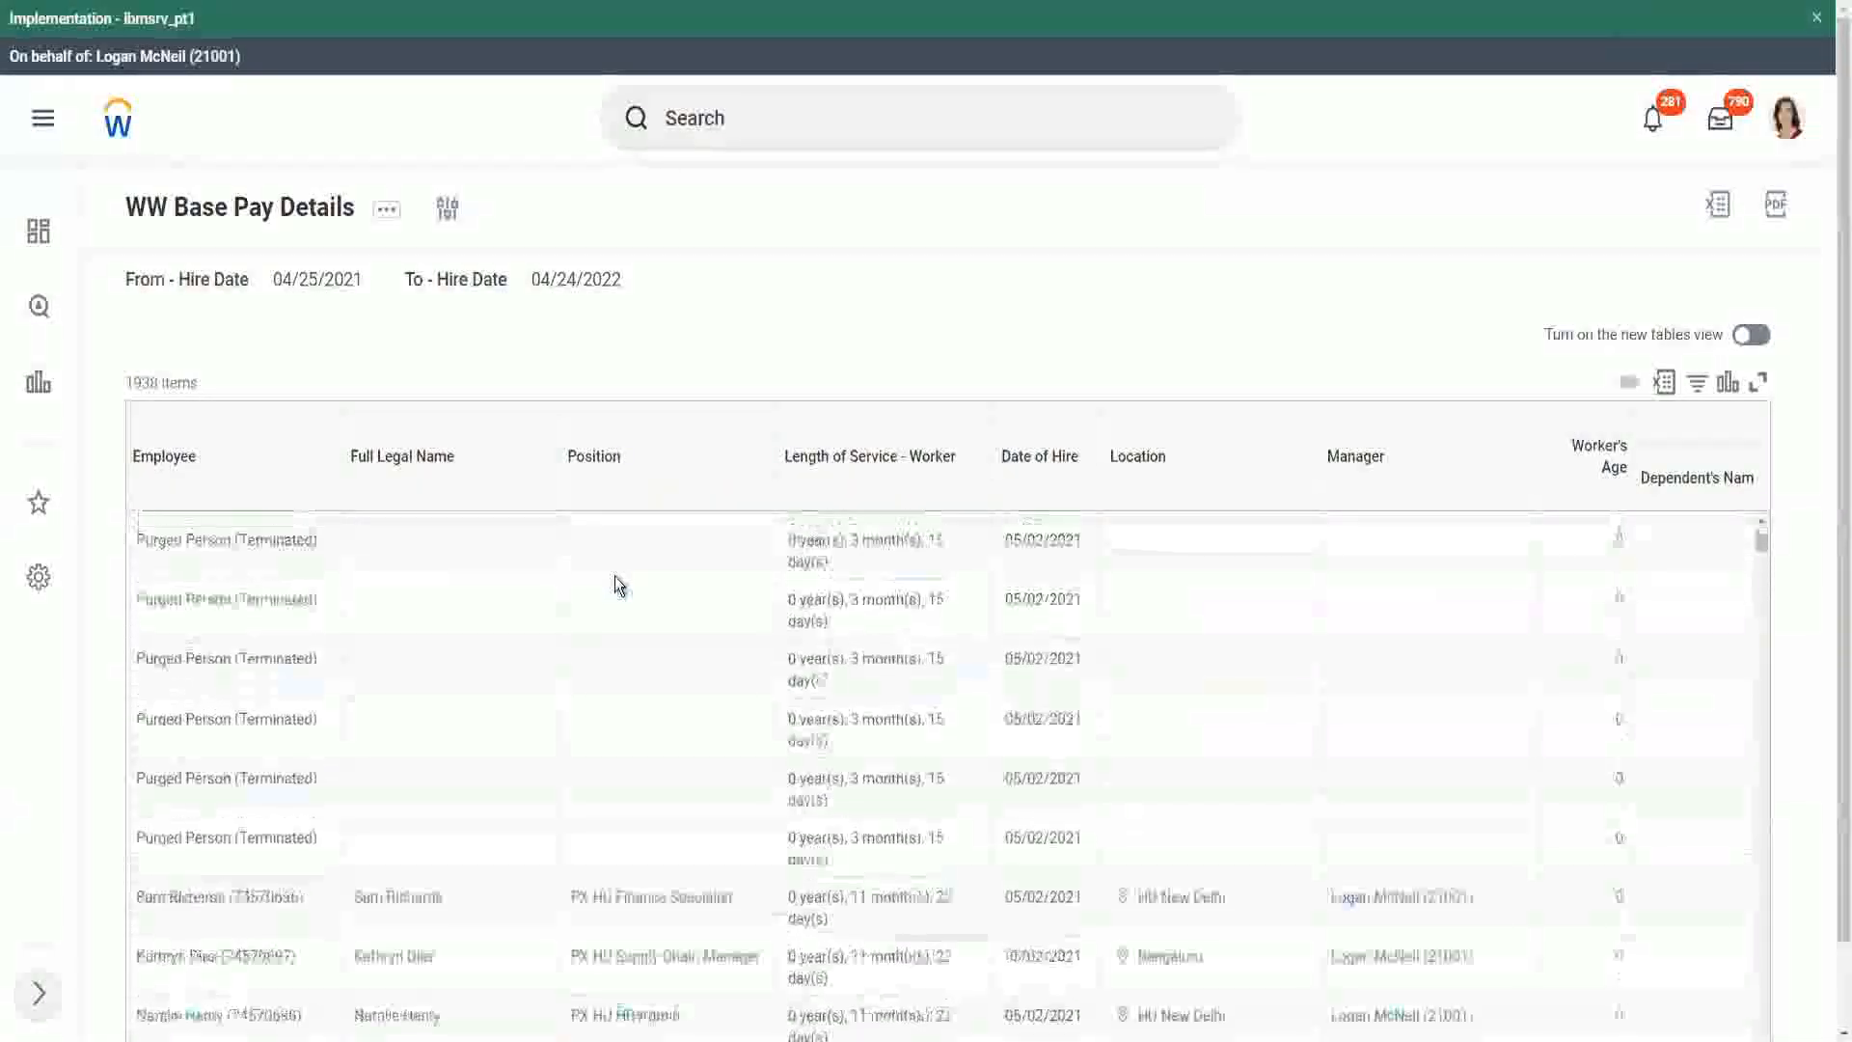
scroll(619, 585, down, 5)
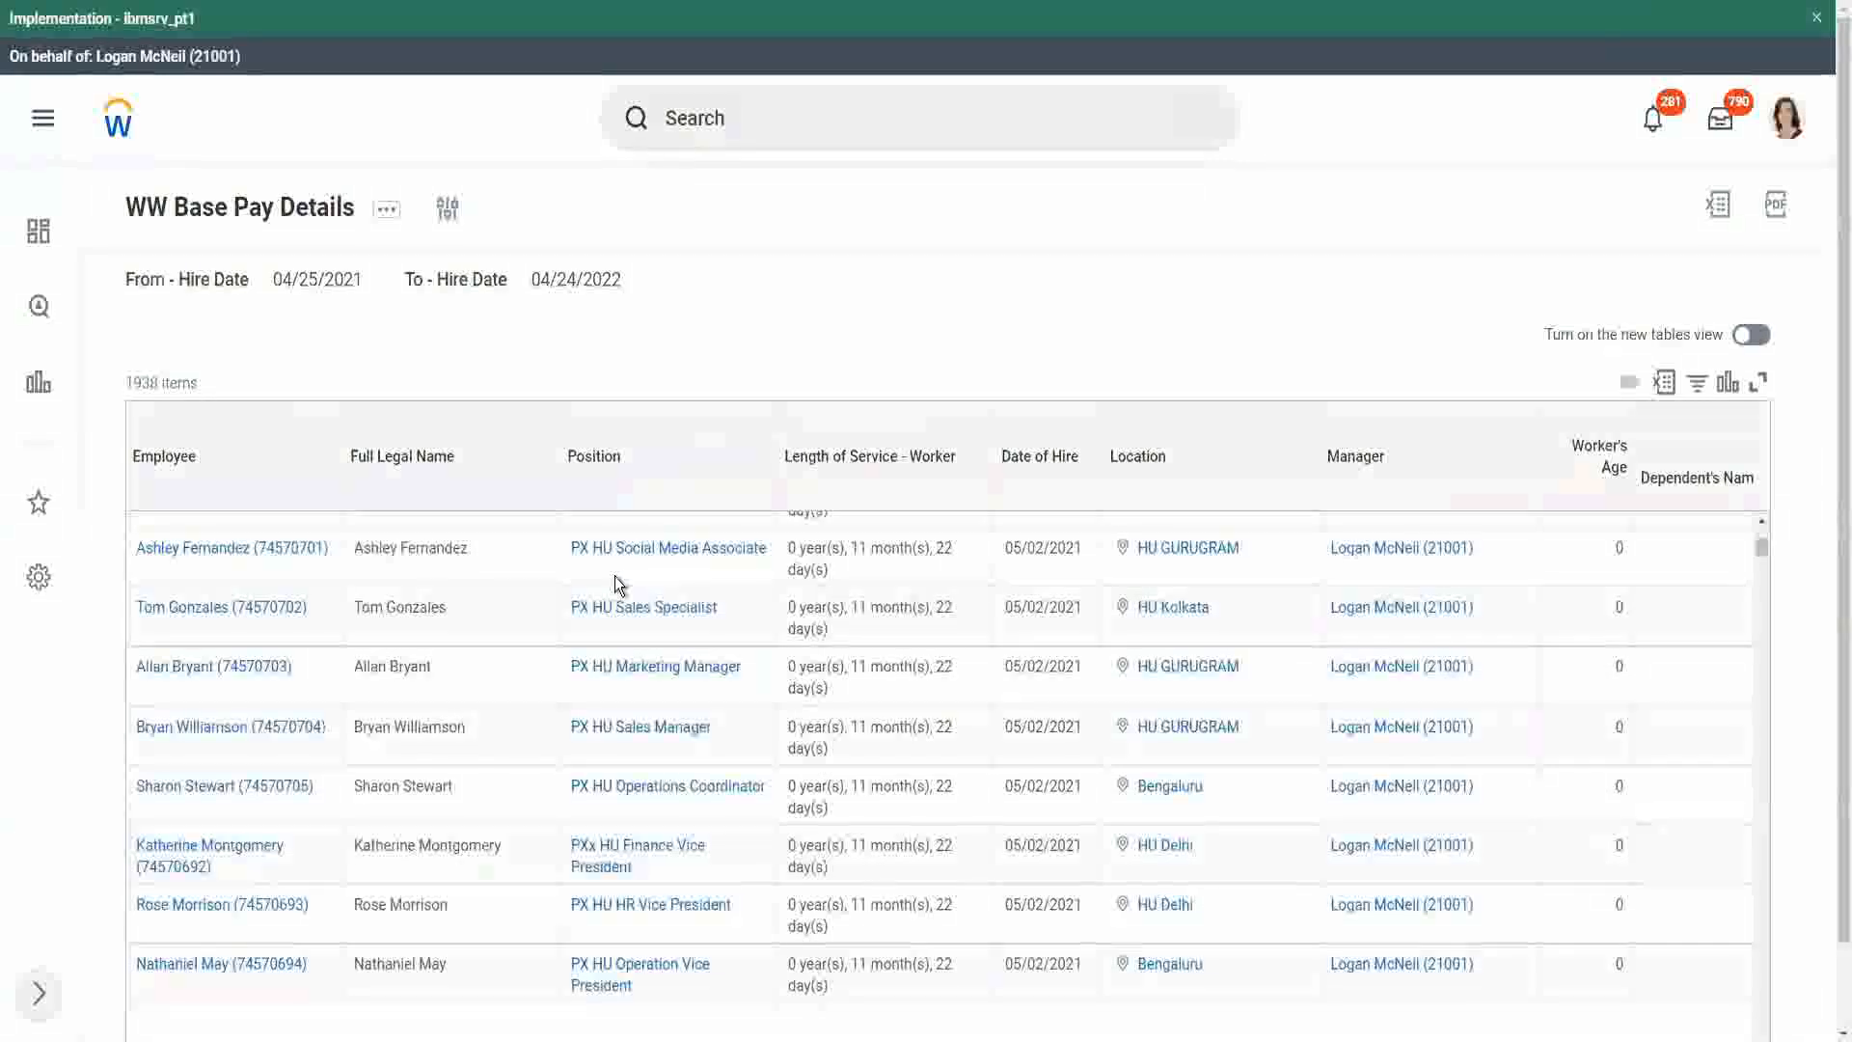
scroll(616, 583, down, 2)
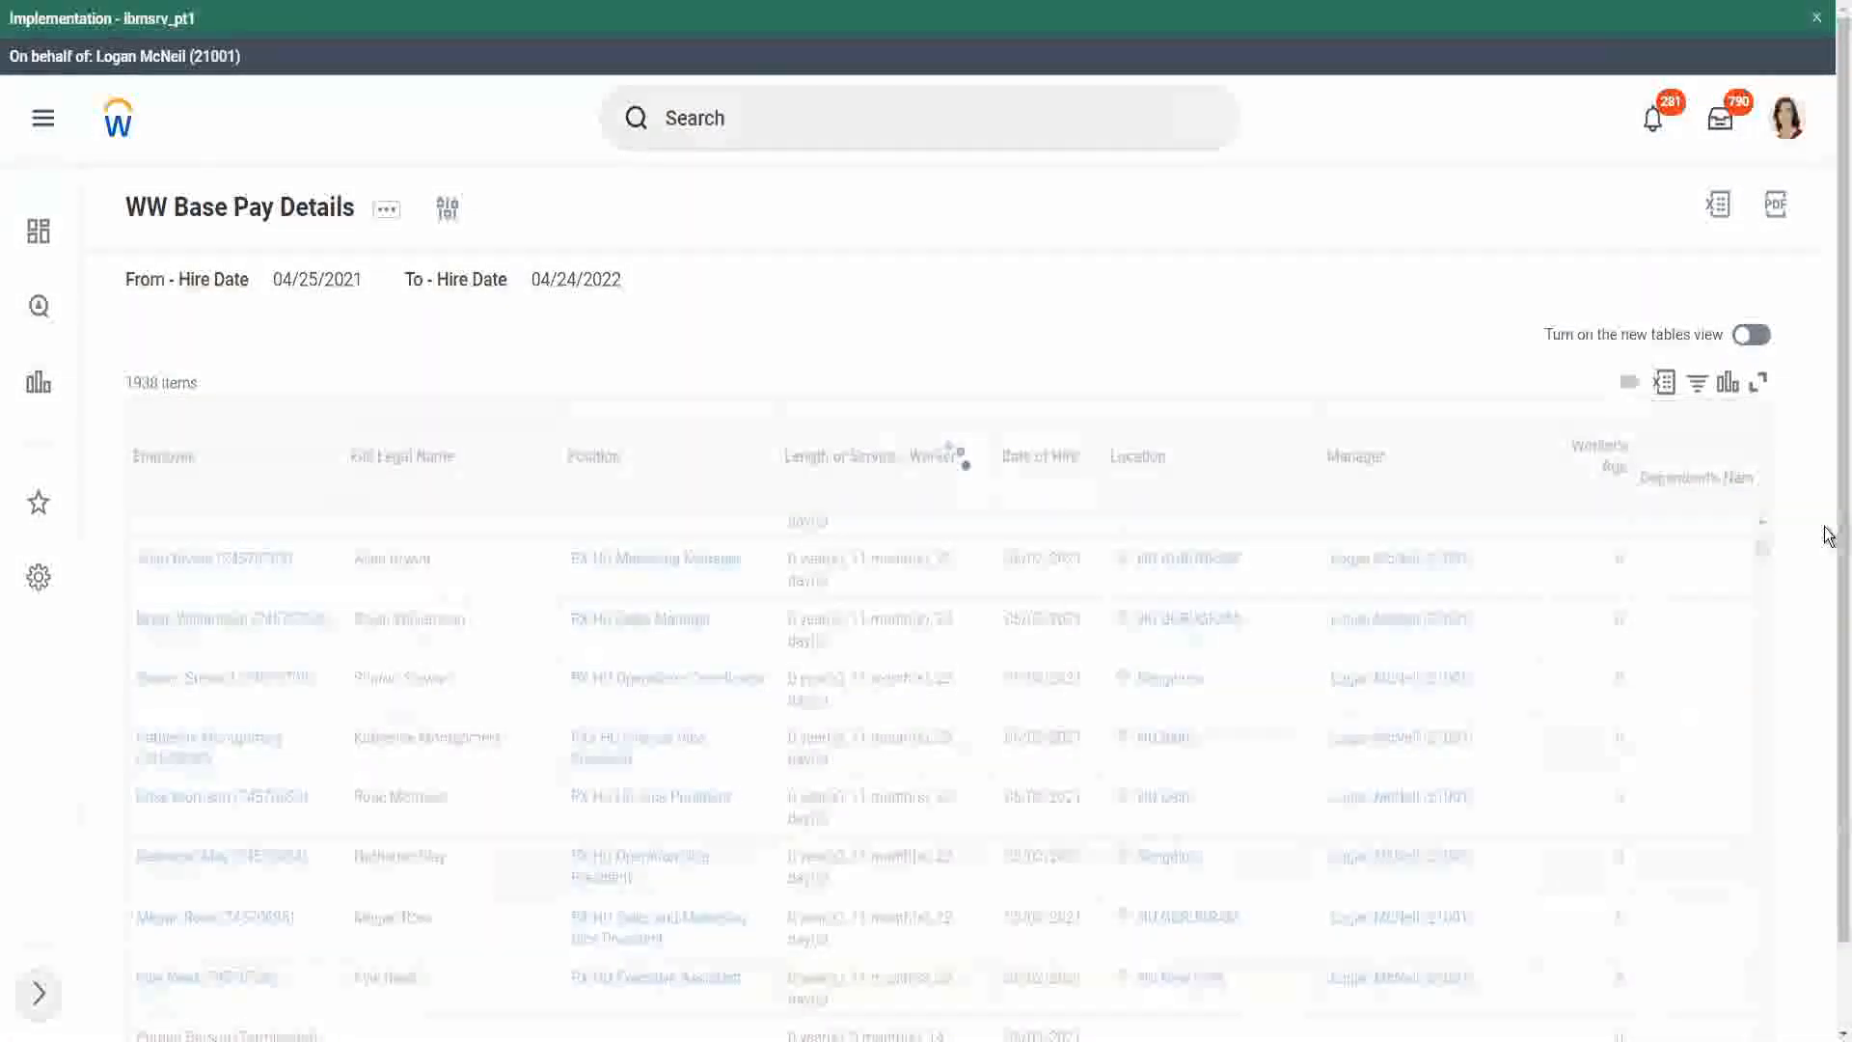
scroll(1830, 865, down, 1)
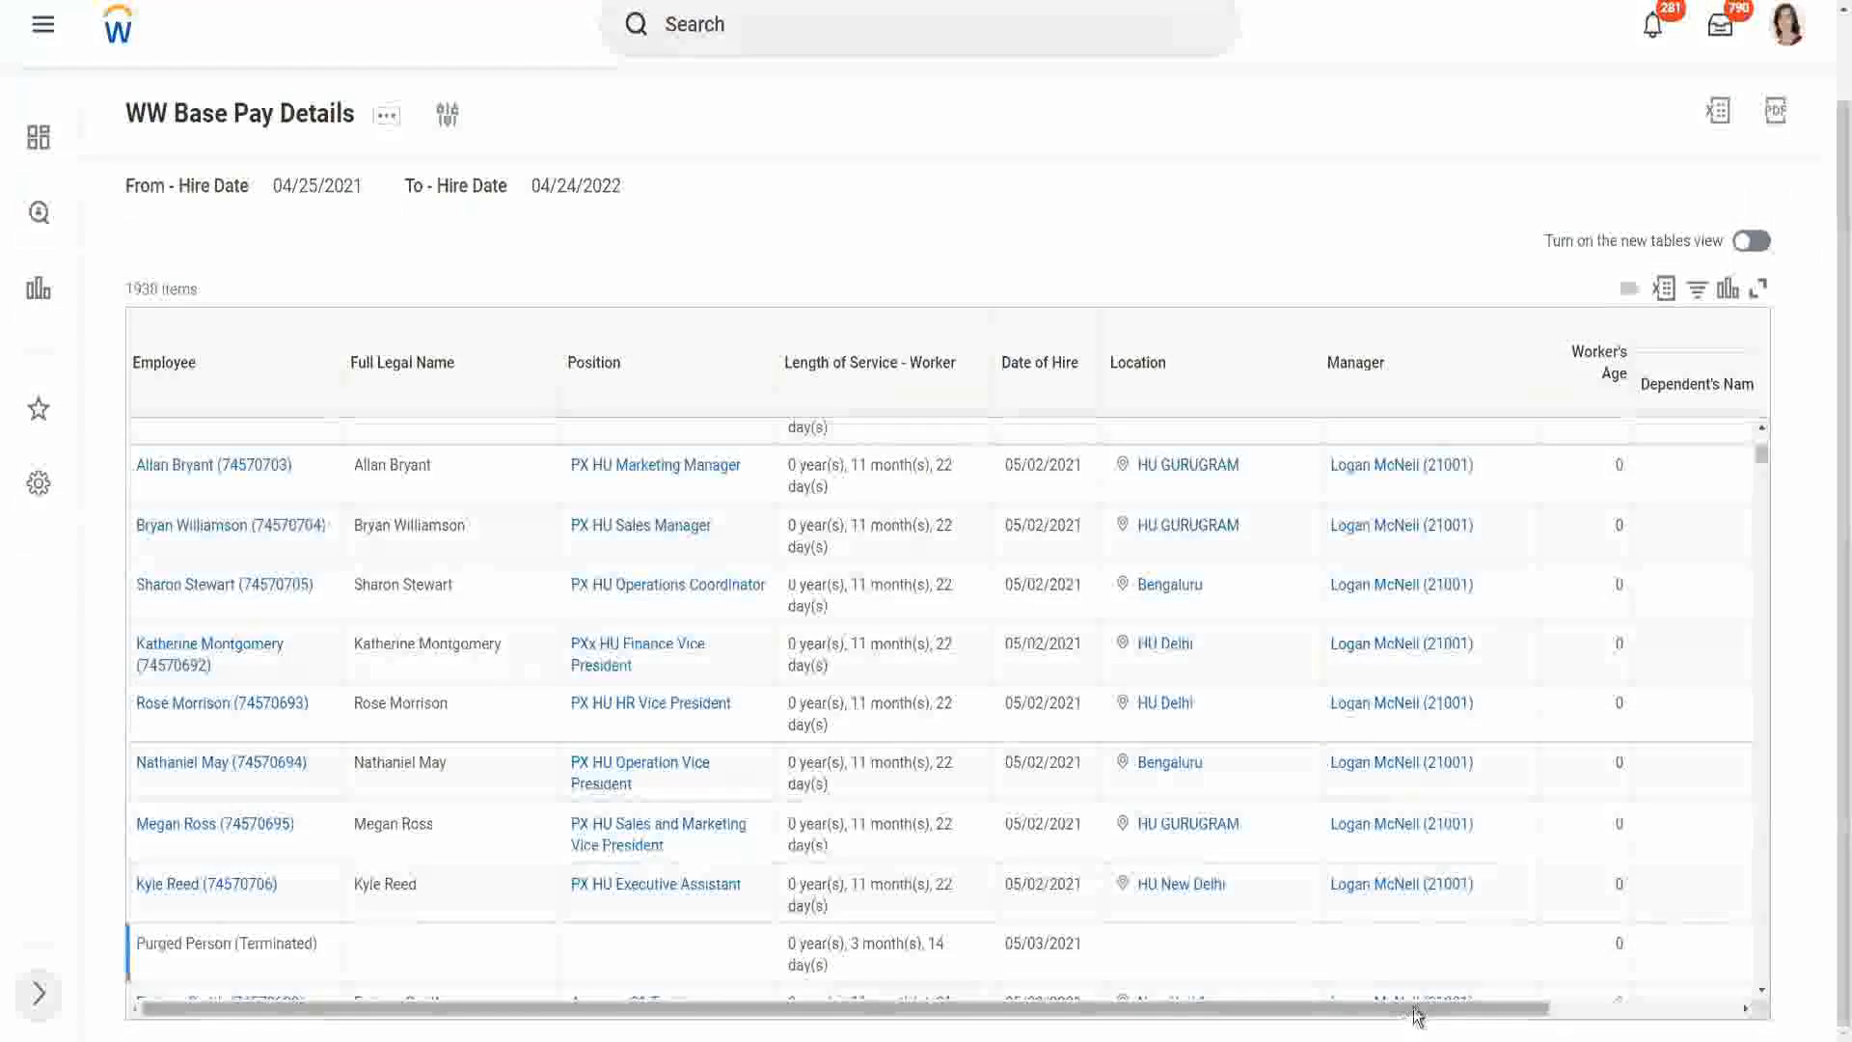
drag(1412, 1010, 1740, 1010)
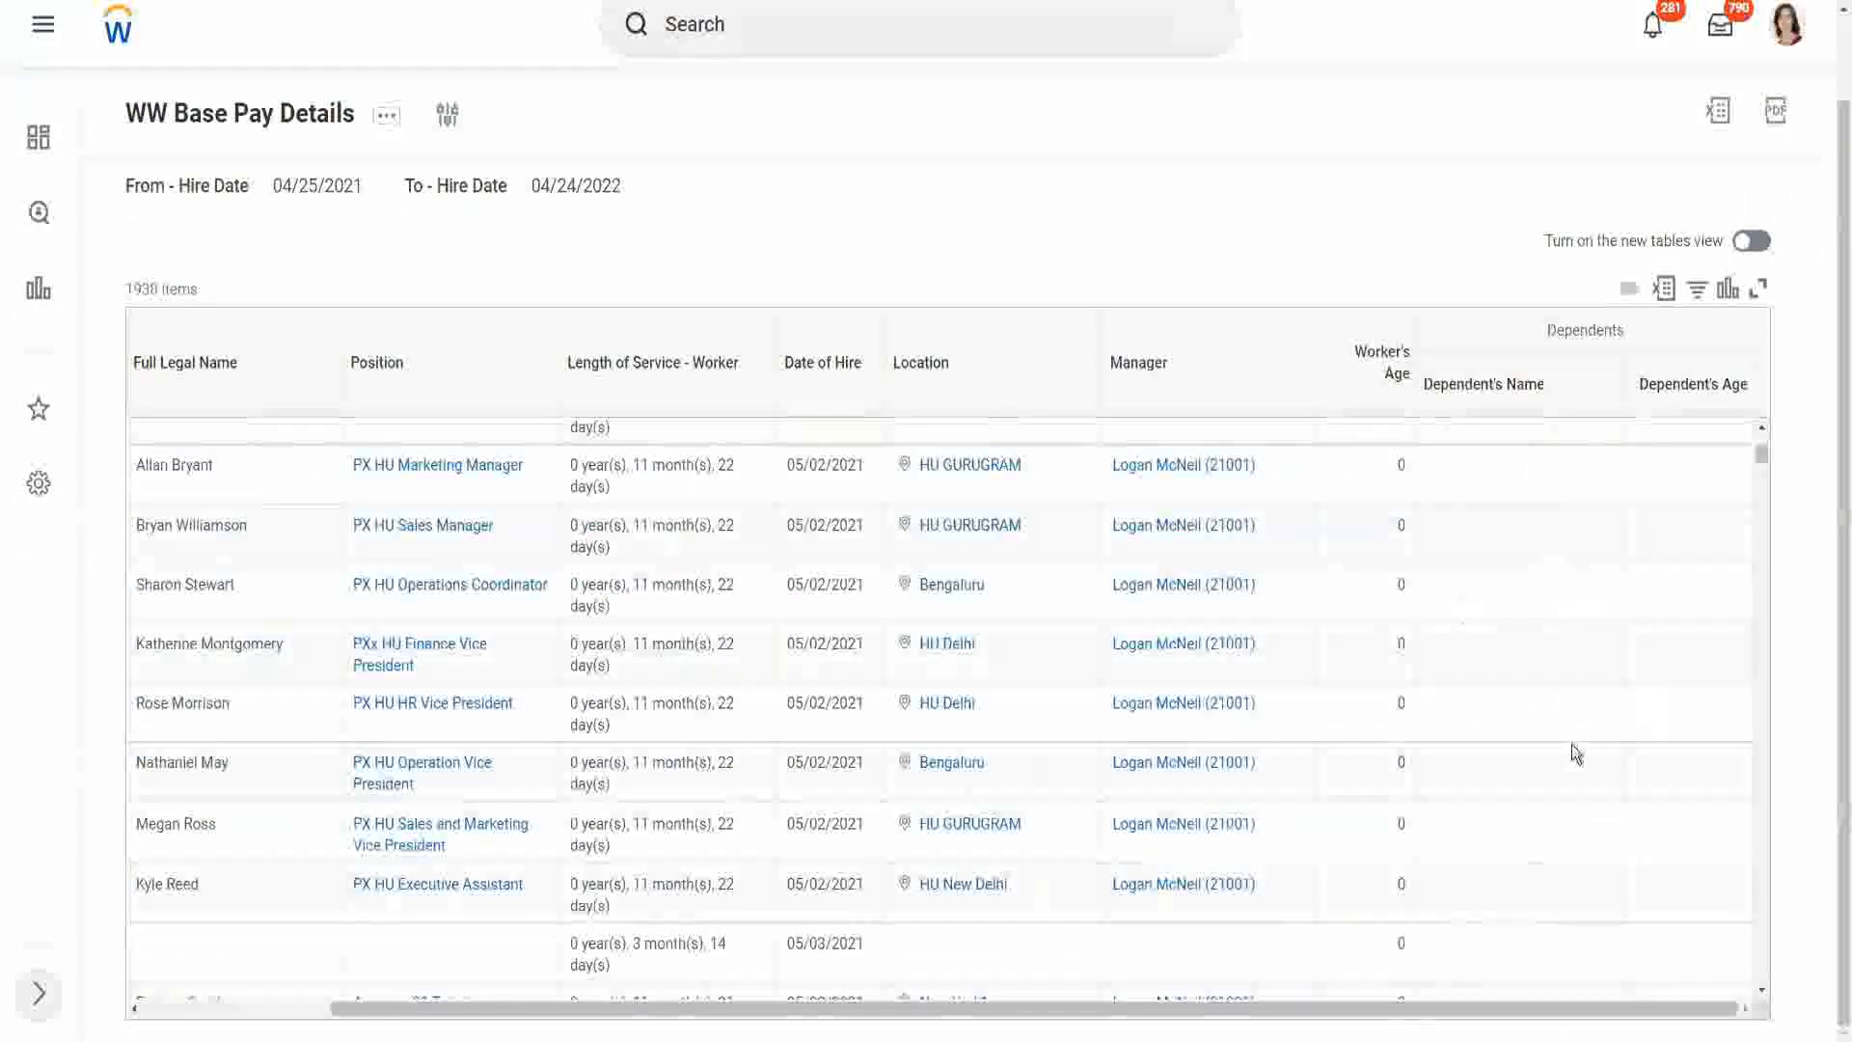
scroll(1645, 661, down, 1)
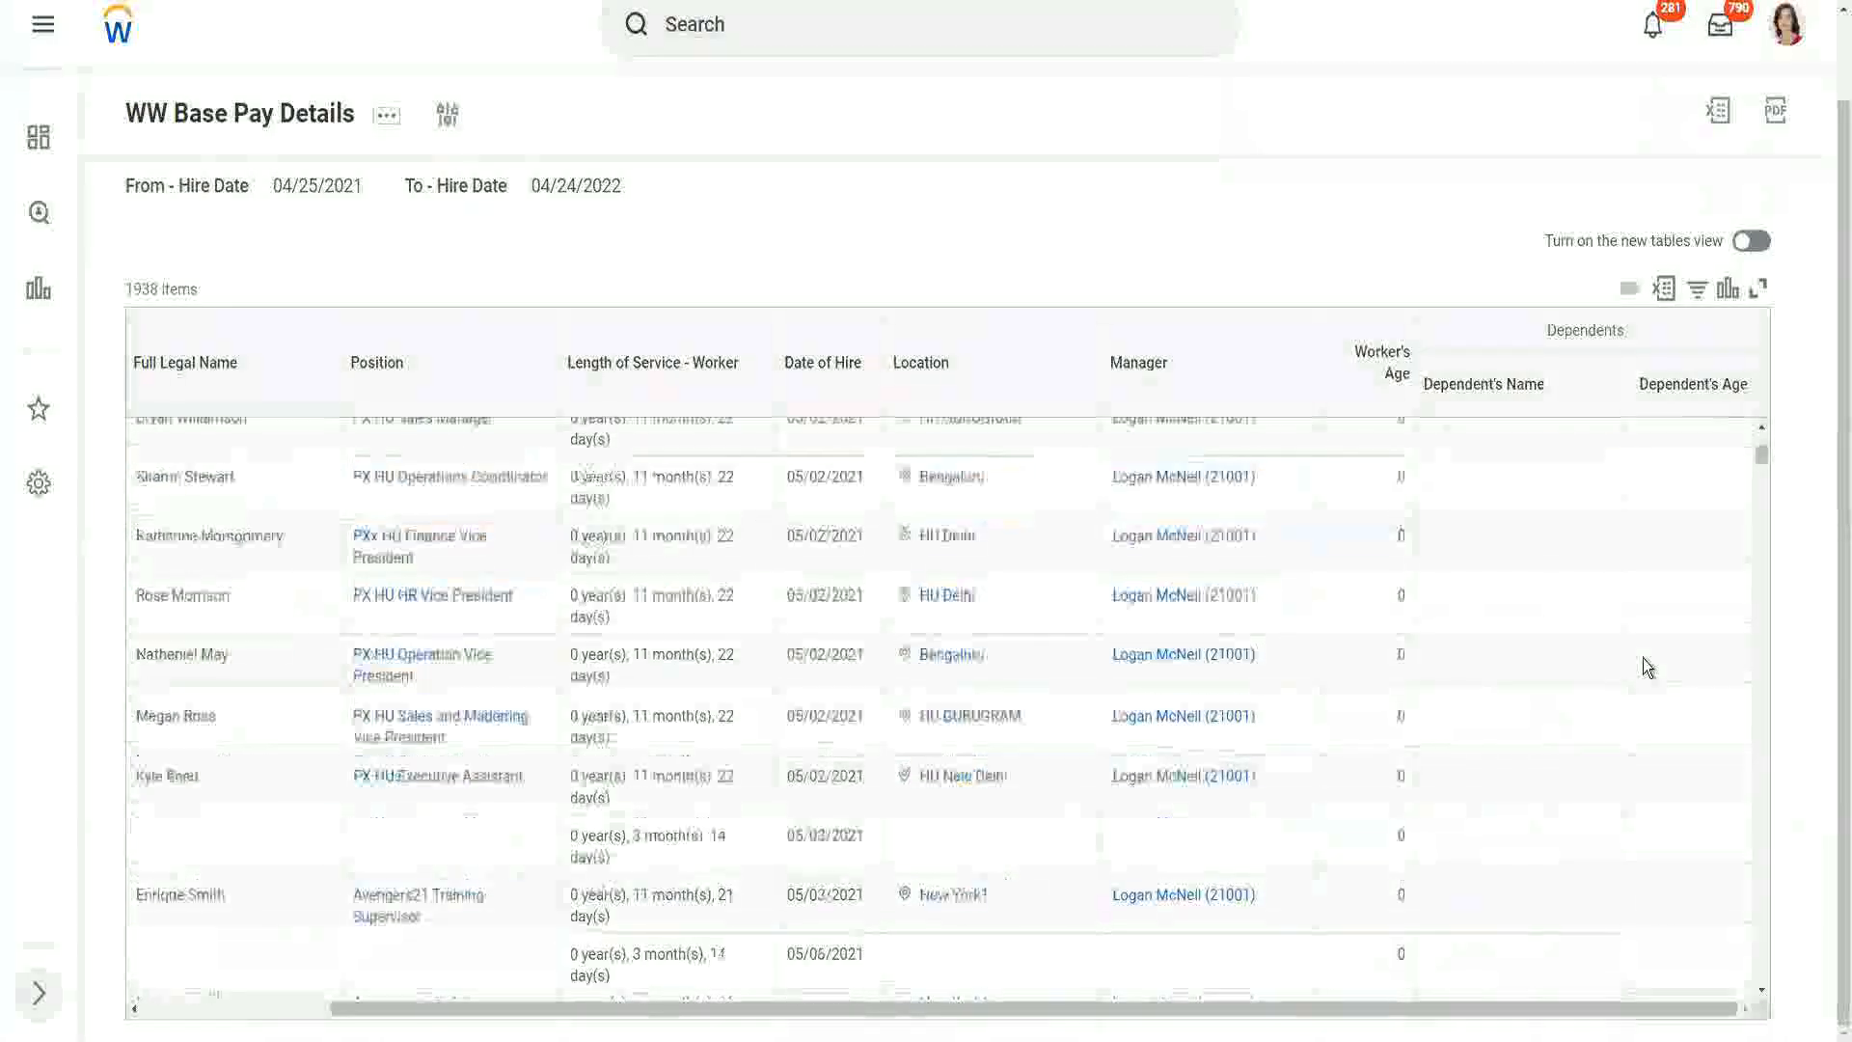
scroll(1642, 658, down, 8)
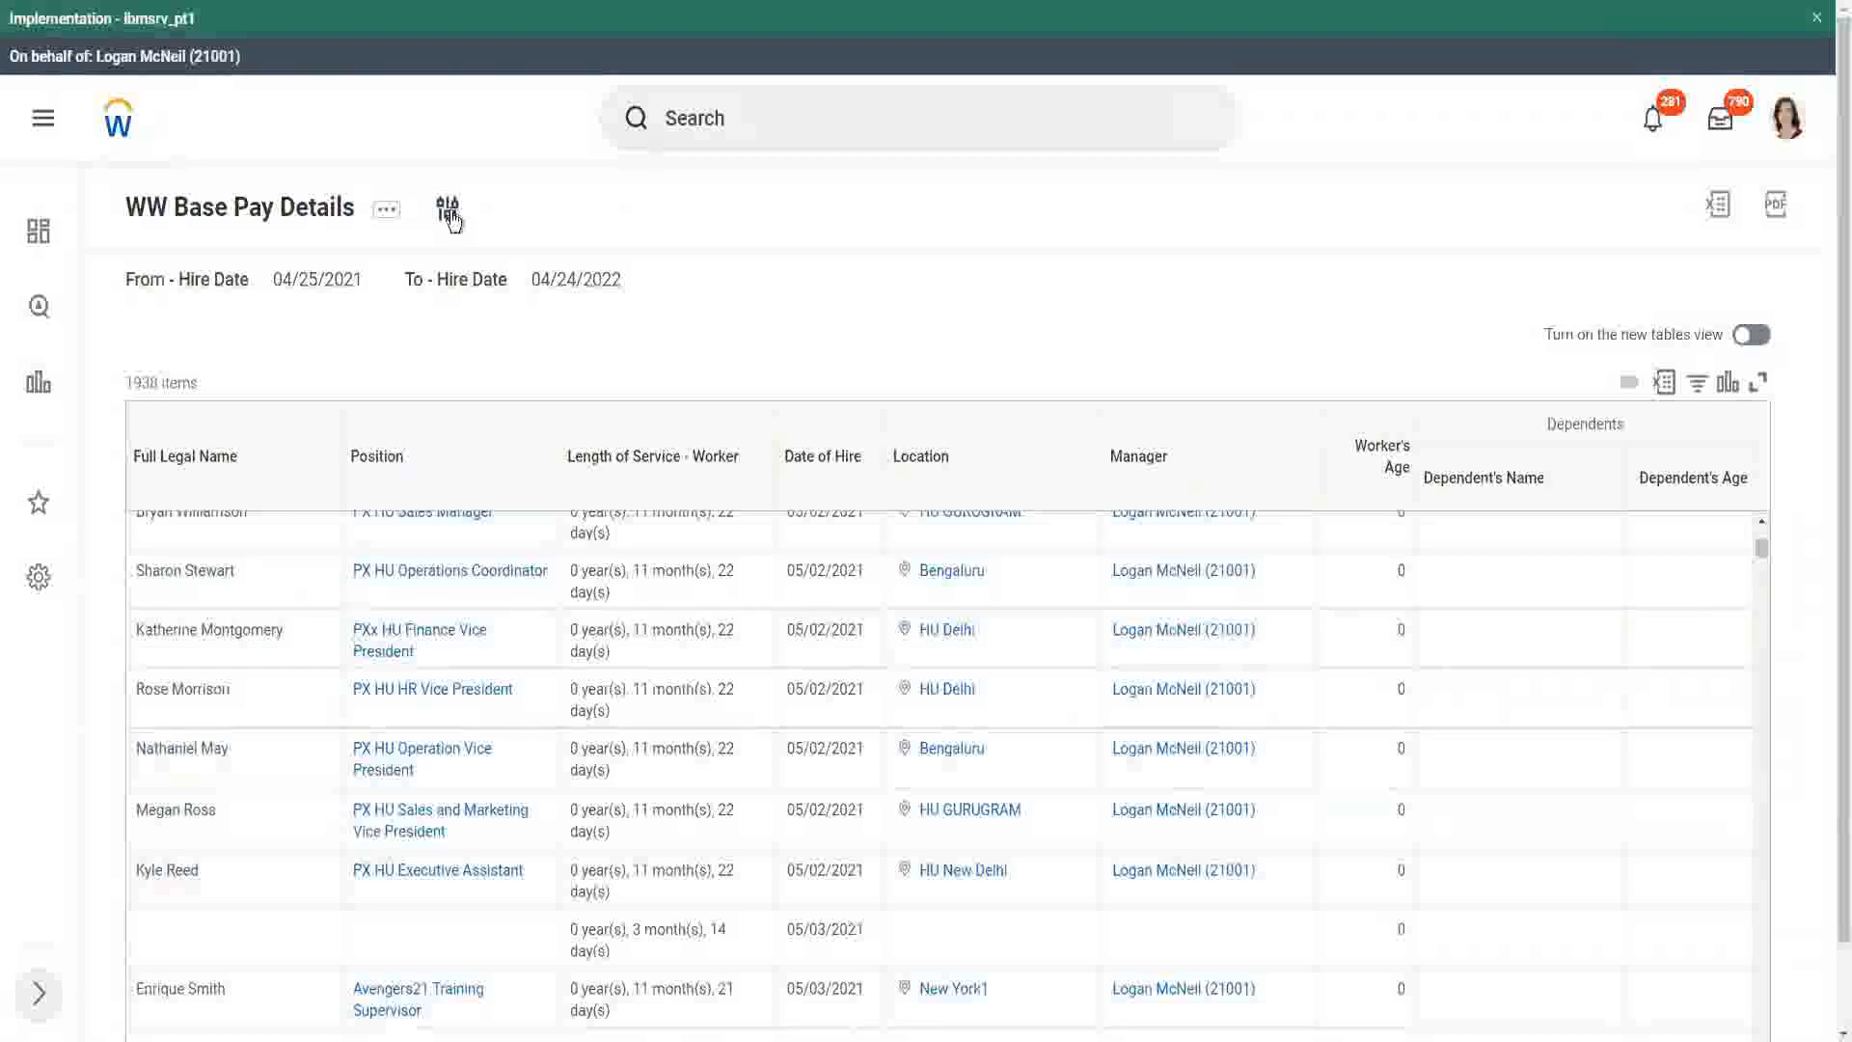
- Rerun the report for hire dates from 01/01/2000 to 12/31/2000
click(449, 210)
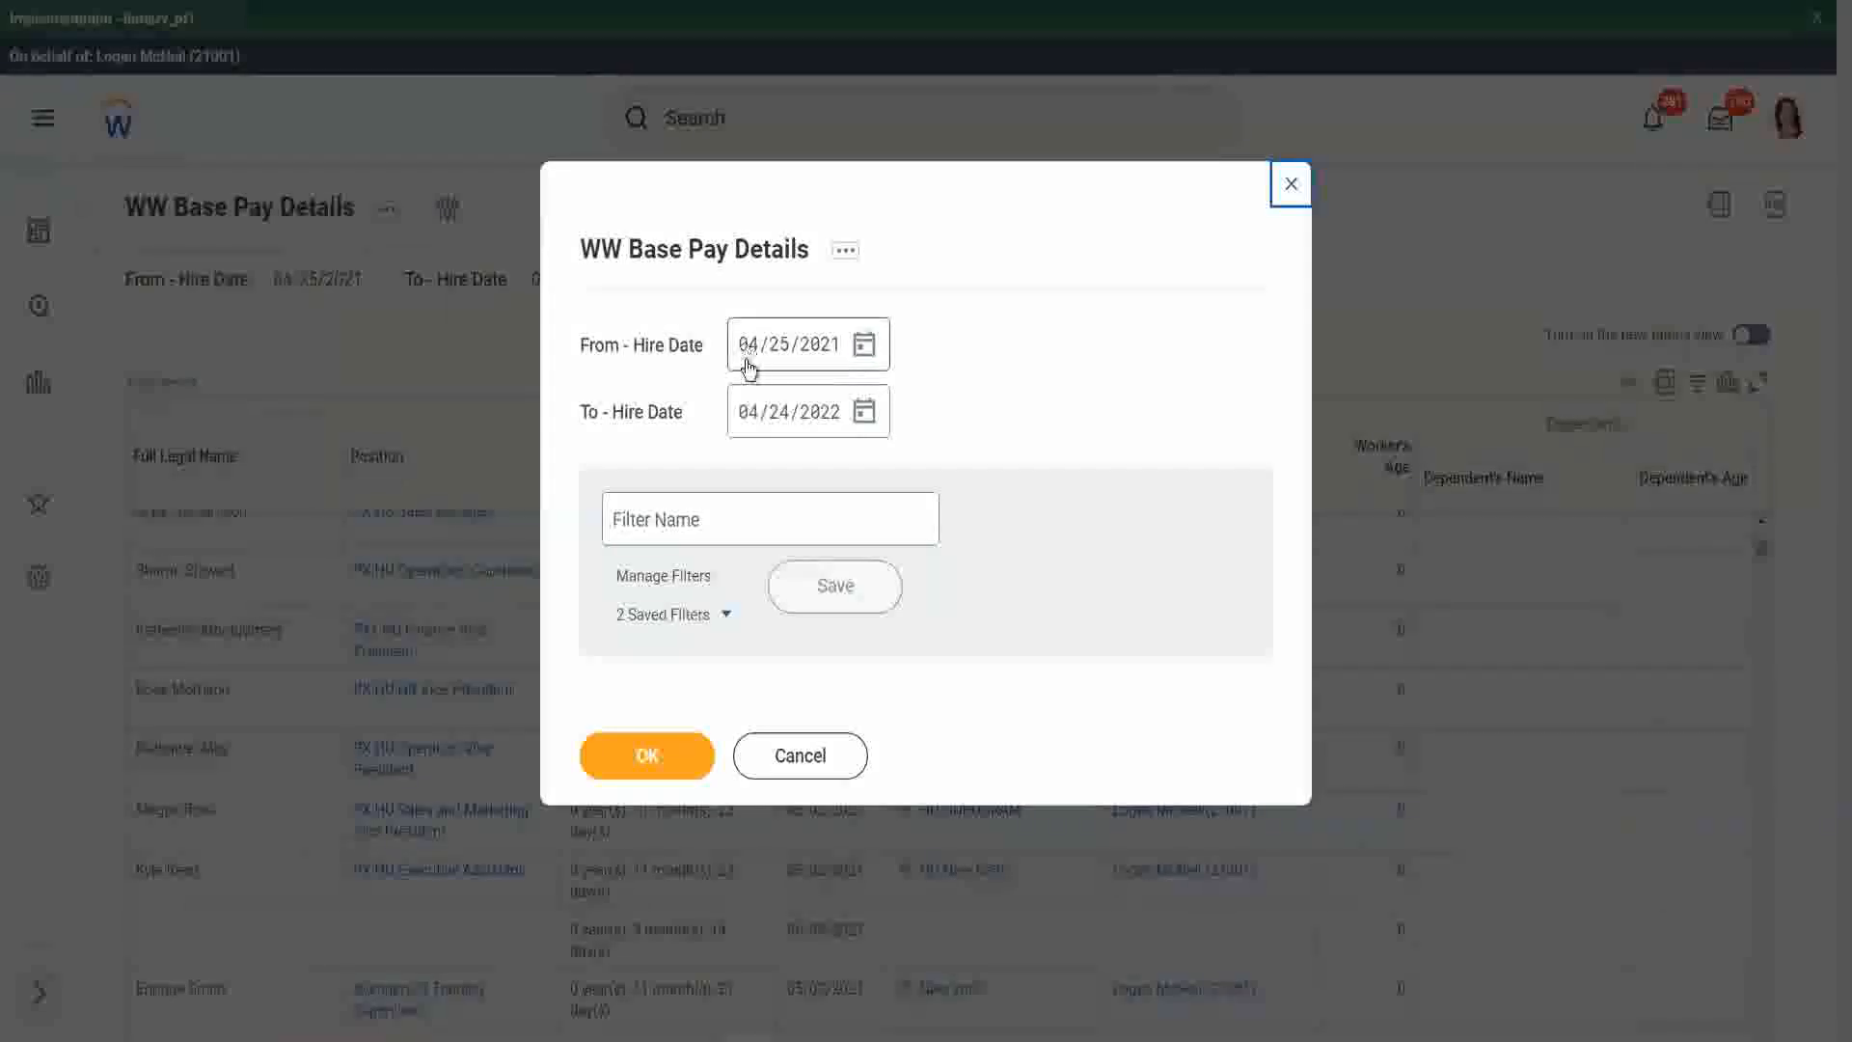
click(749, 362)
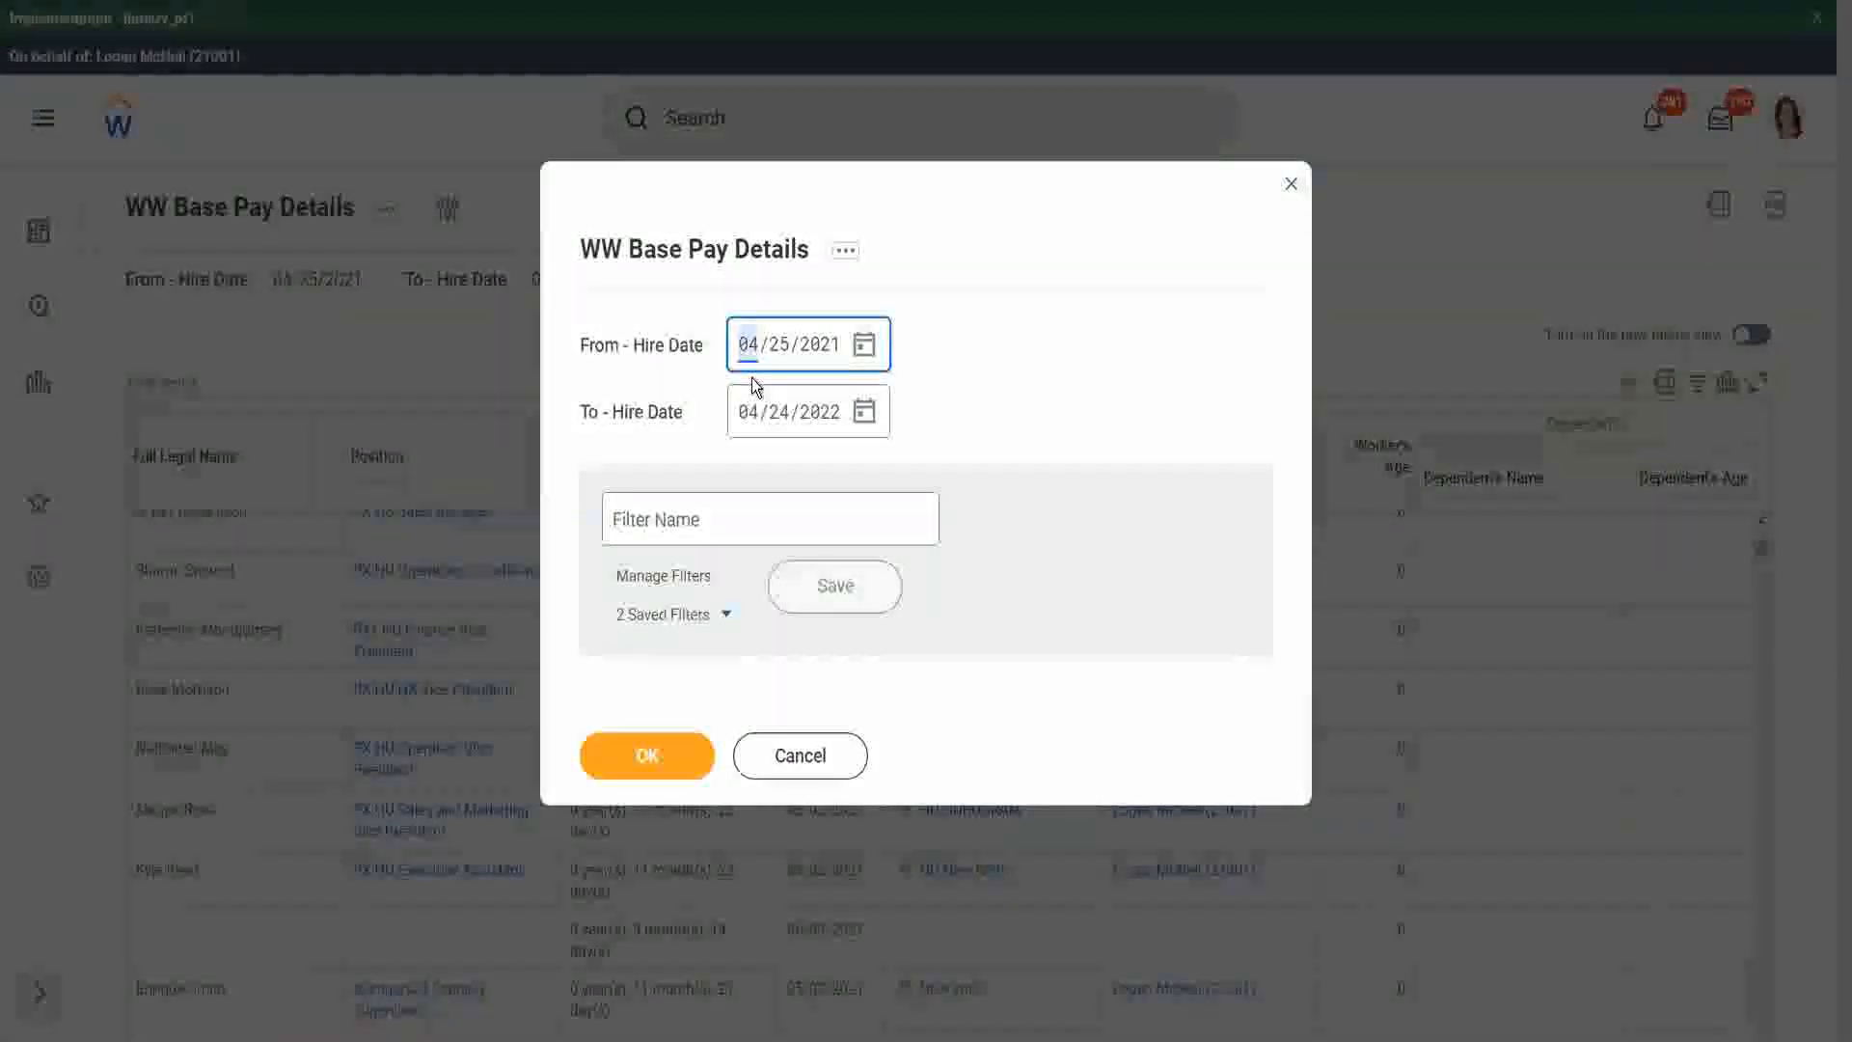
text(01/01/200)
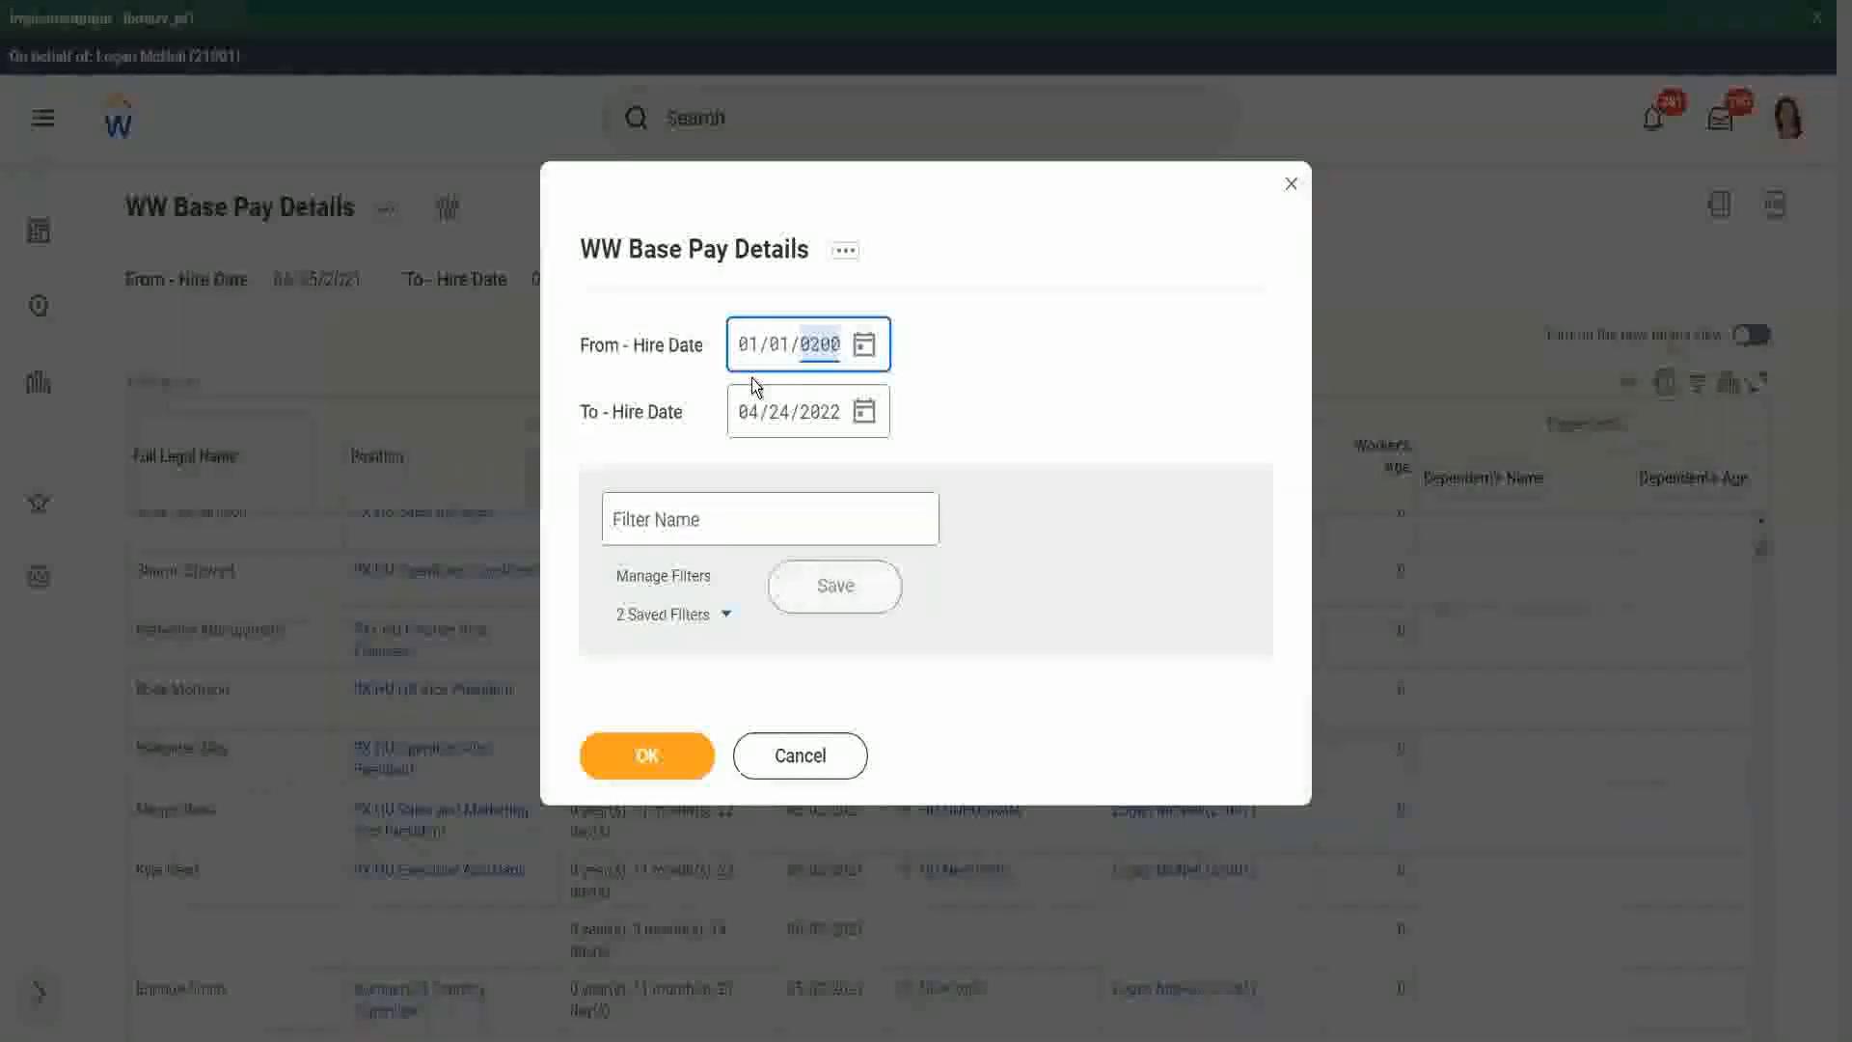
text(0)
key(Tab)
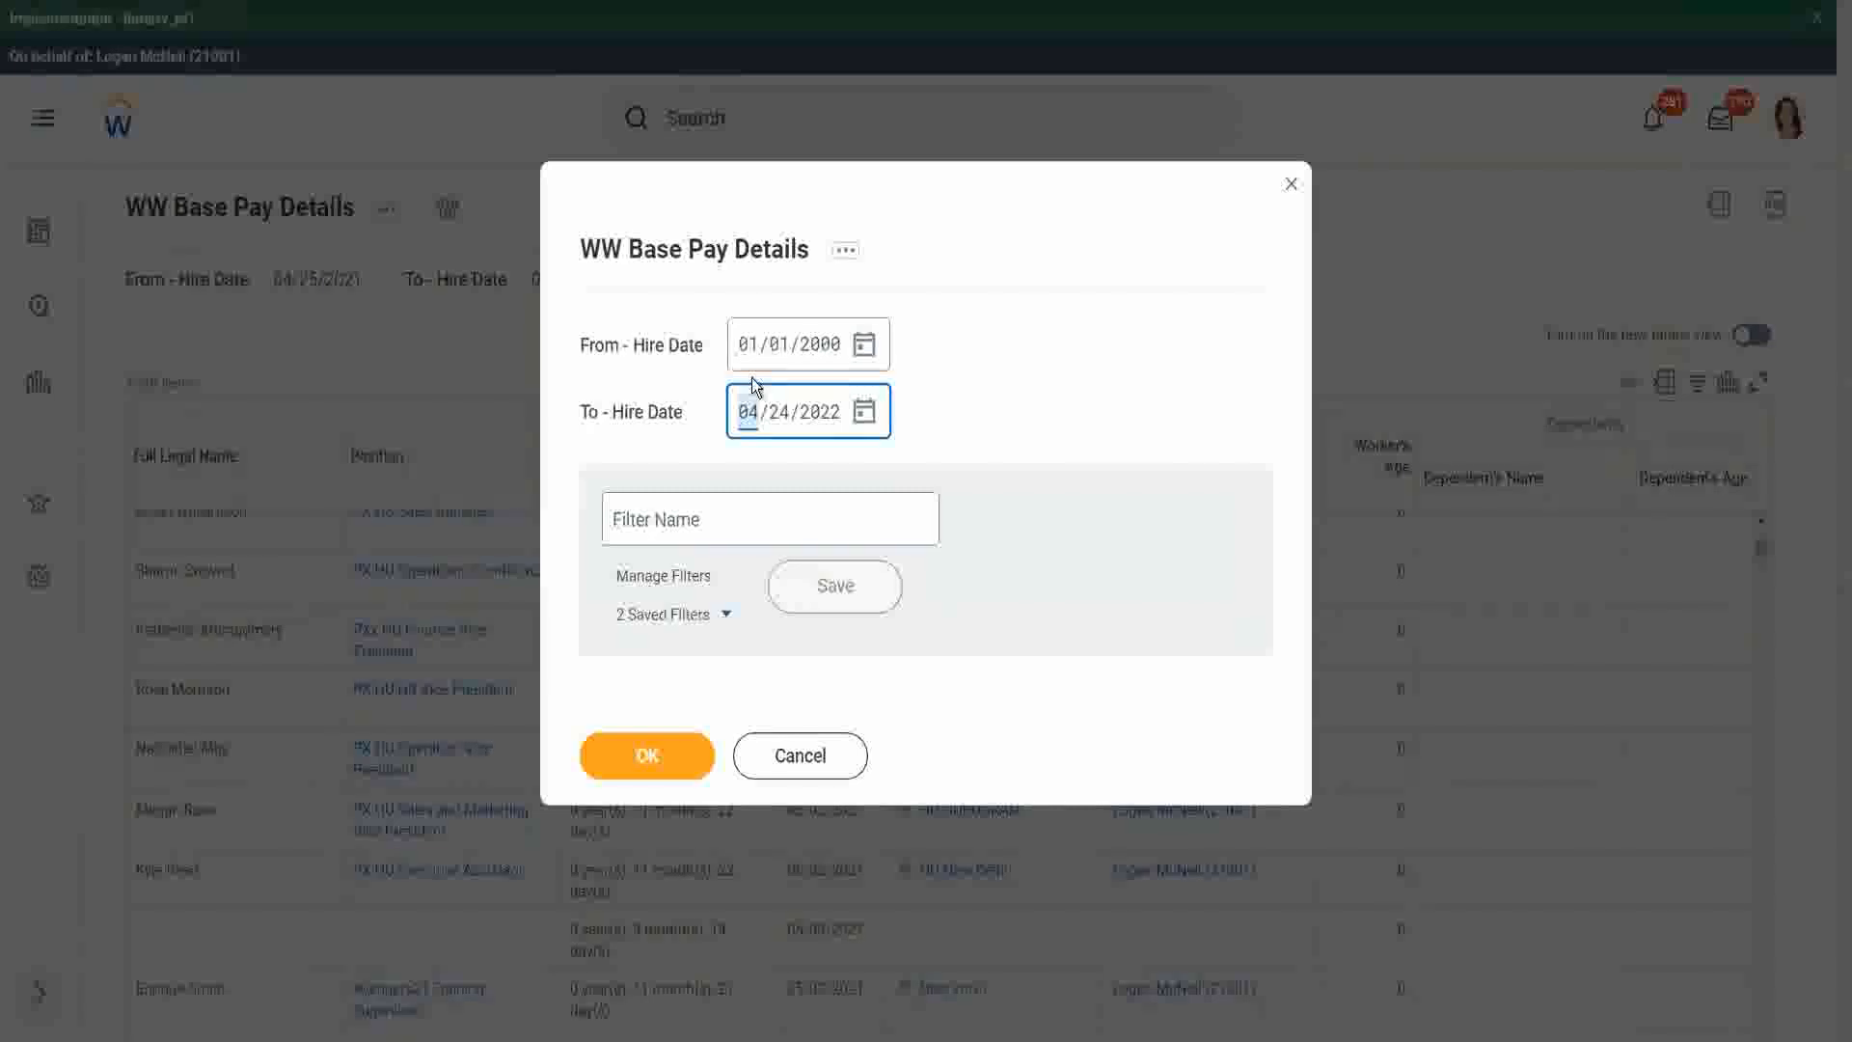
text(12312000)
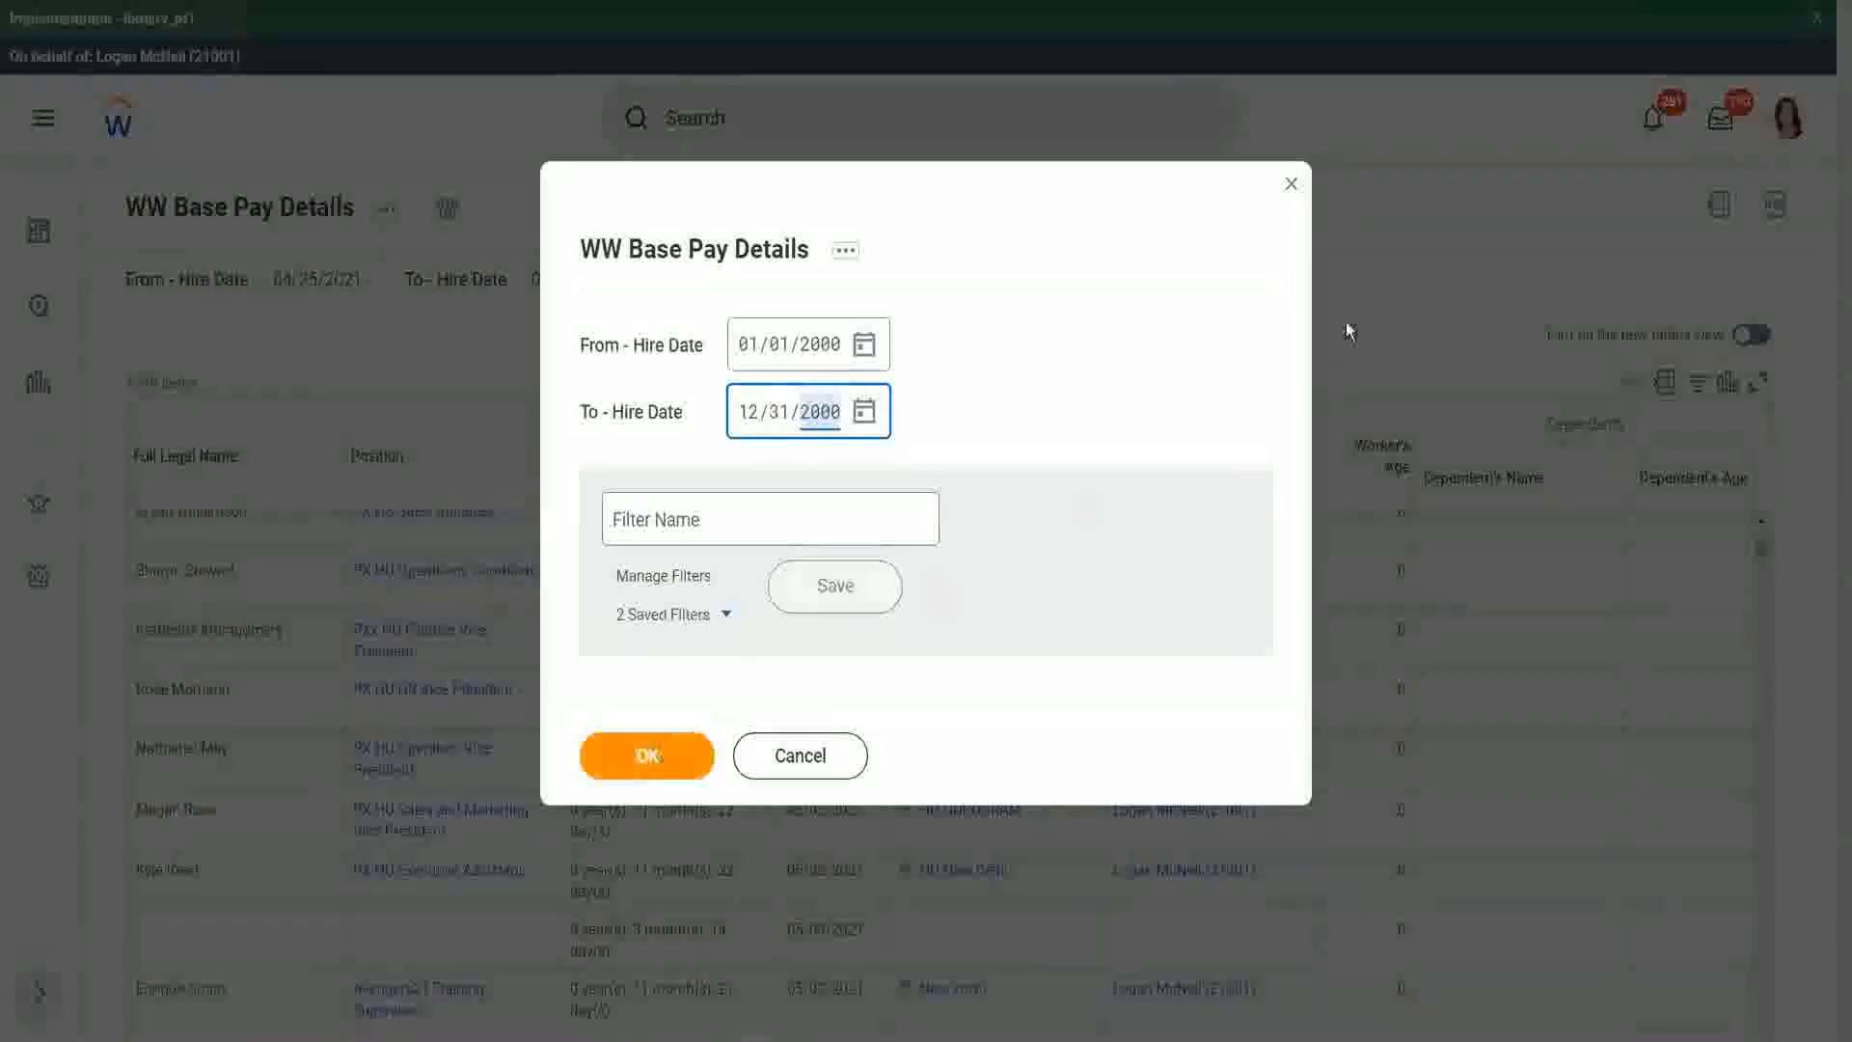
key(Return)
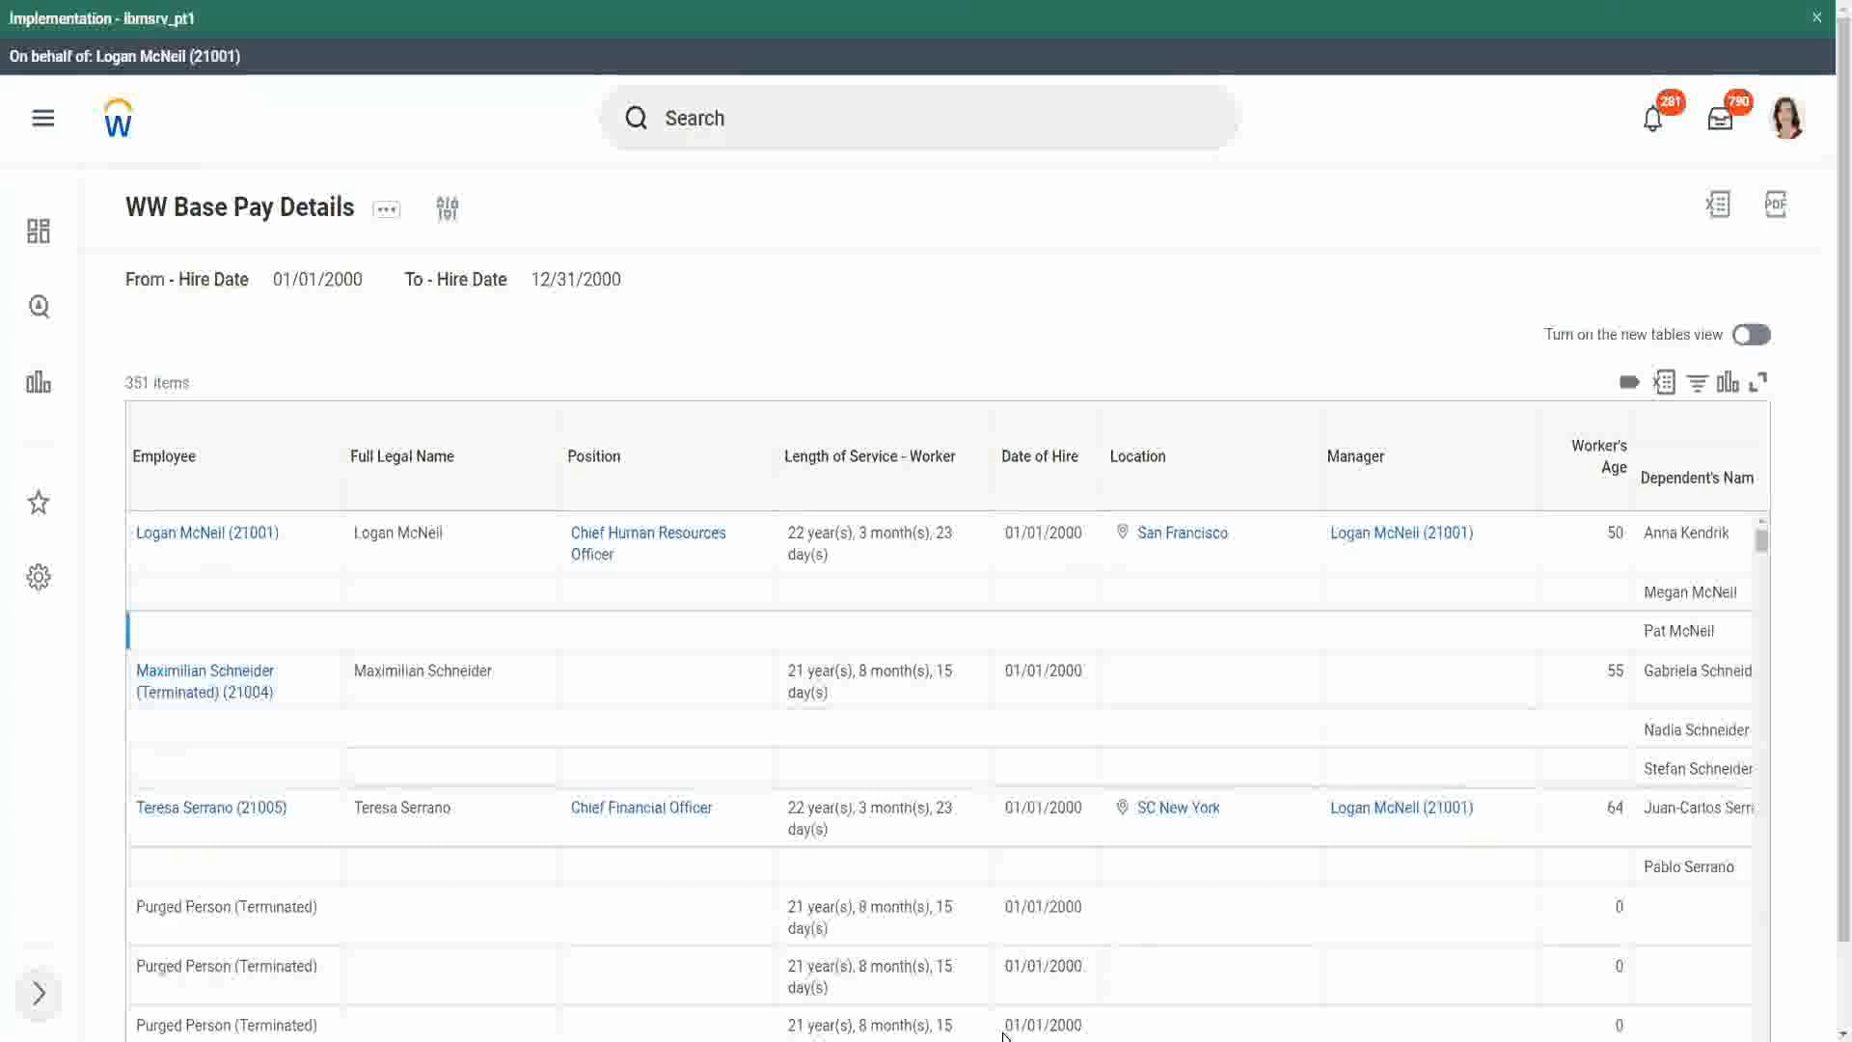
- Compare the dependents' names and ages listed for each worker to identify the eldest dependent
scroll(1830, 897, down, 1)
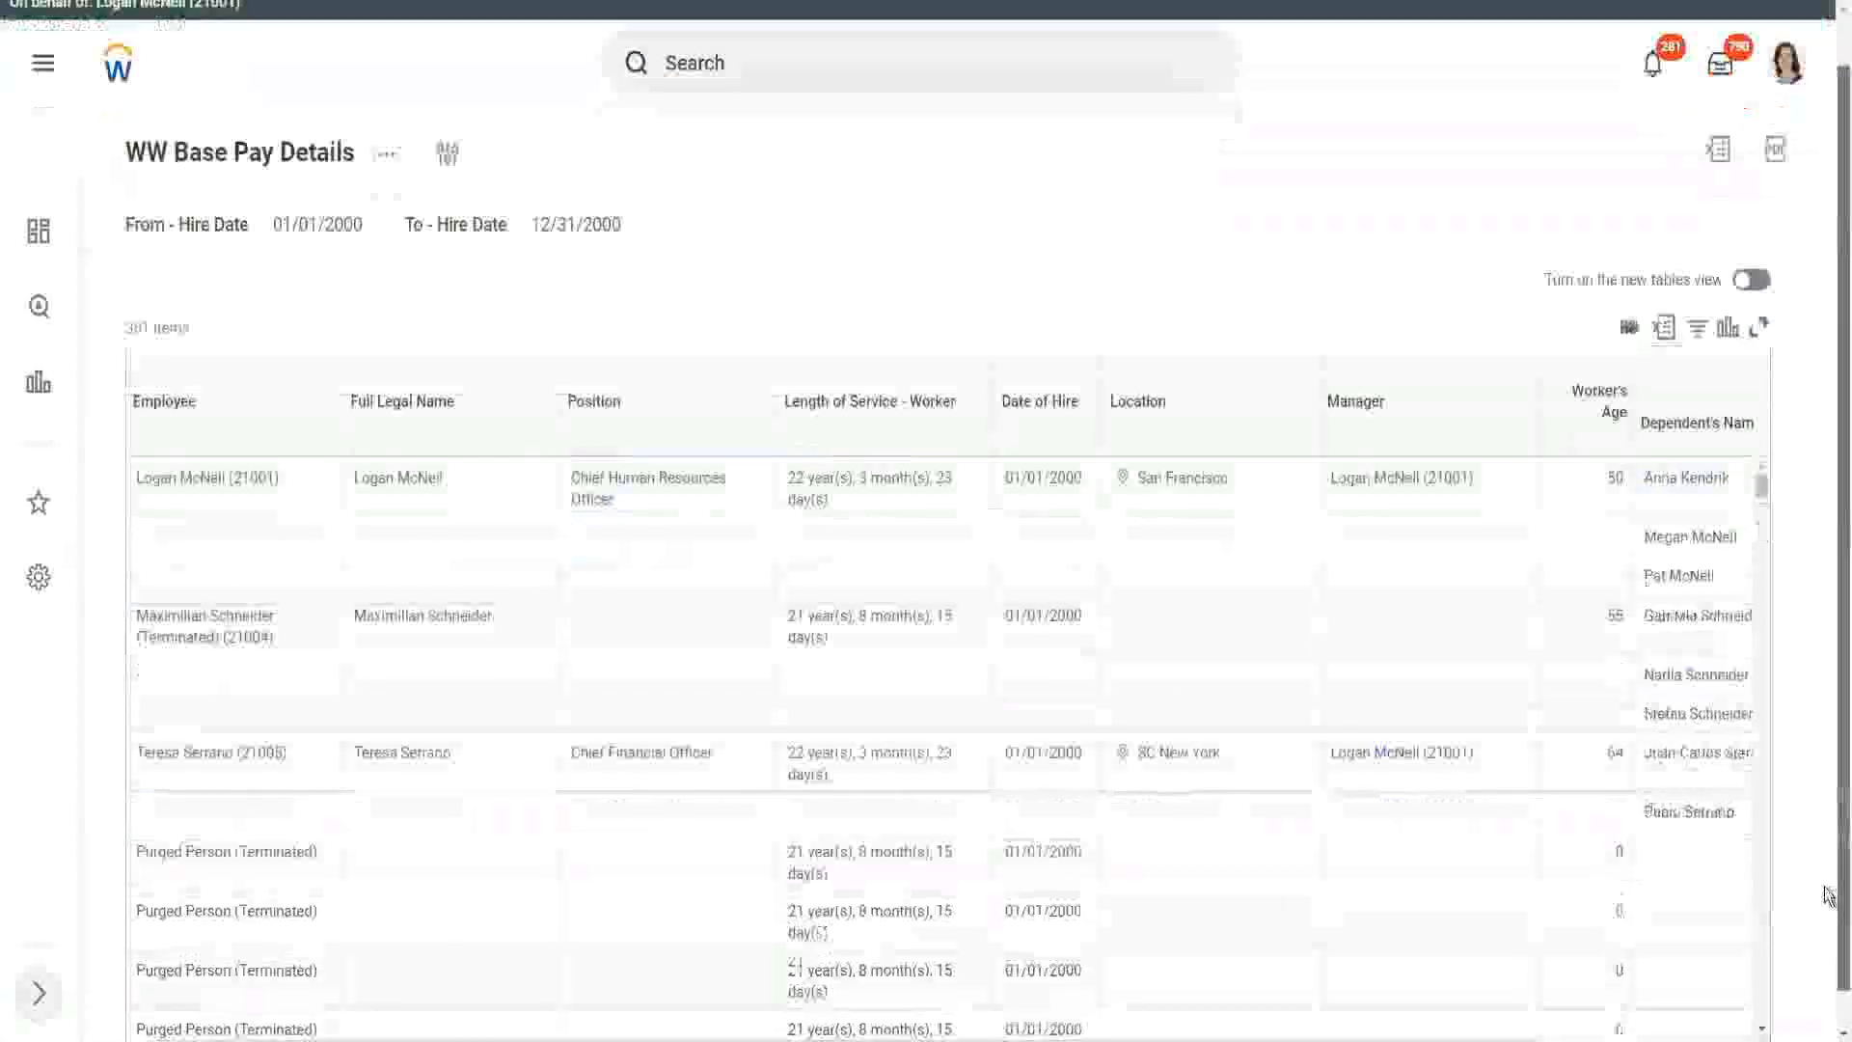
drag(1356, 1021, 1667, 1021)
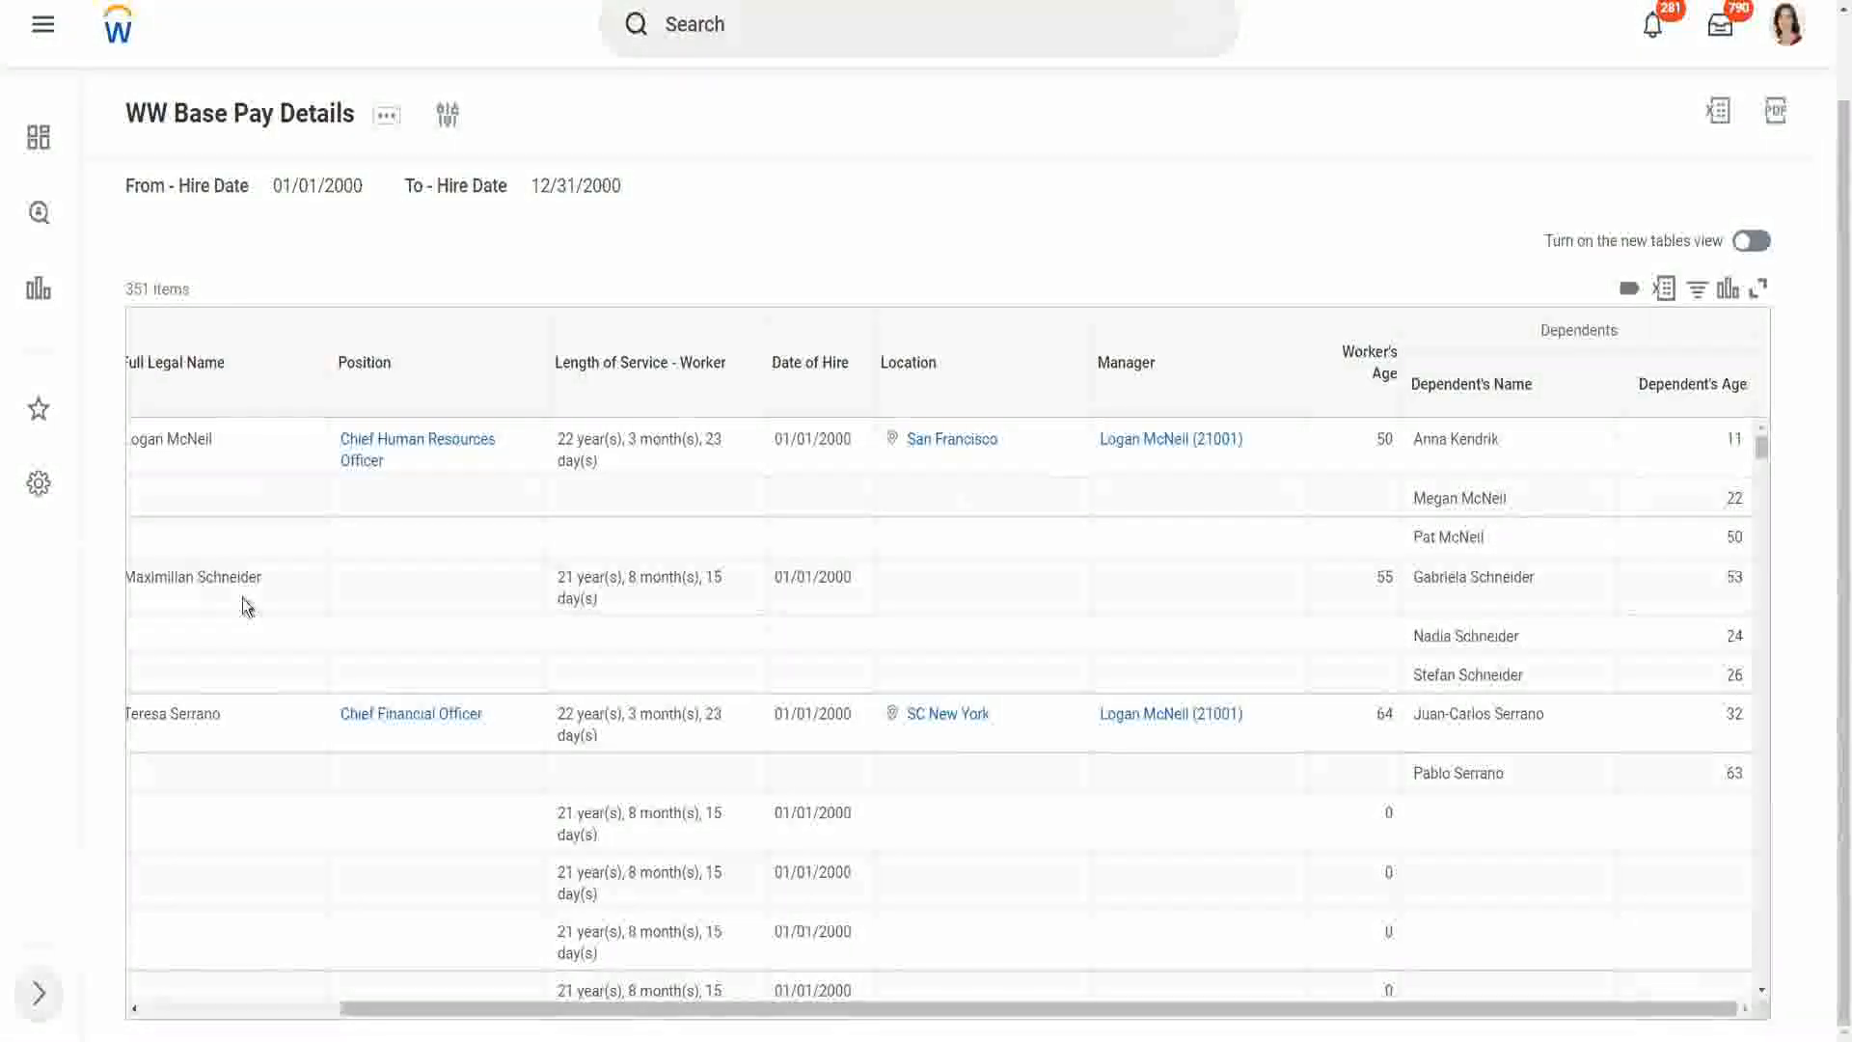
drag(154, 577, 292, 577)
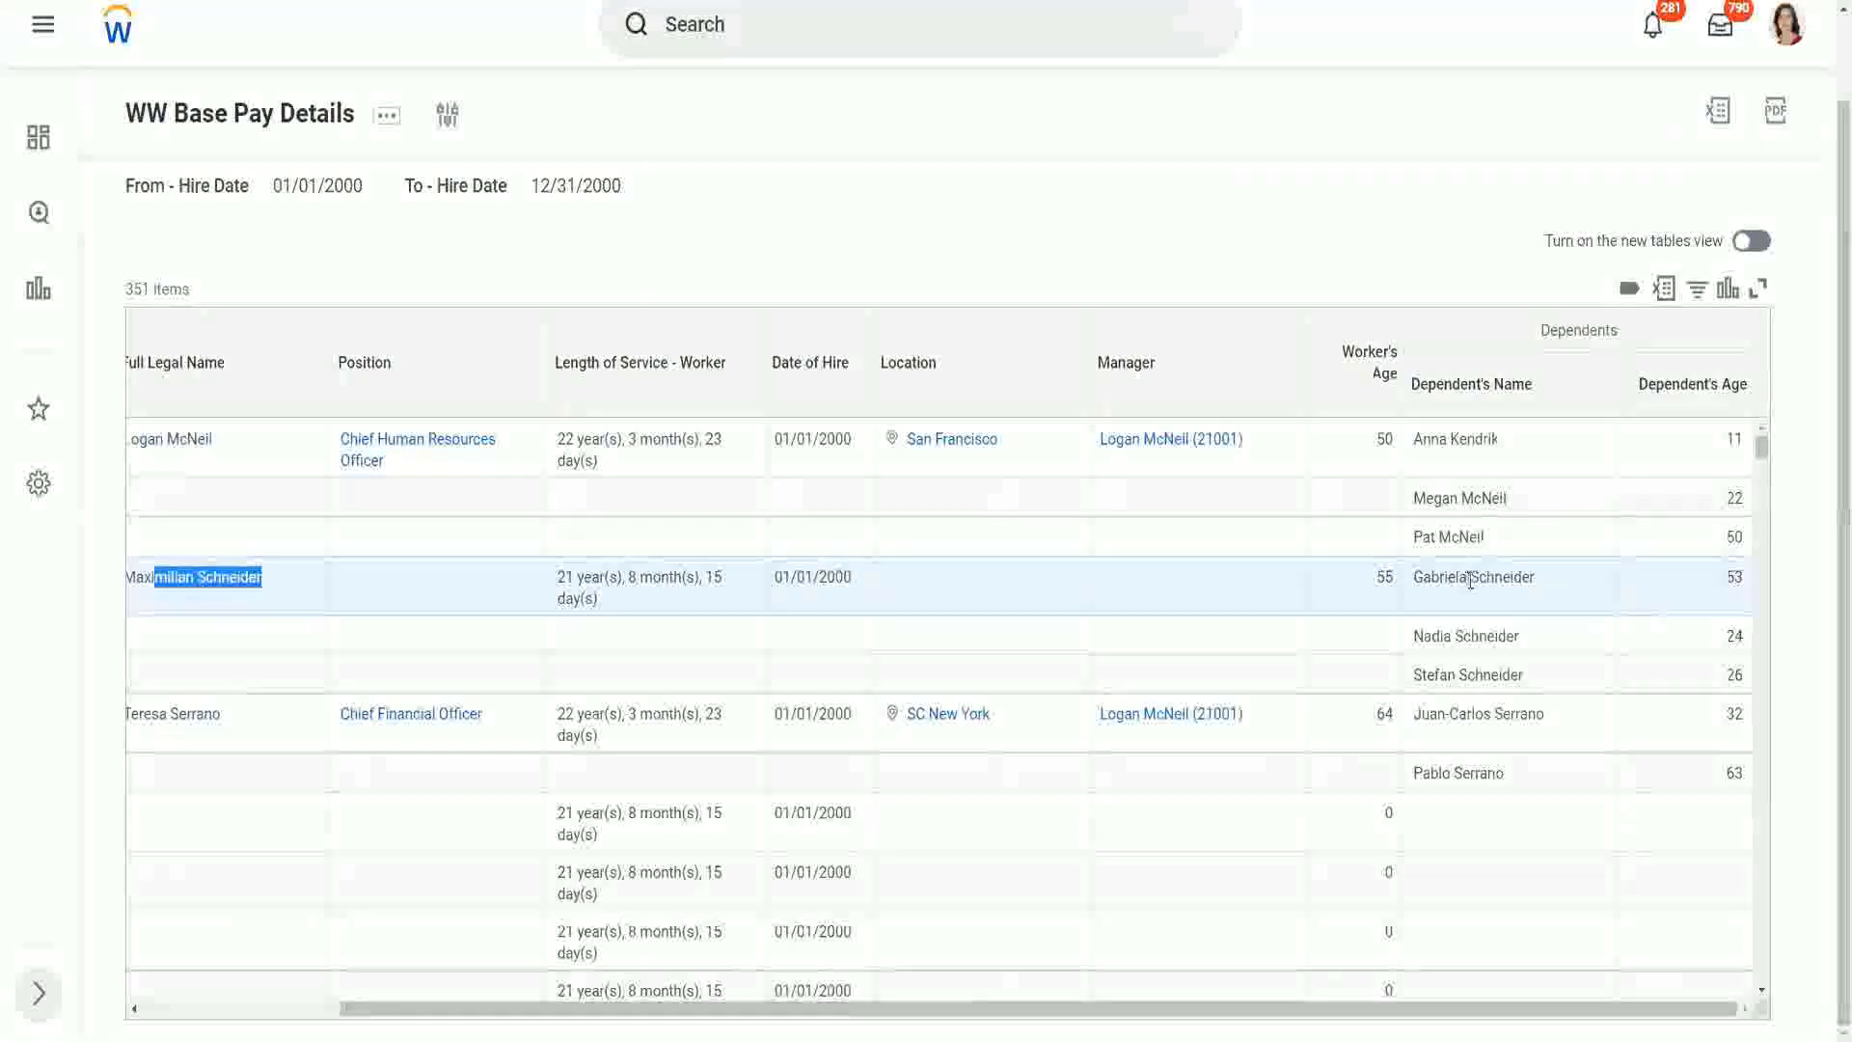
click(1463, 627)
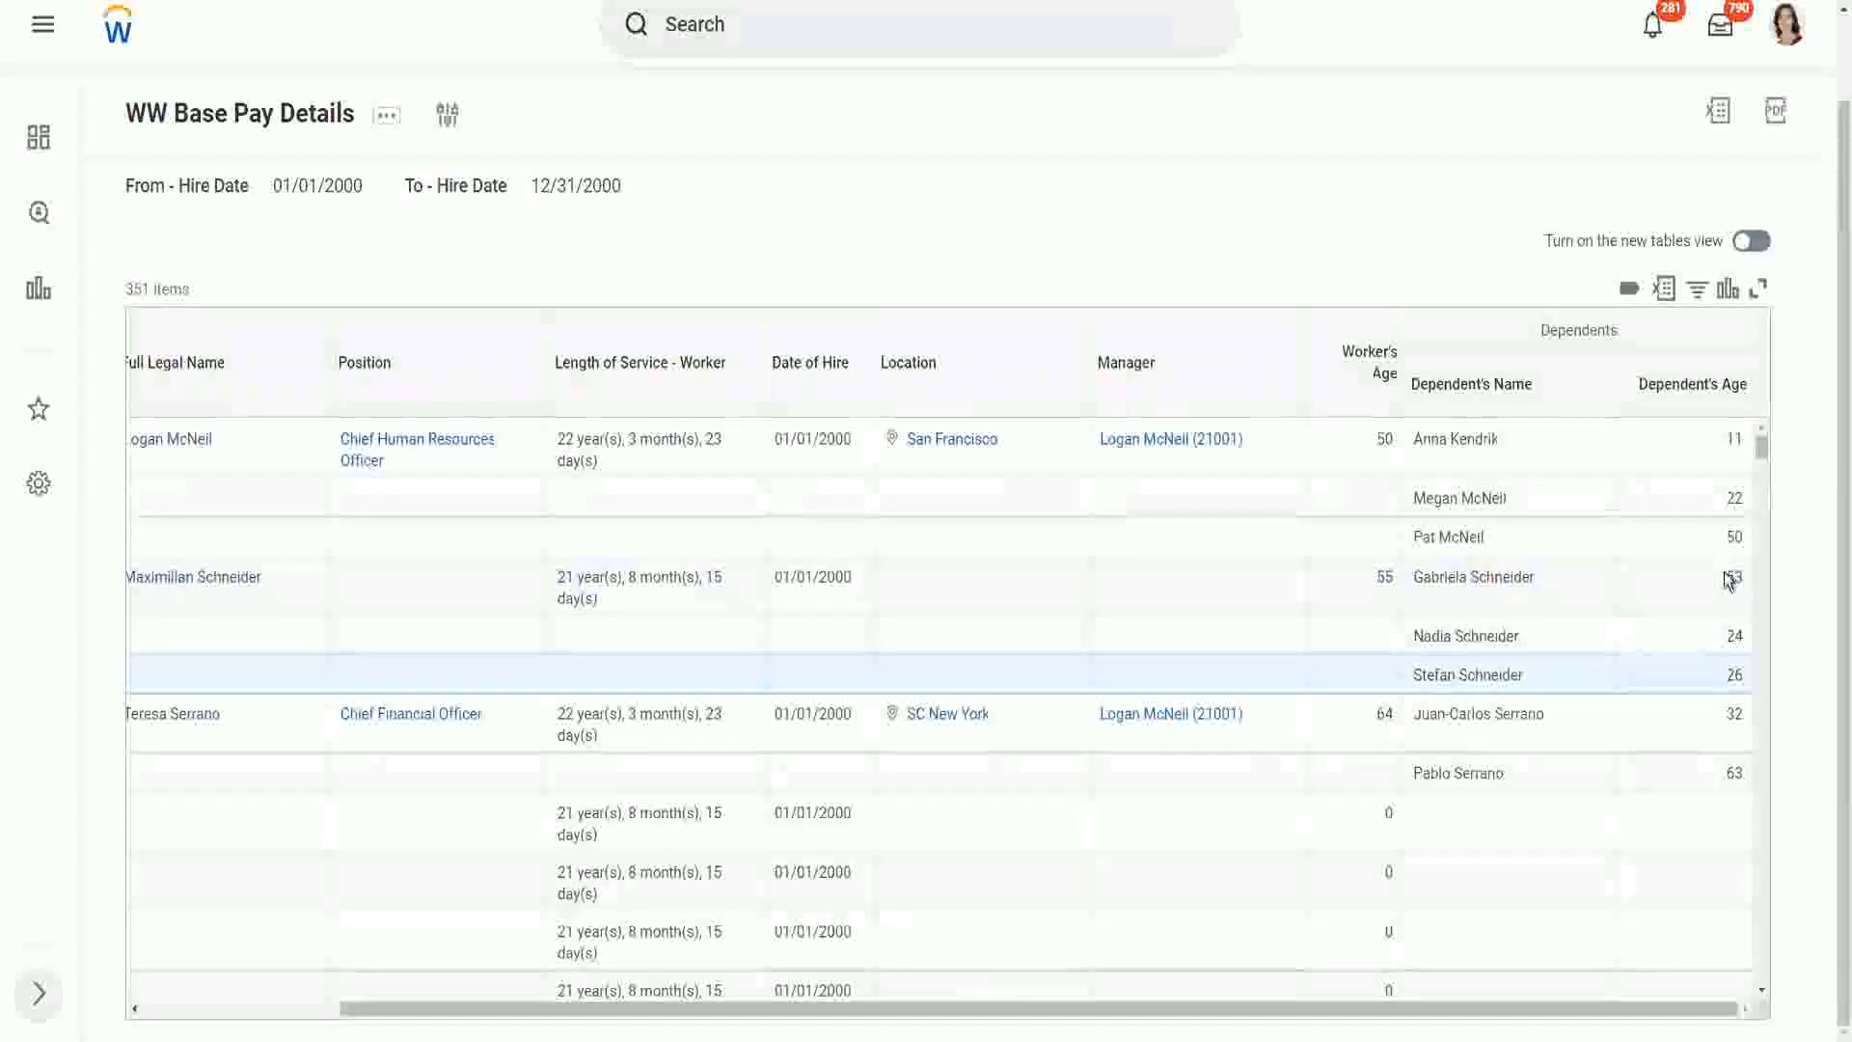
double_click(1745, 638)
double_click(1730, 675)
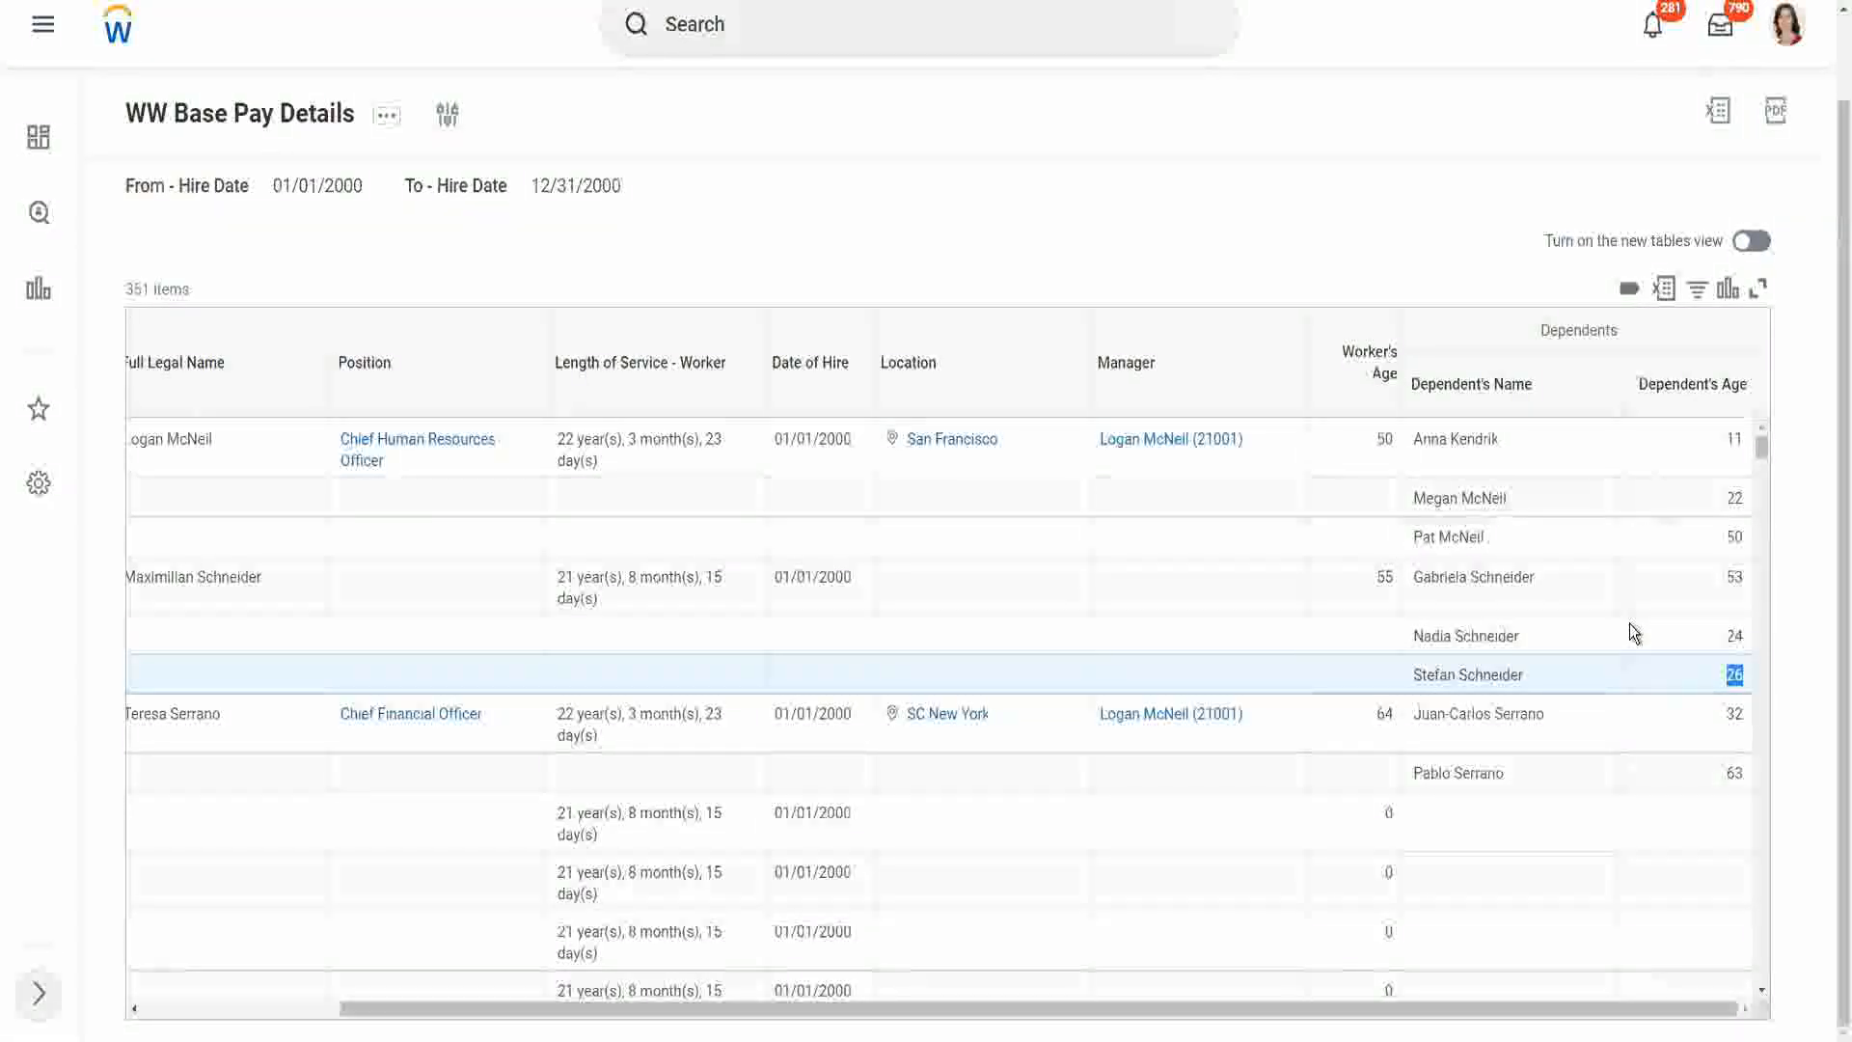
scroll(1611, 623, down, 3)
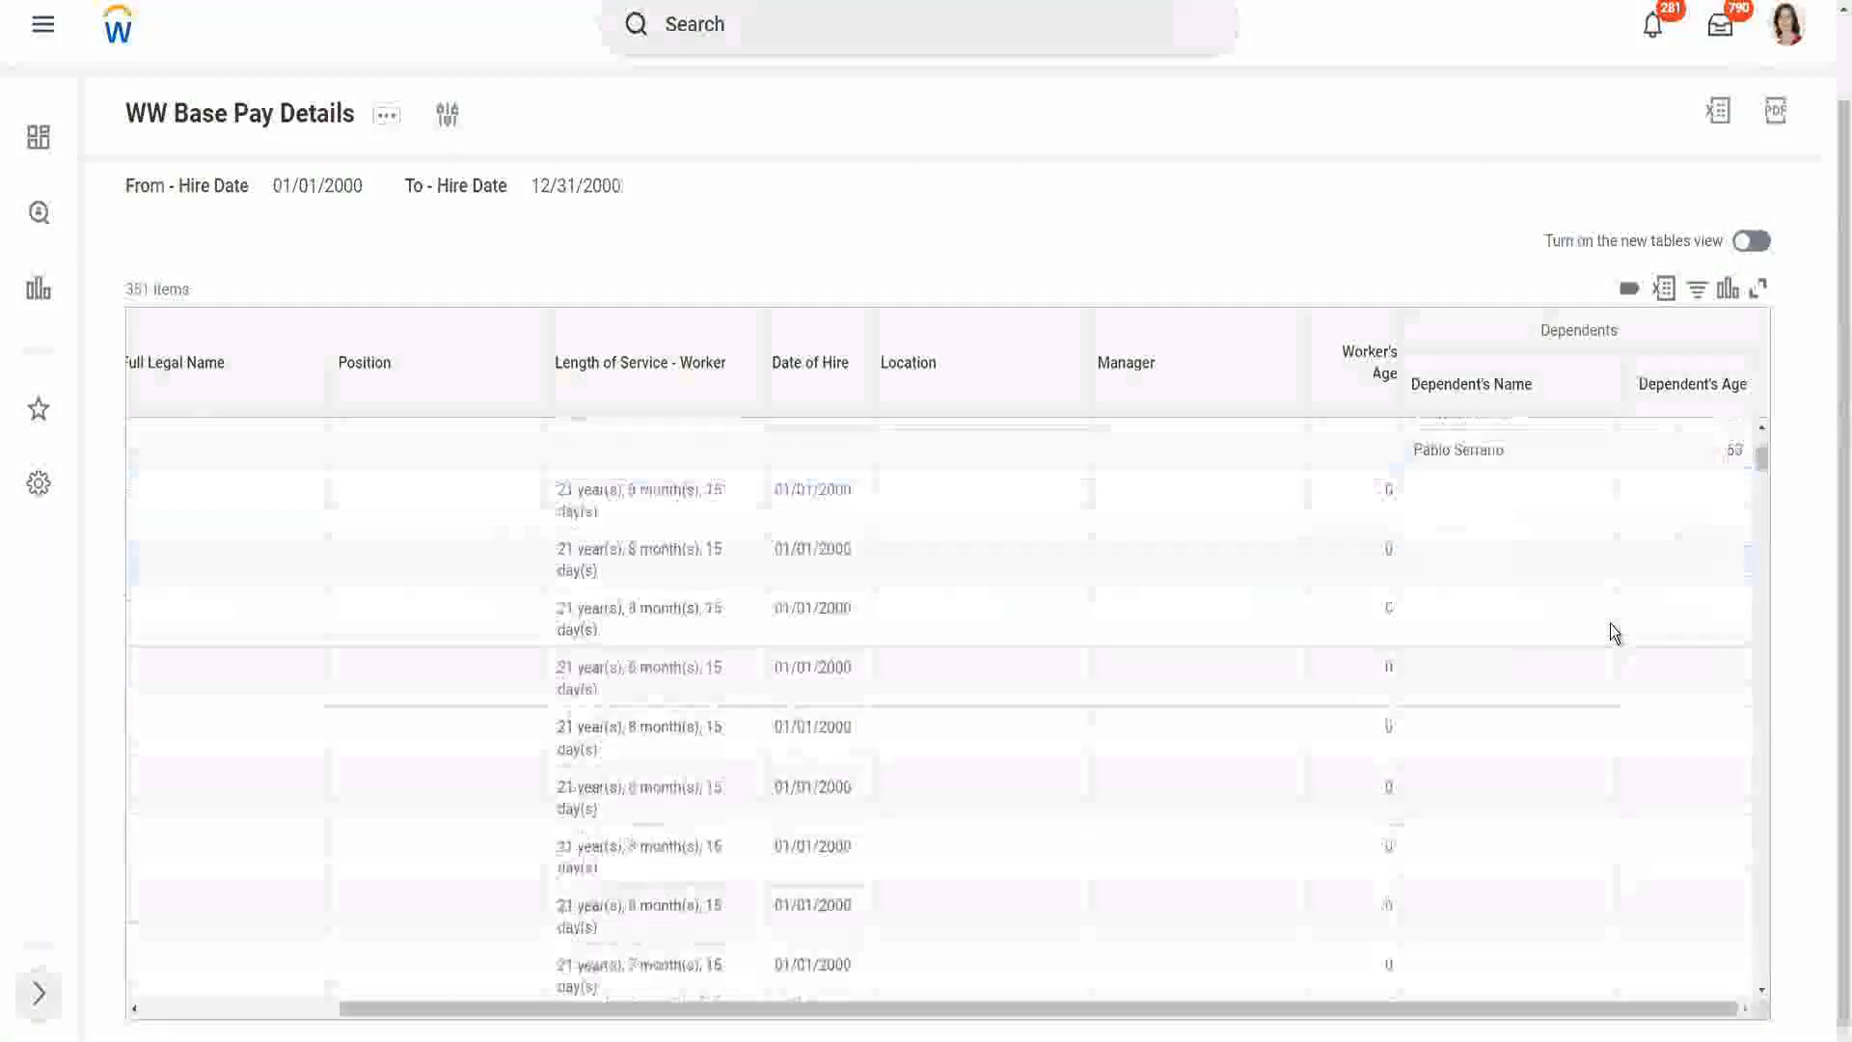
- Examine the report rows for workers with several dependents and single out the eldest dependent from the Dependent's Age column
scroll(1611, 625, down, 3)
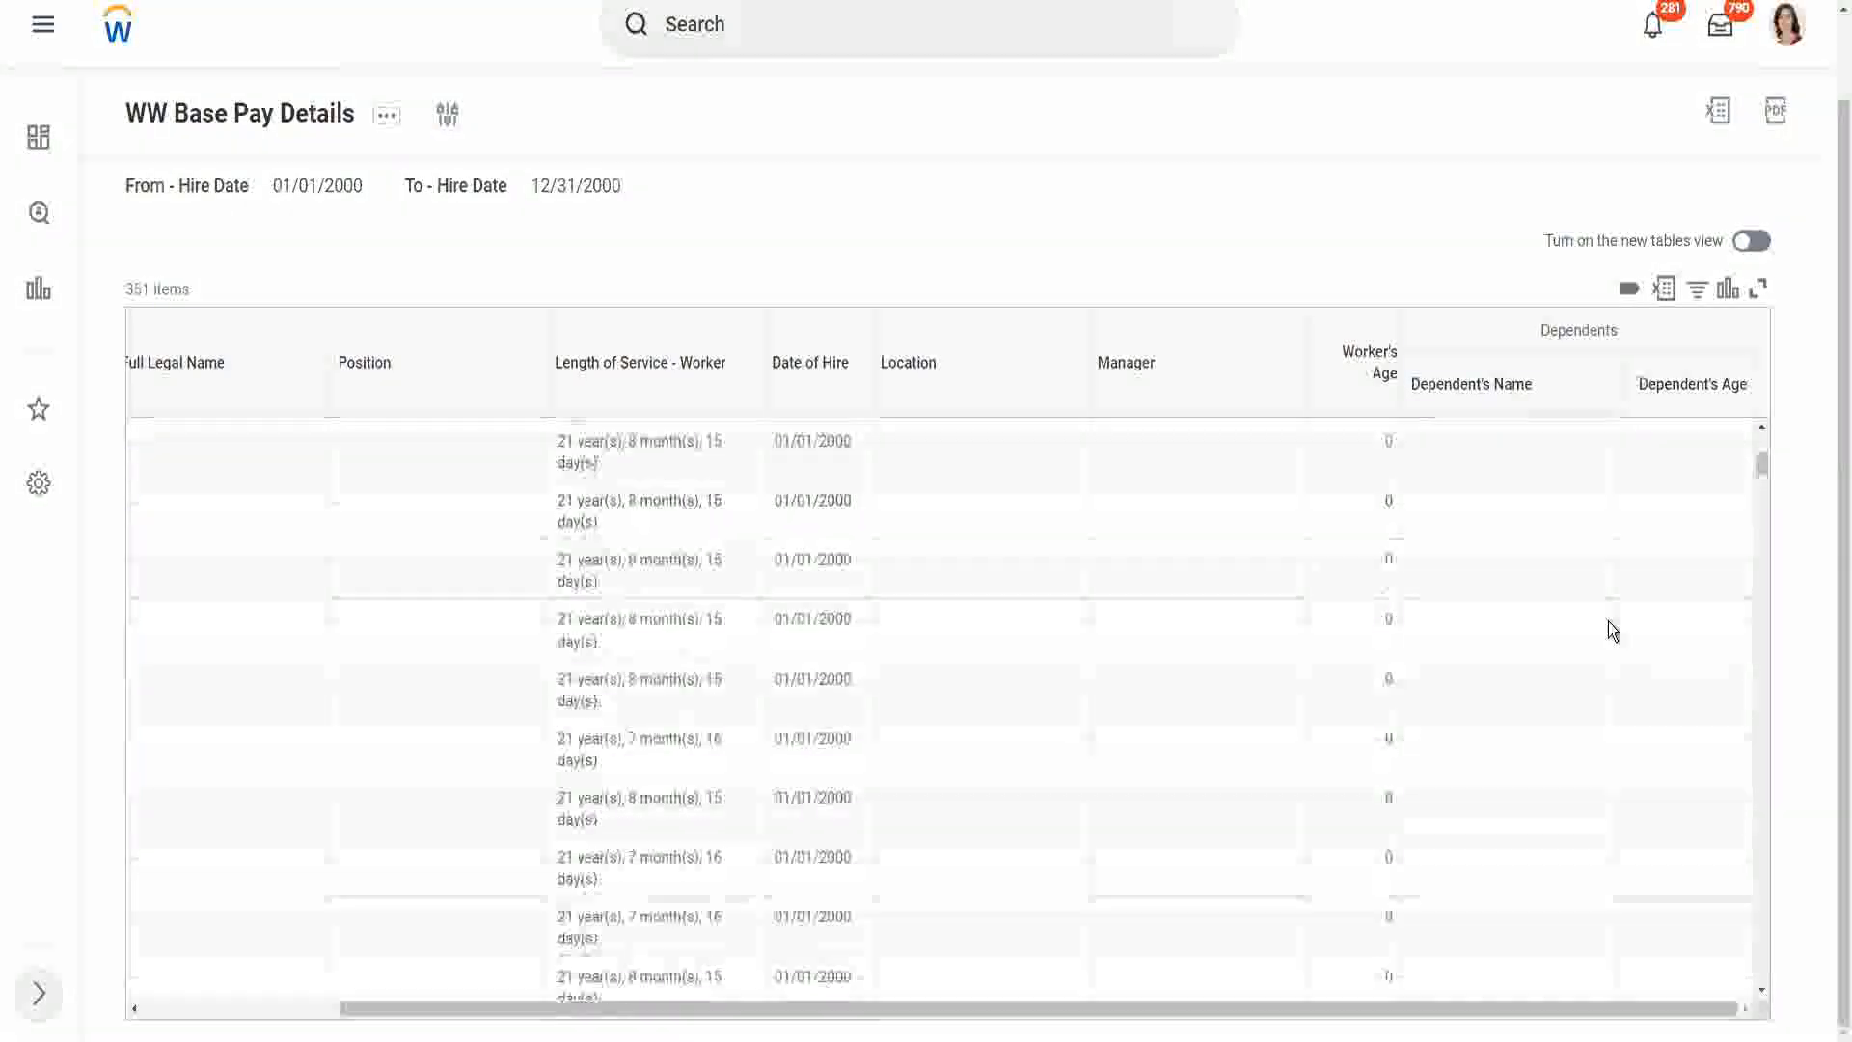
scroll(1607, 621, up, 6)
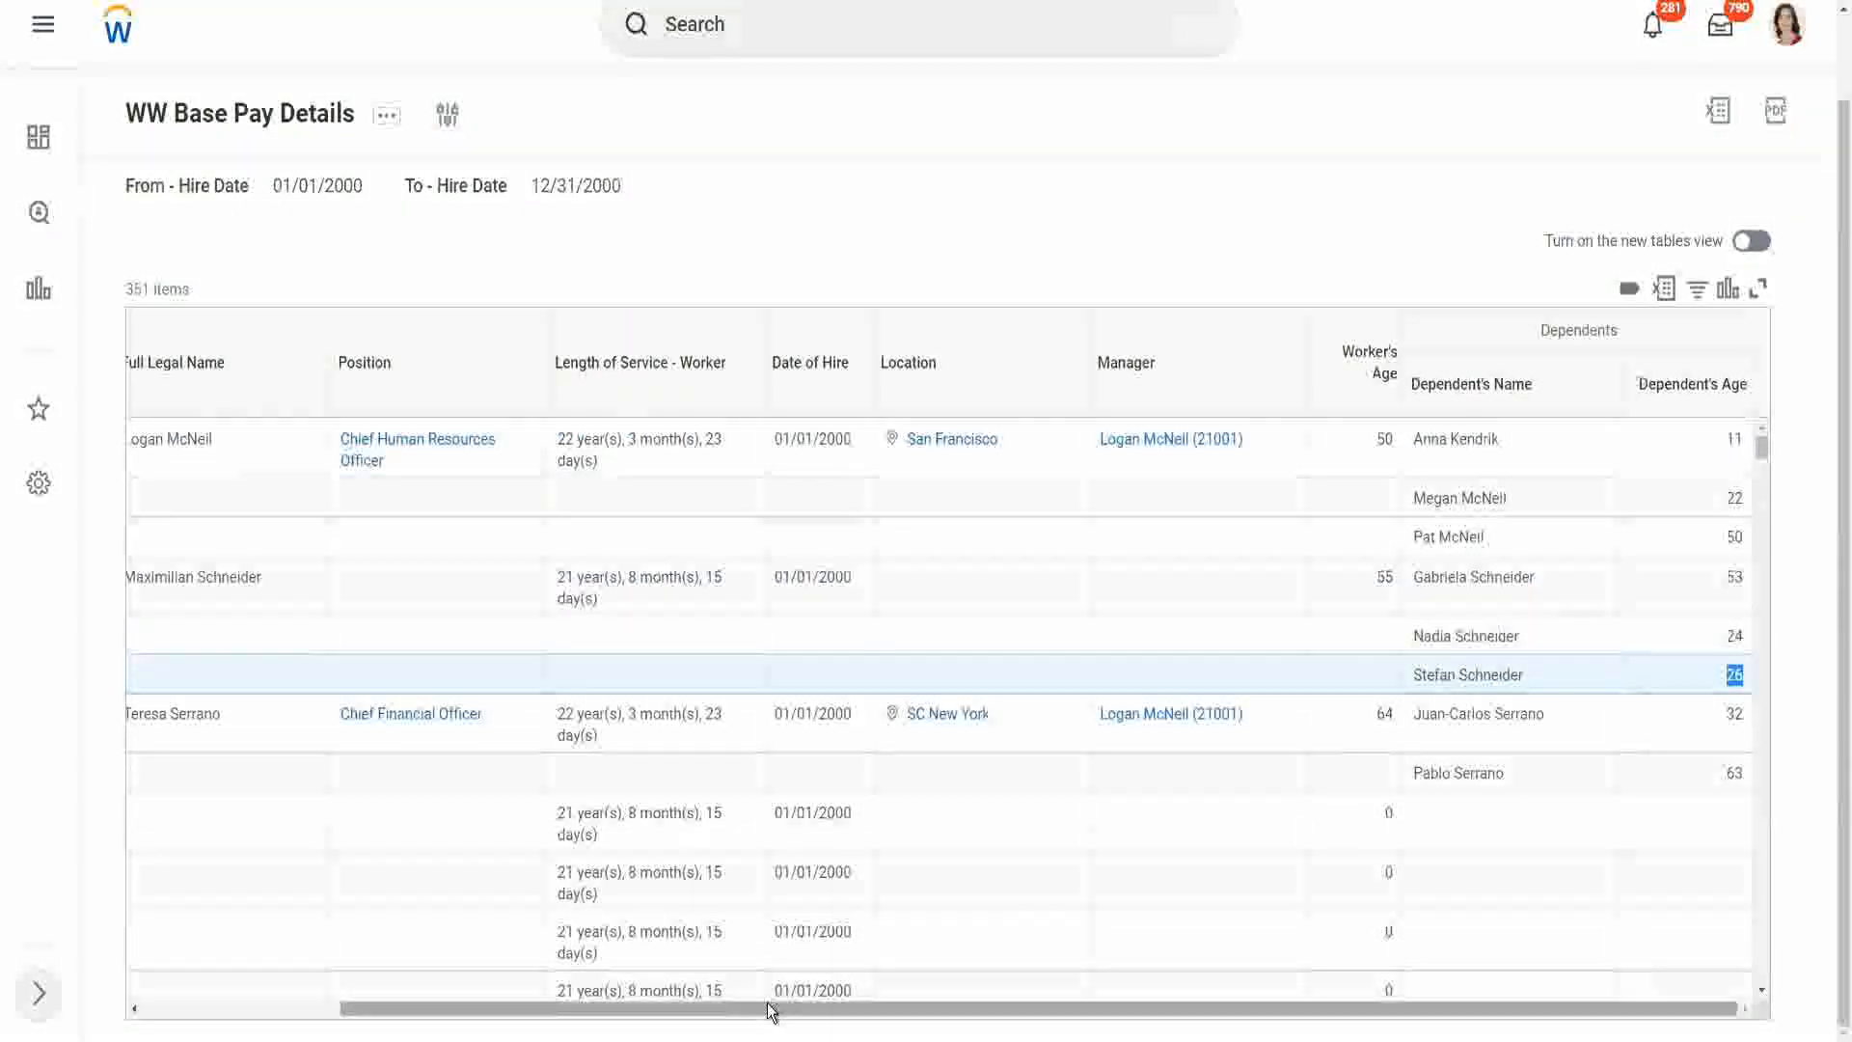
drag(772, 1010, 847, 1021)
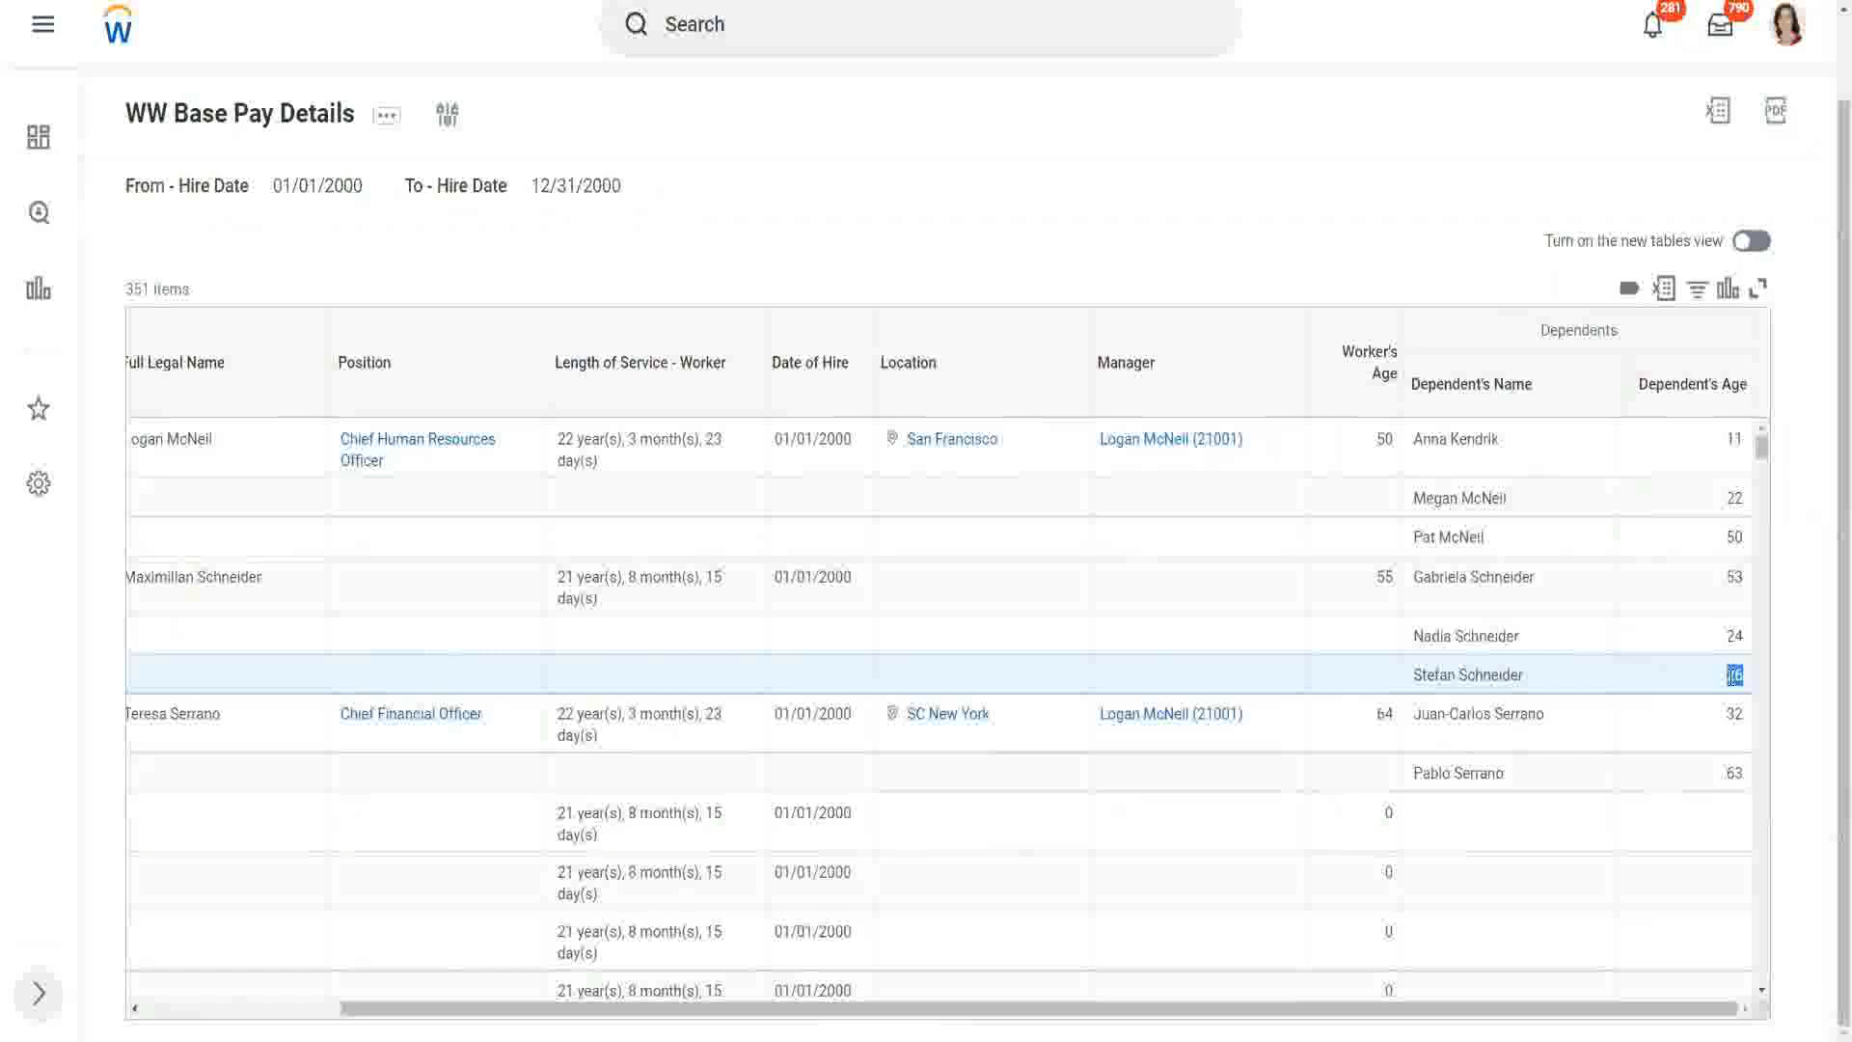
drag(130, 439, 1687, 652)
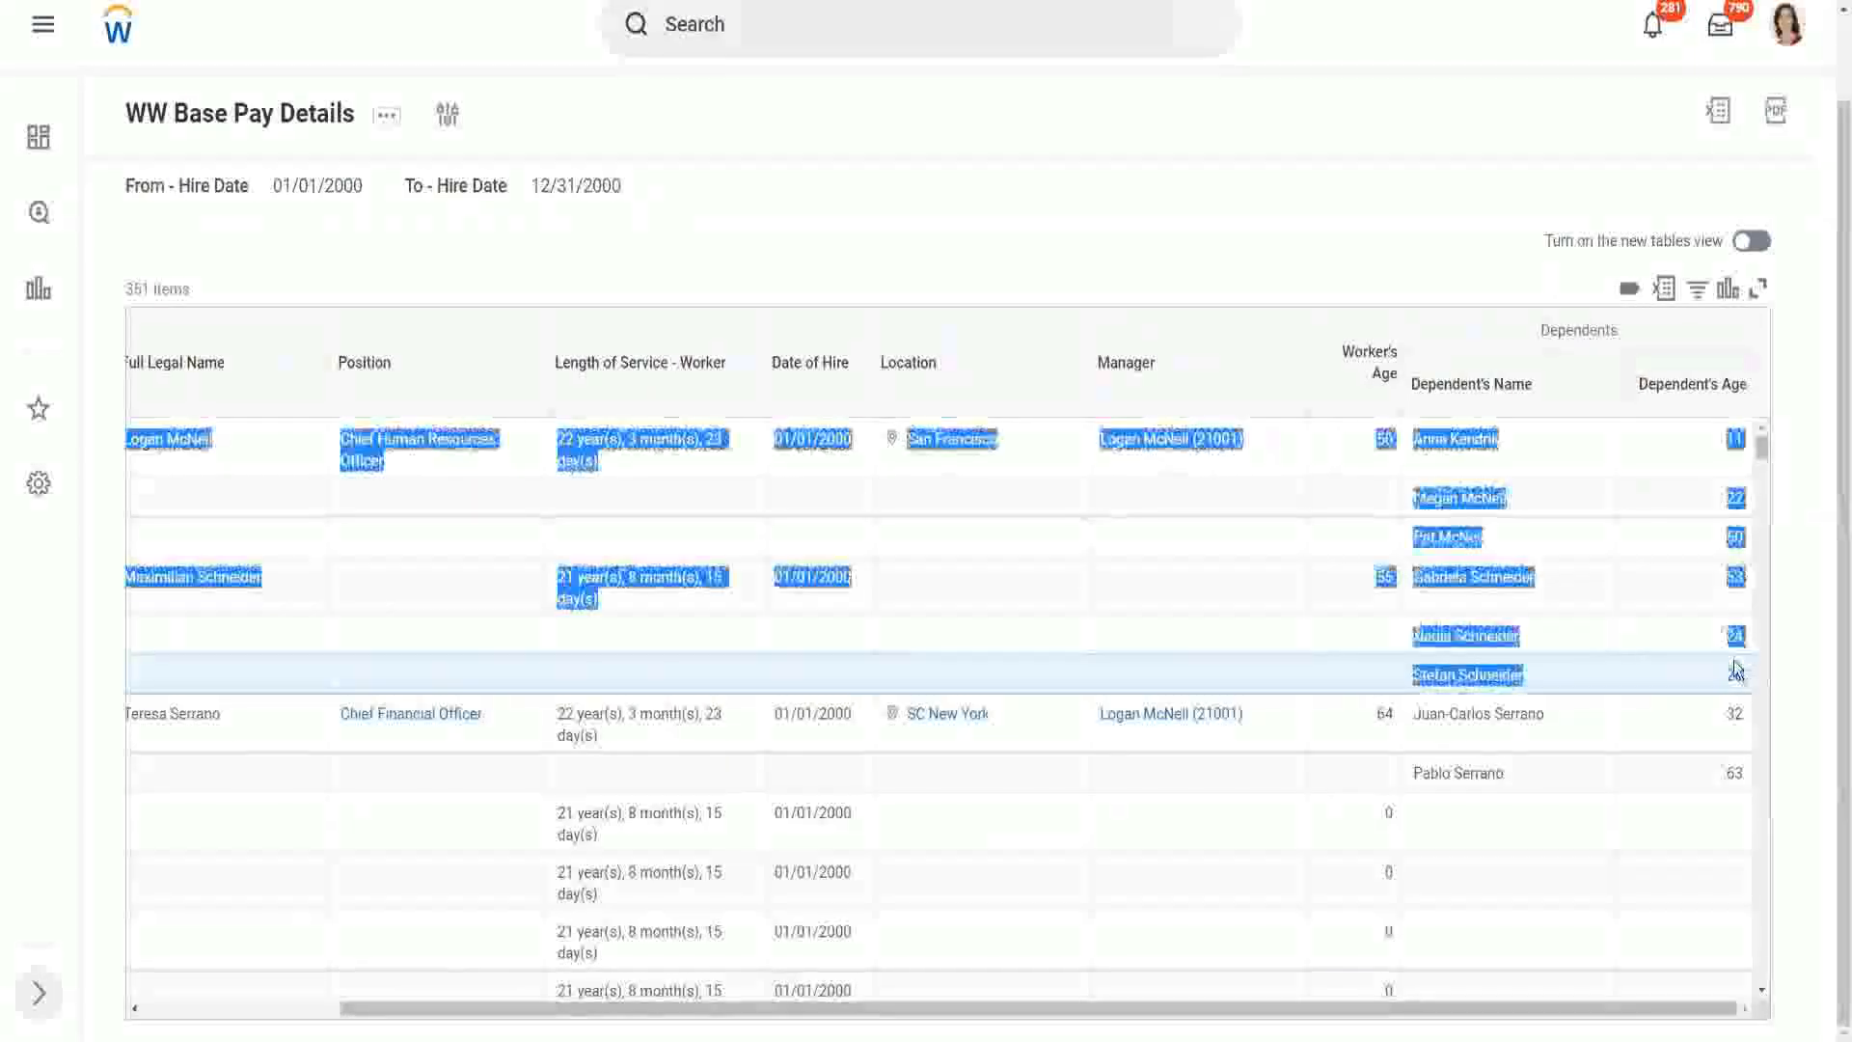
click(1683, 643)
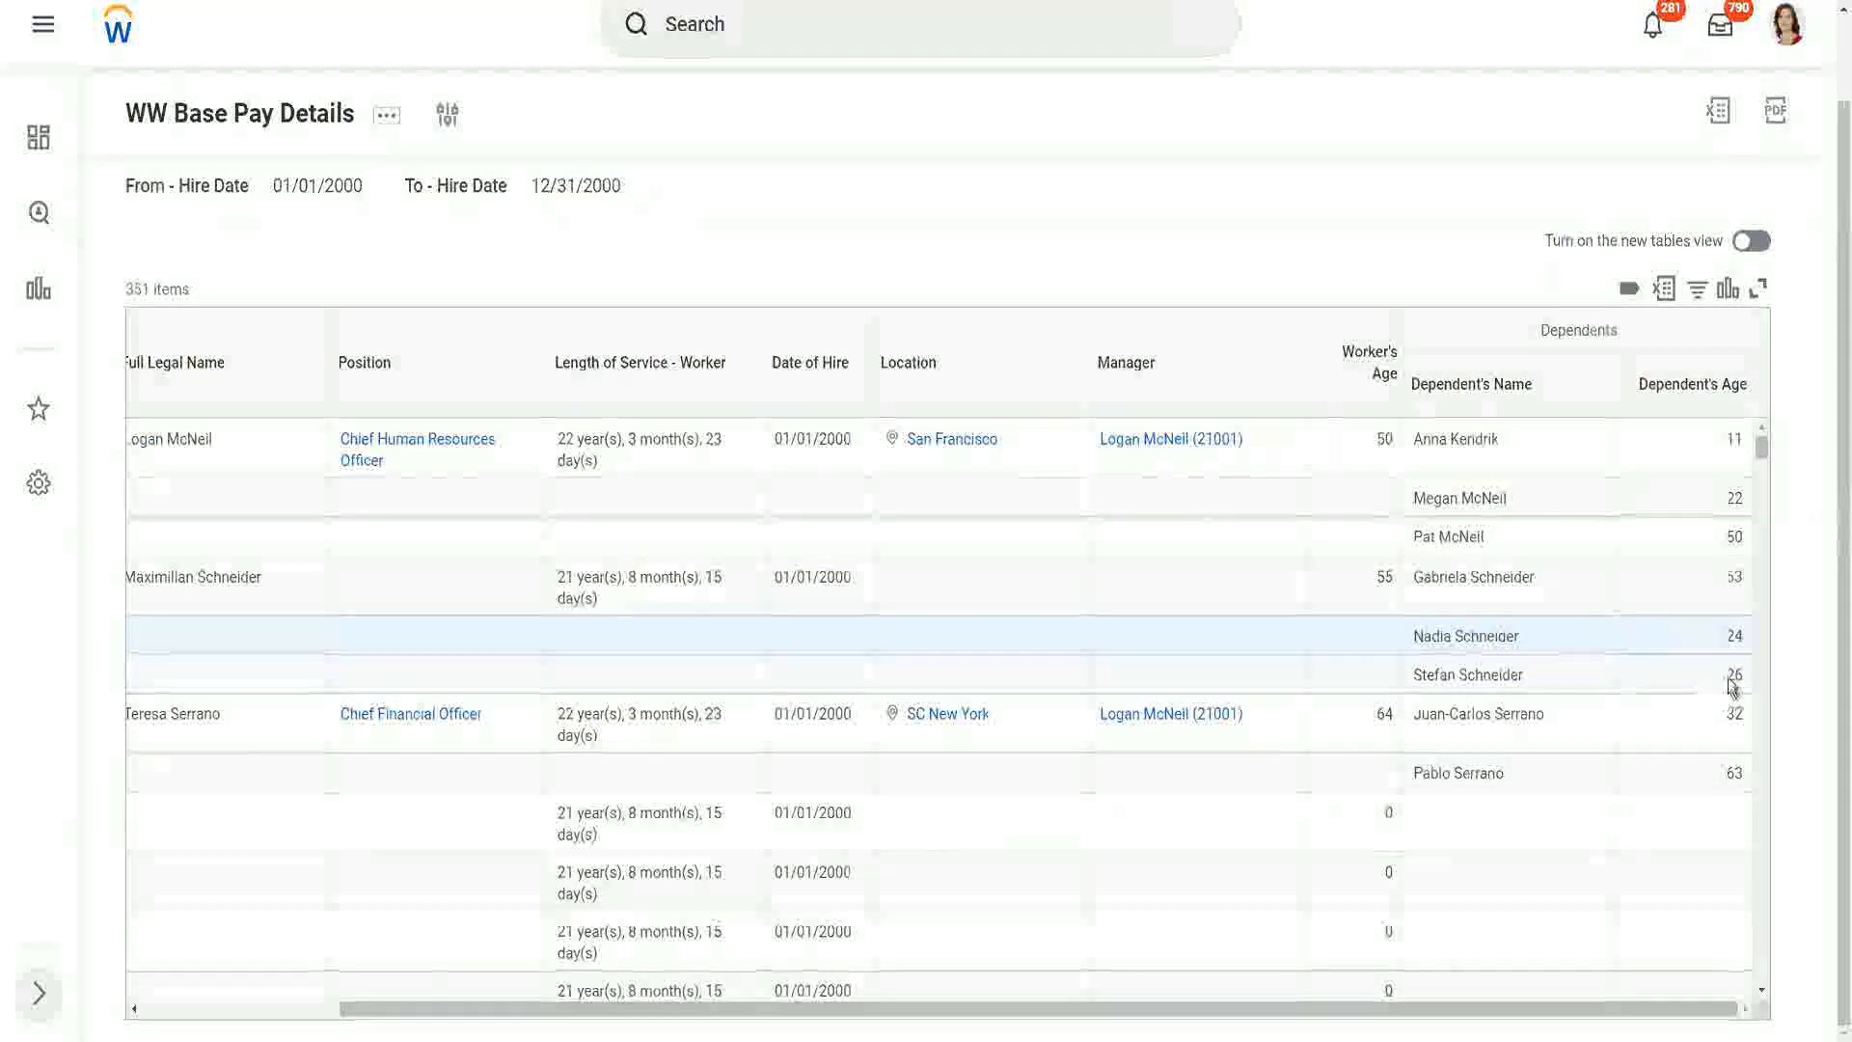
double_click(1733, 675)
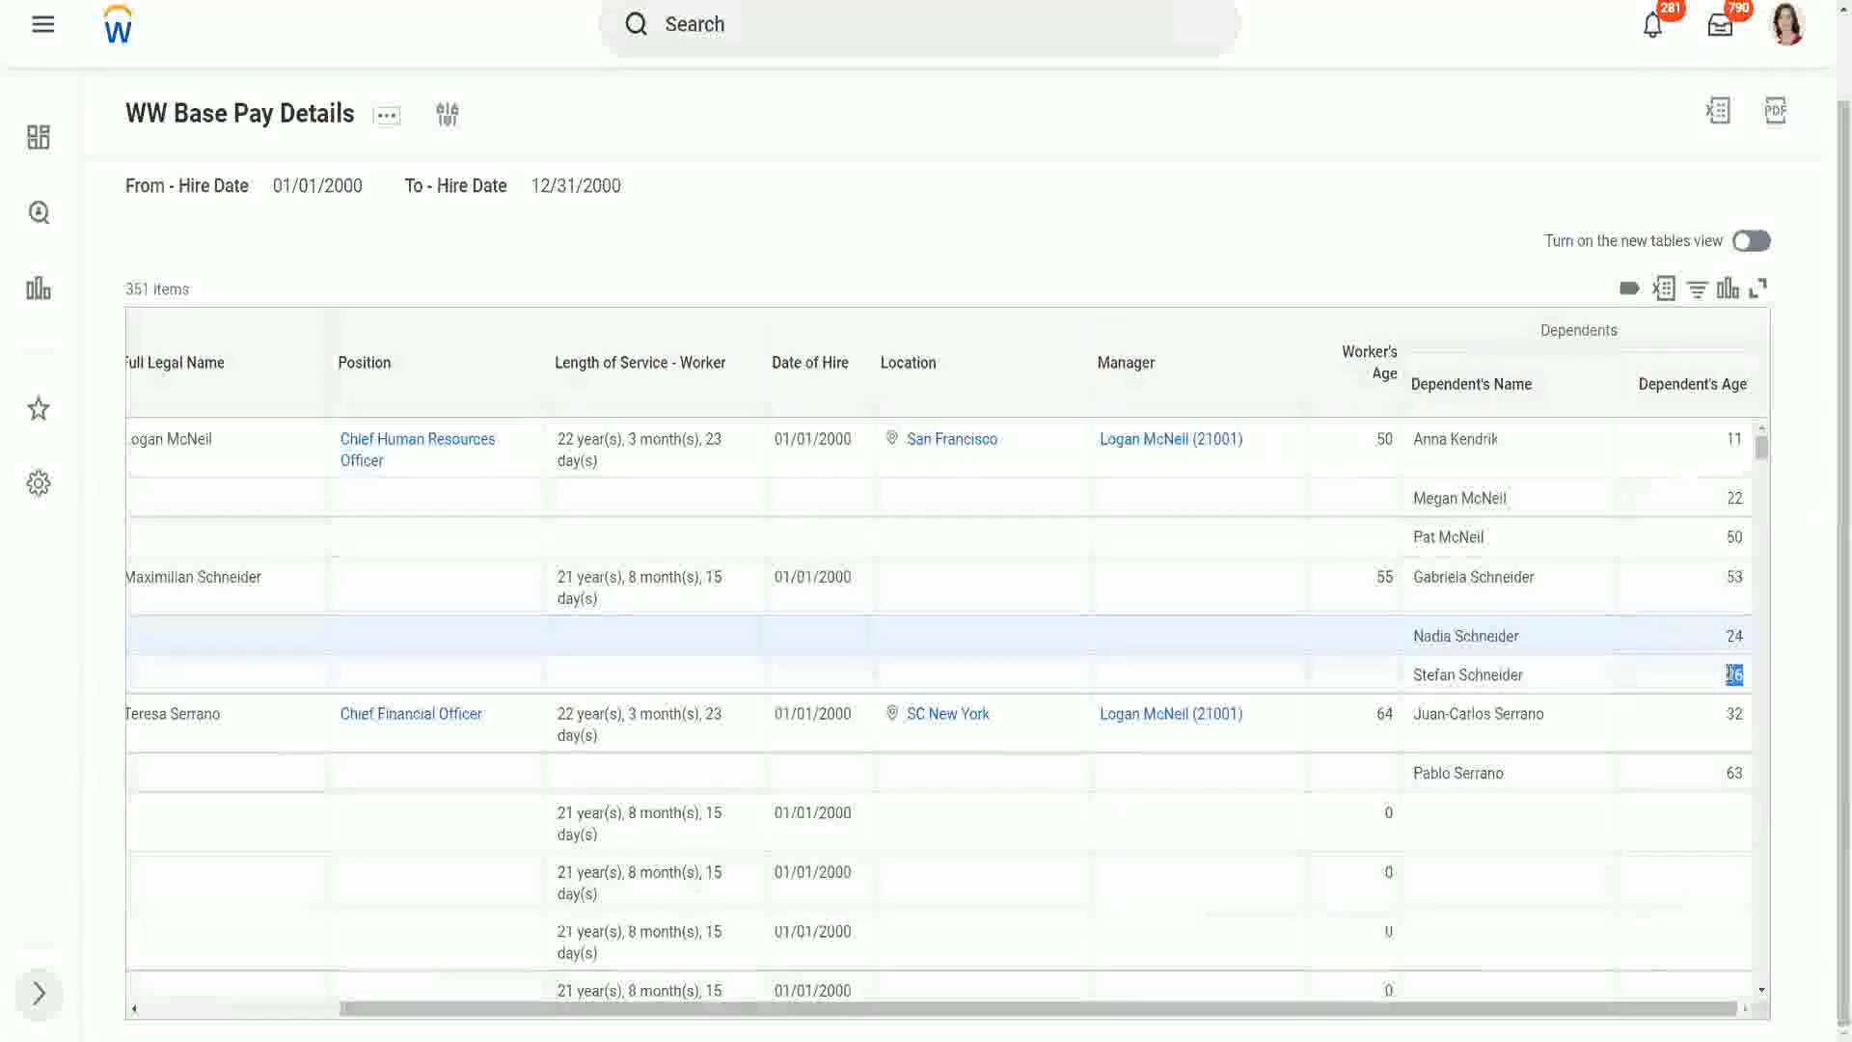
click(1596, 681)
scroll(1596, 681, down, 1)
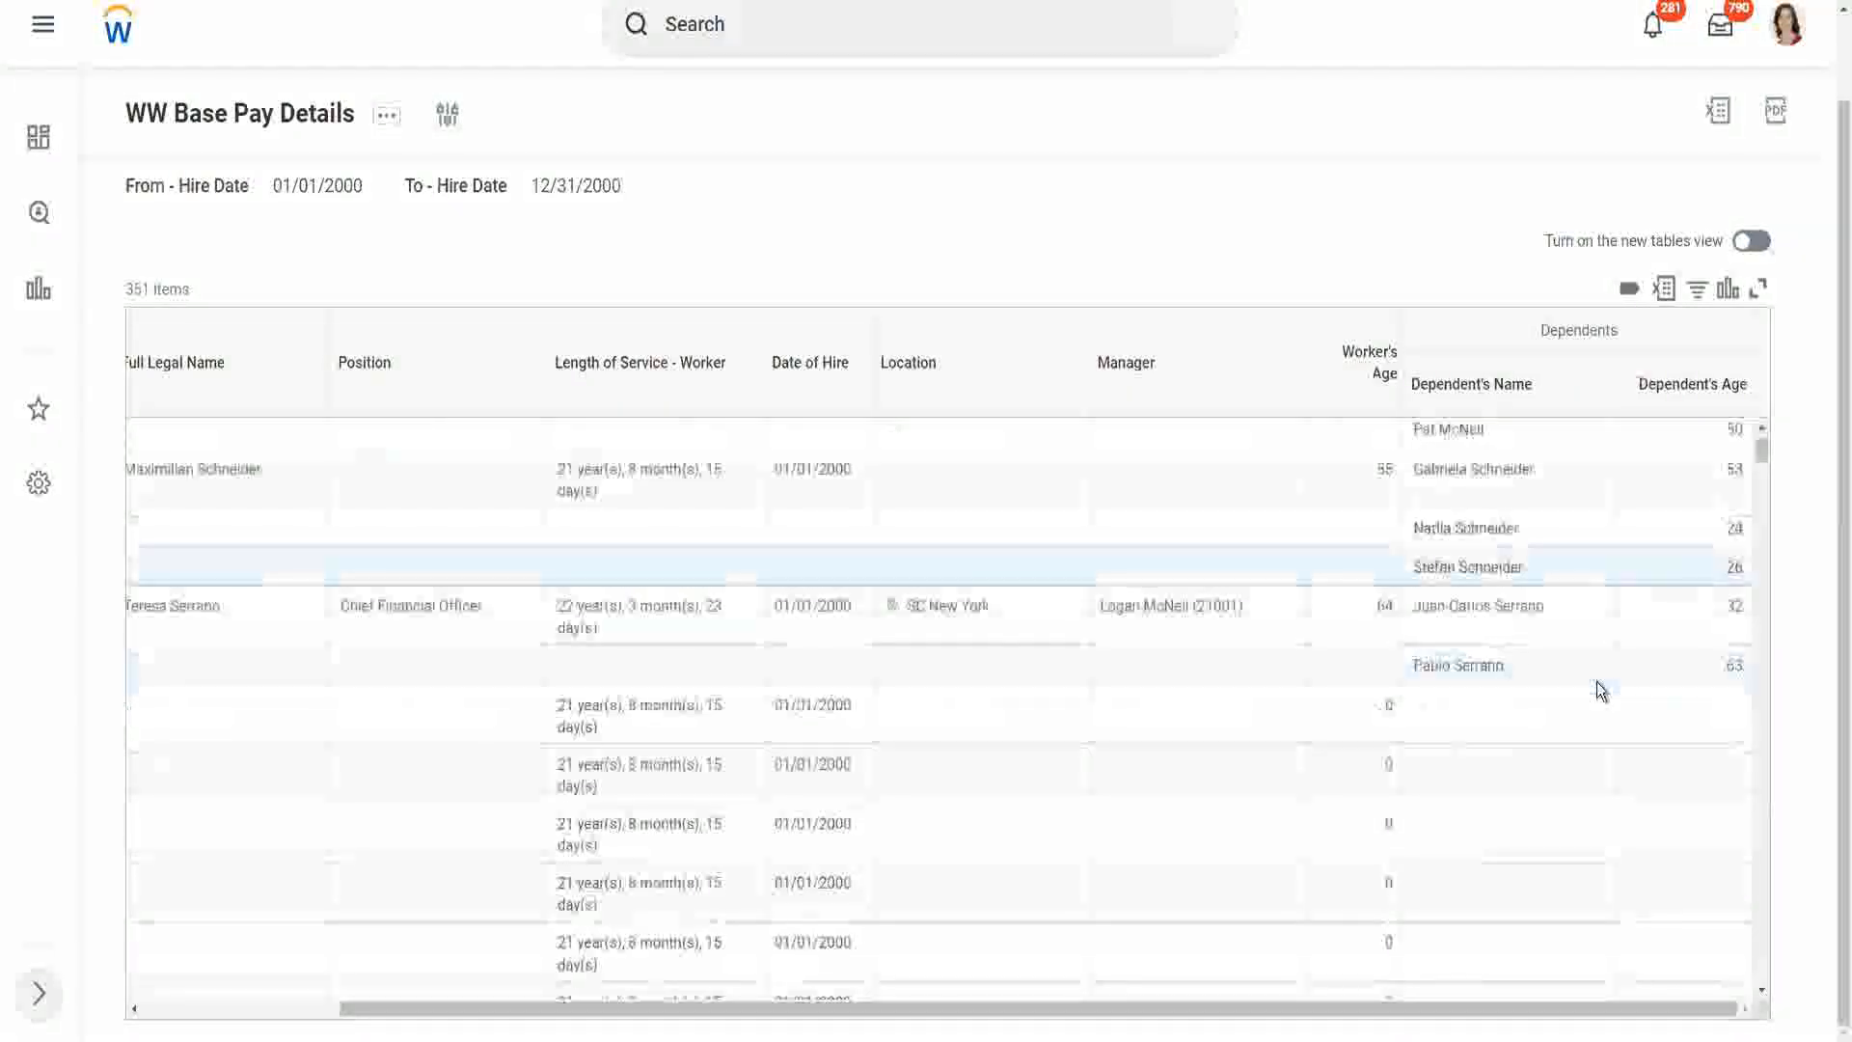
scroll(1595, 682, down, 2)
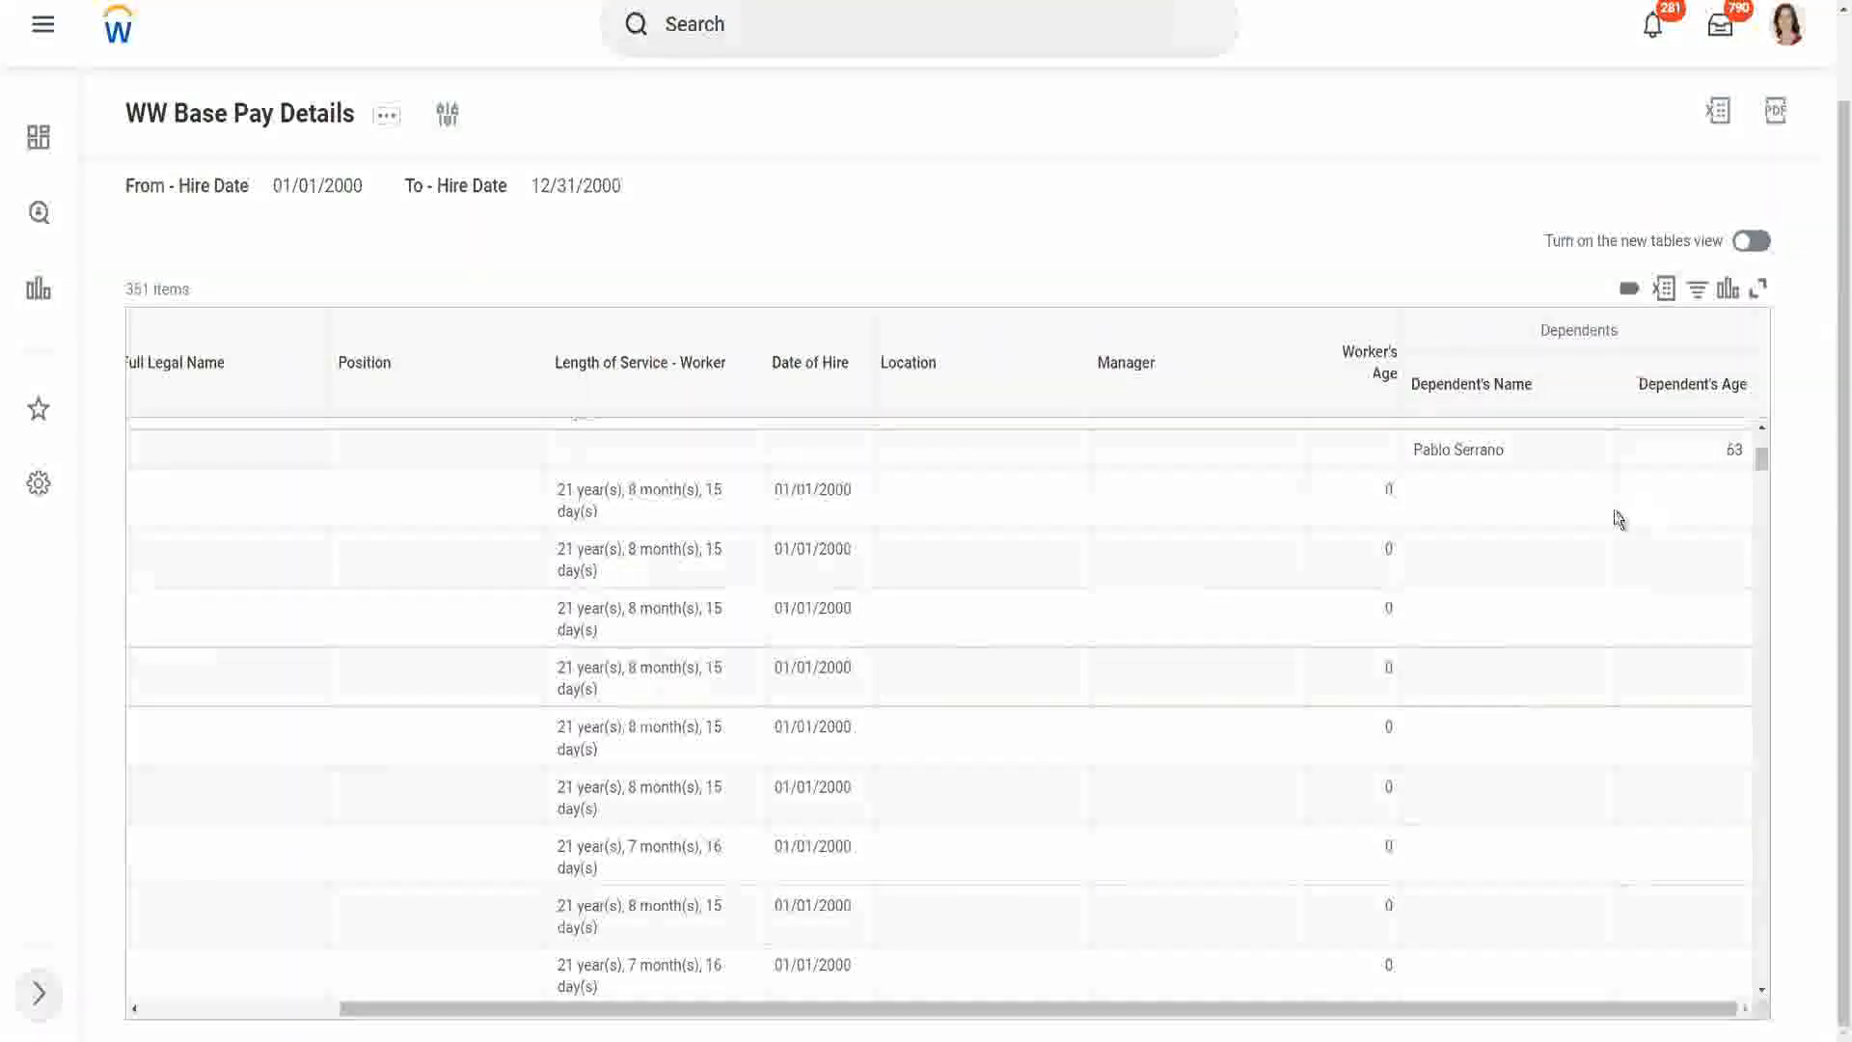
scroll(1619, 519, up, 3)
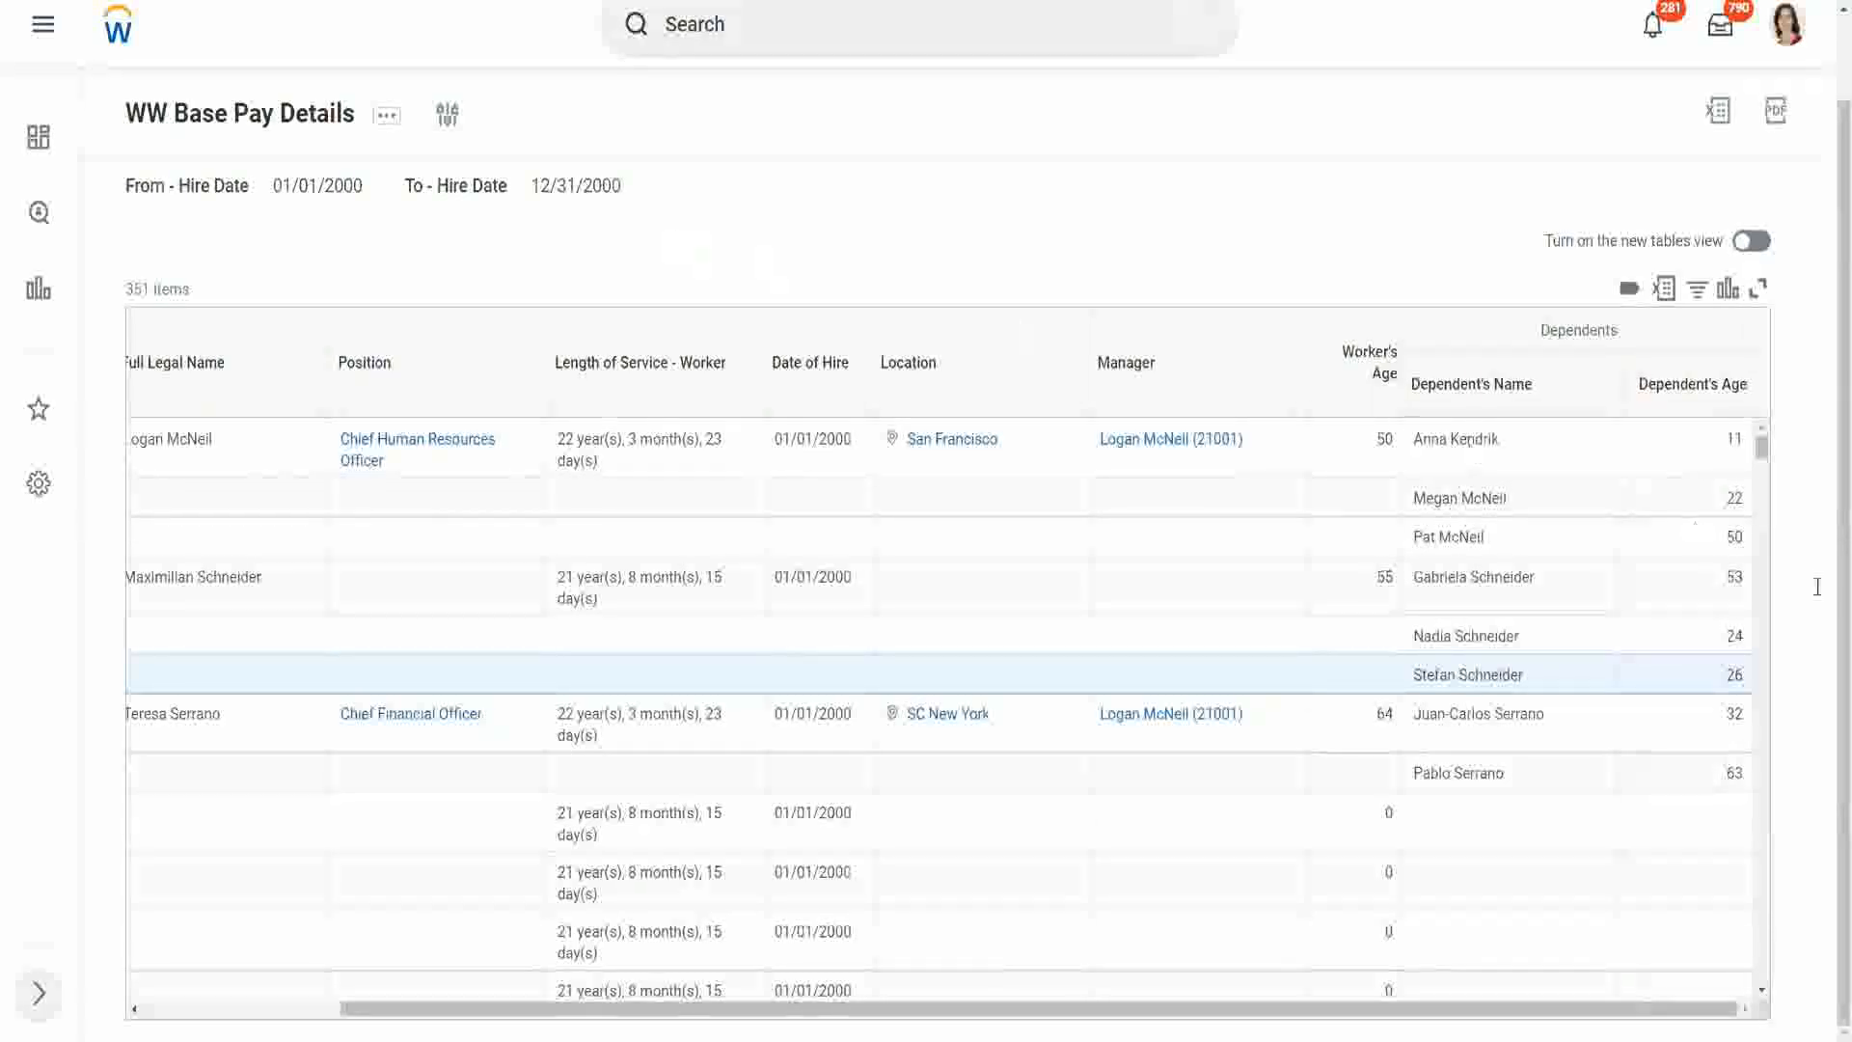
click(1417, 436)
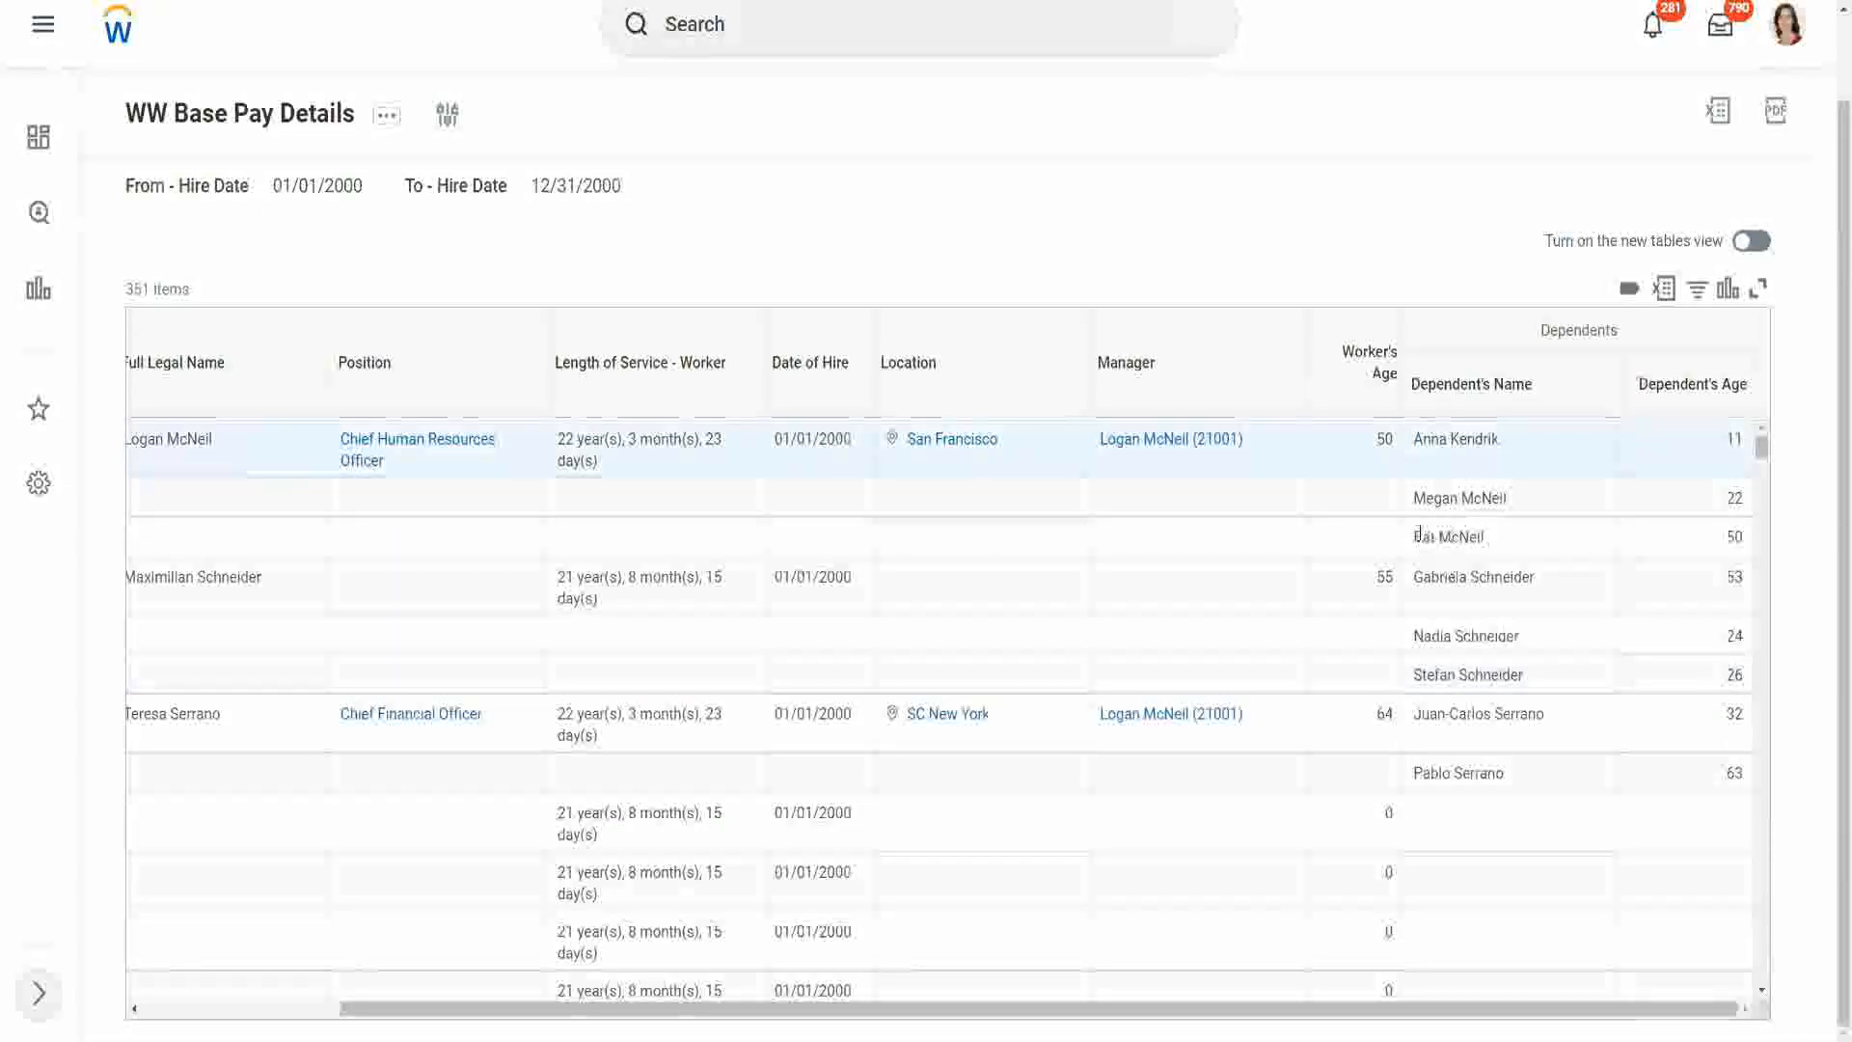
triple_click(1493, 537)
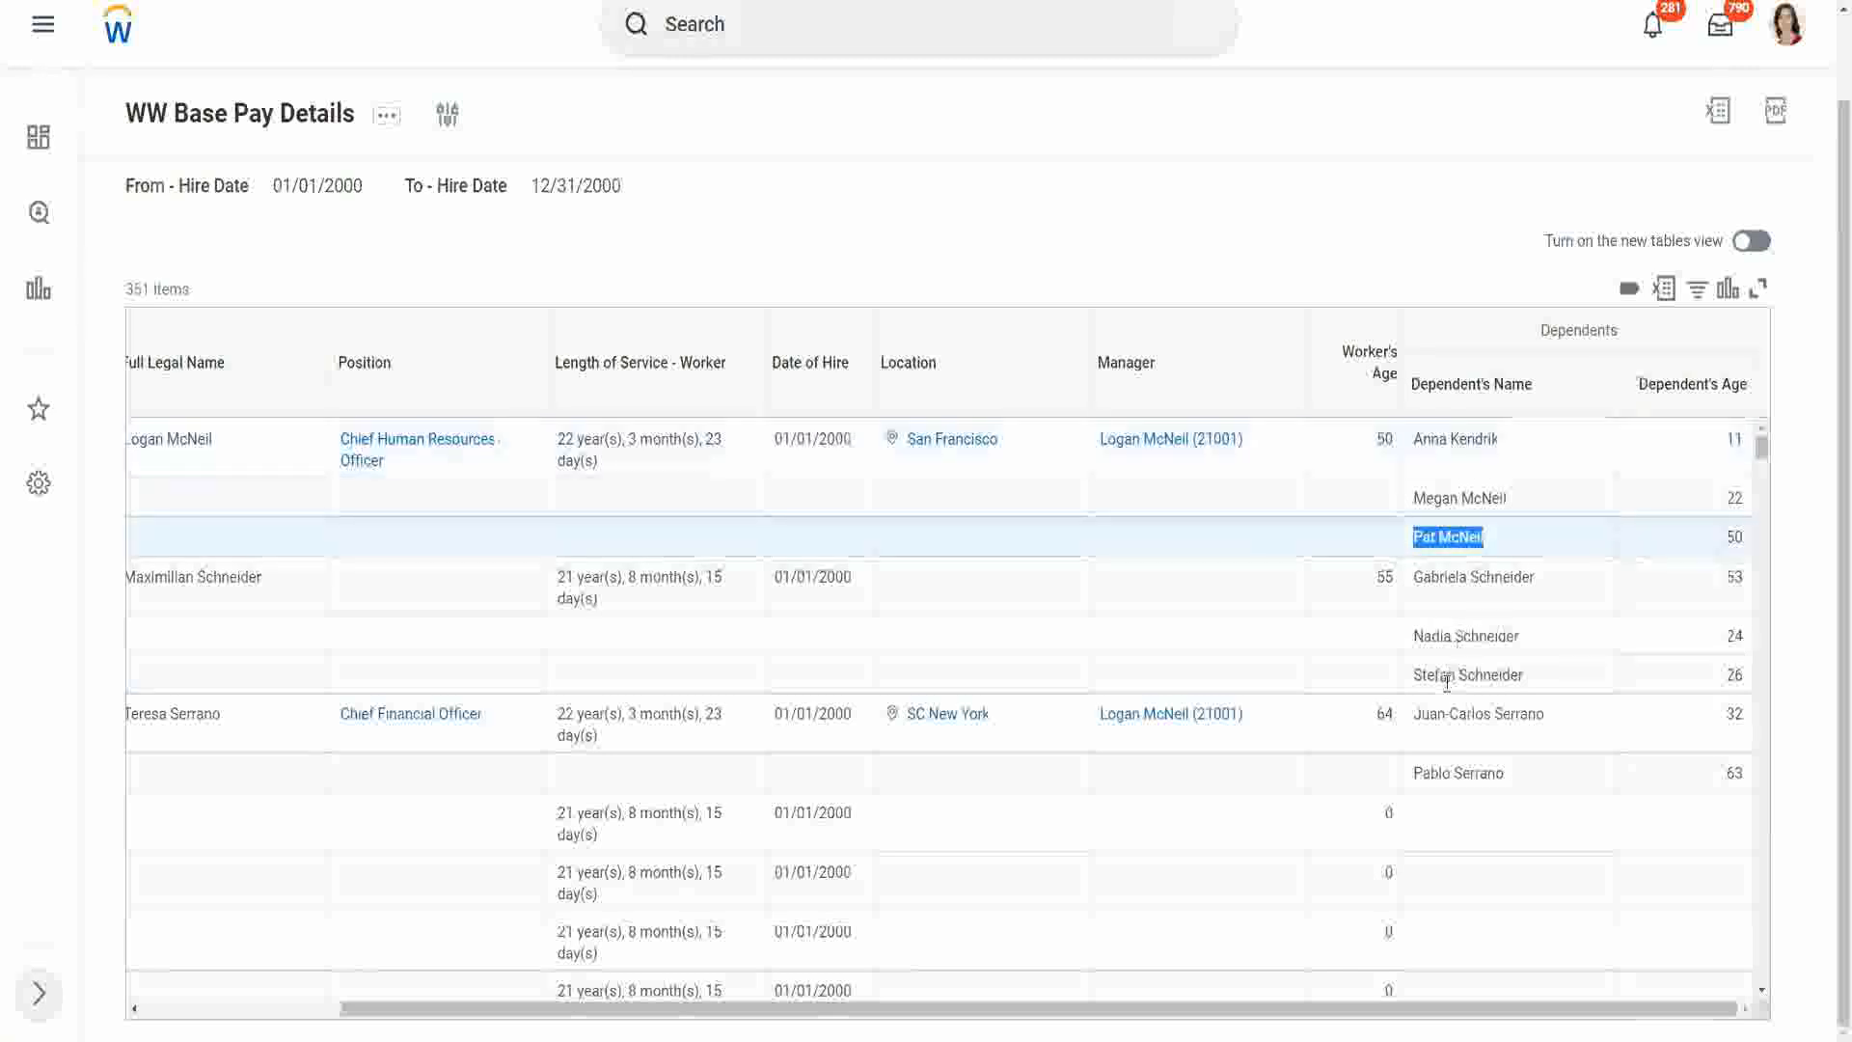
click(1534, 772)
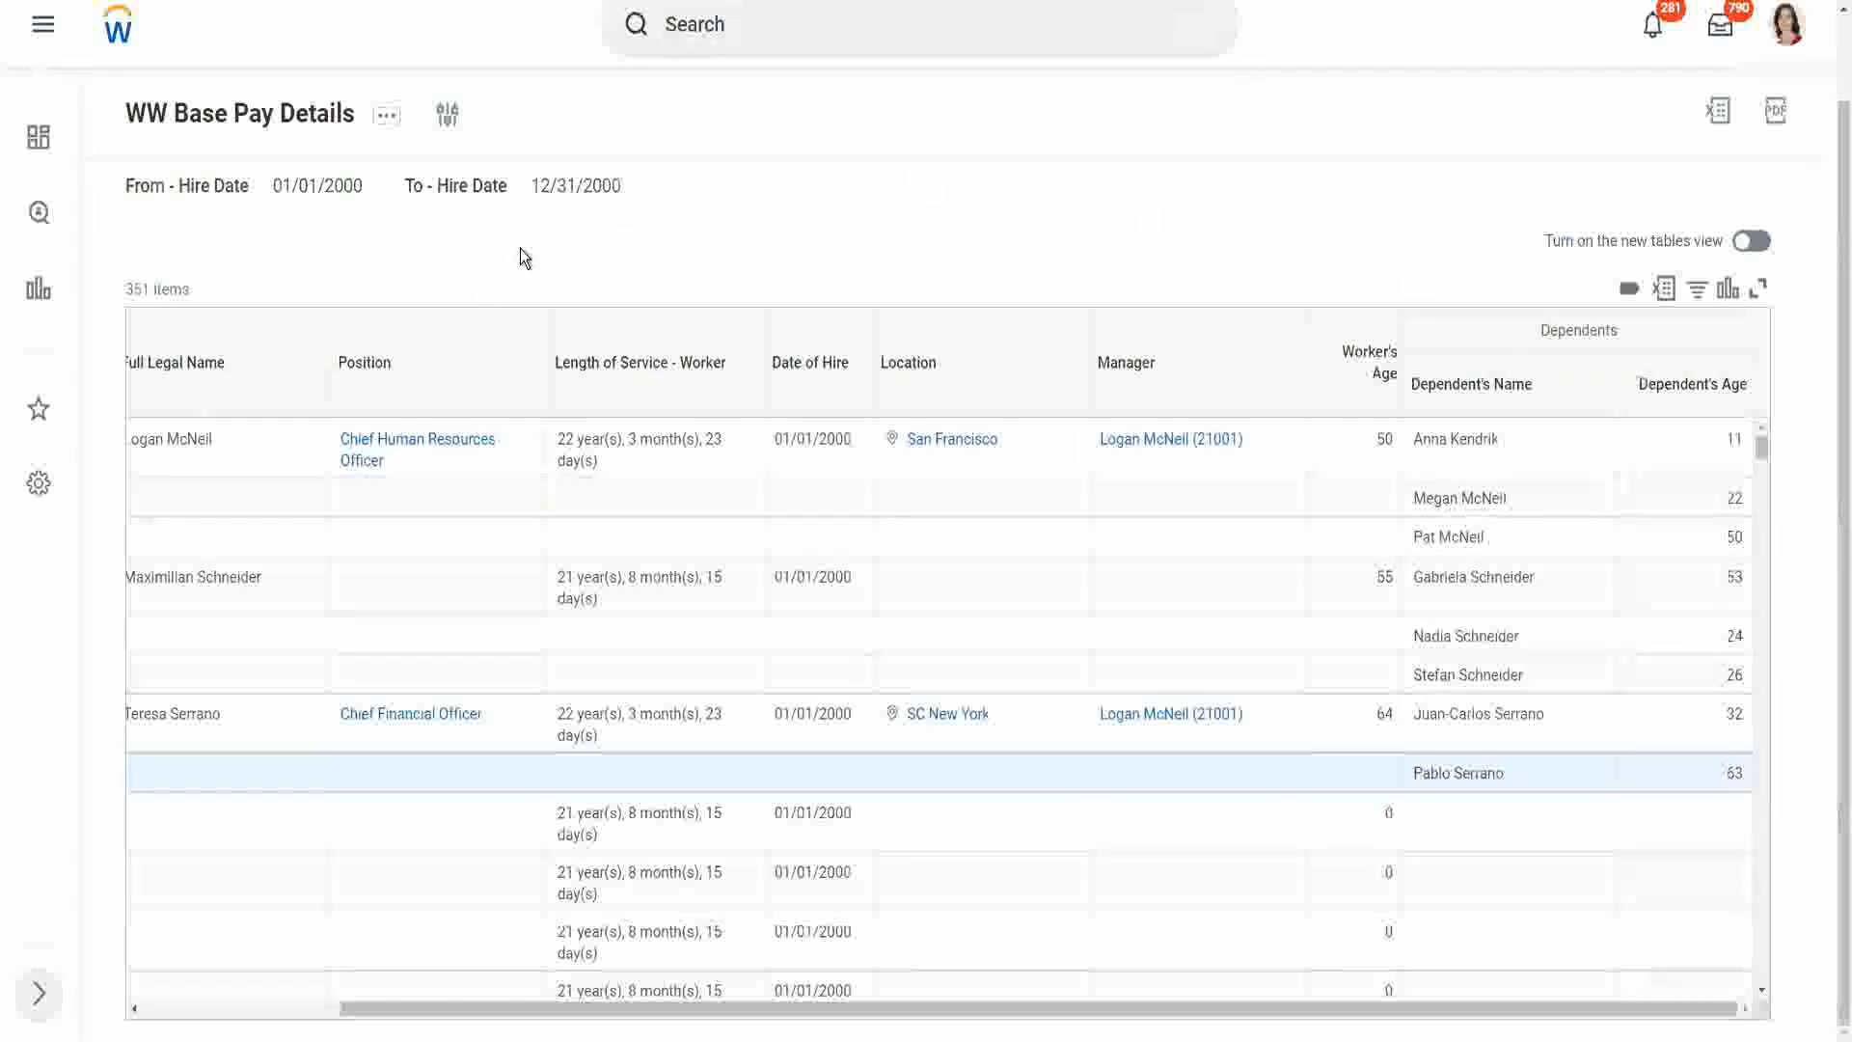
- Duplicate the report's browser tab and open the Create Calculated Field task in the copy
right_click(319, 2)
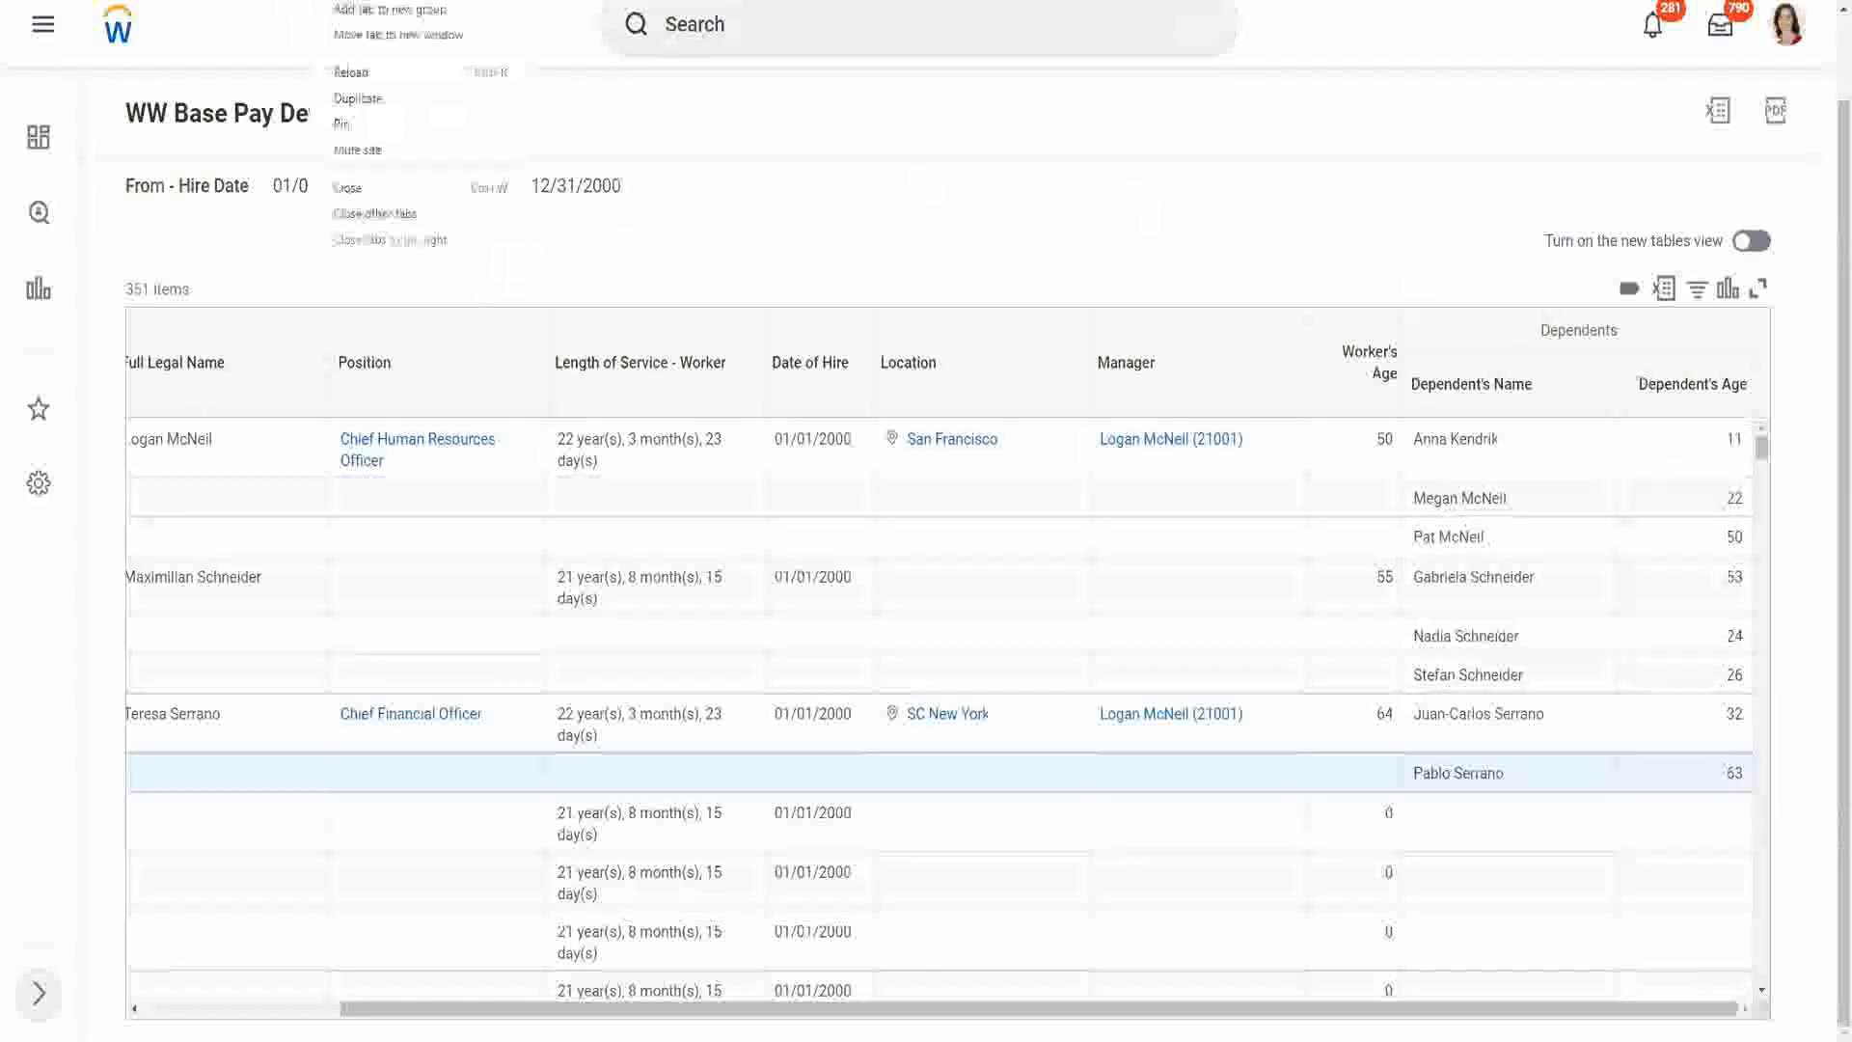
click(379, 98)
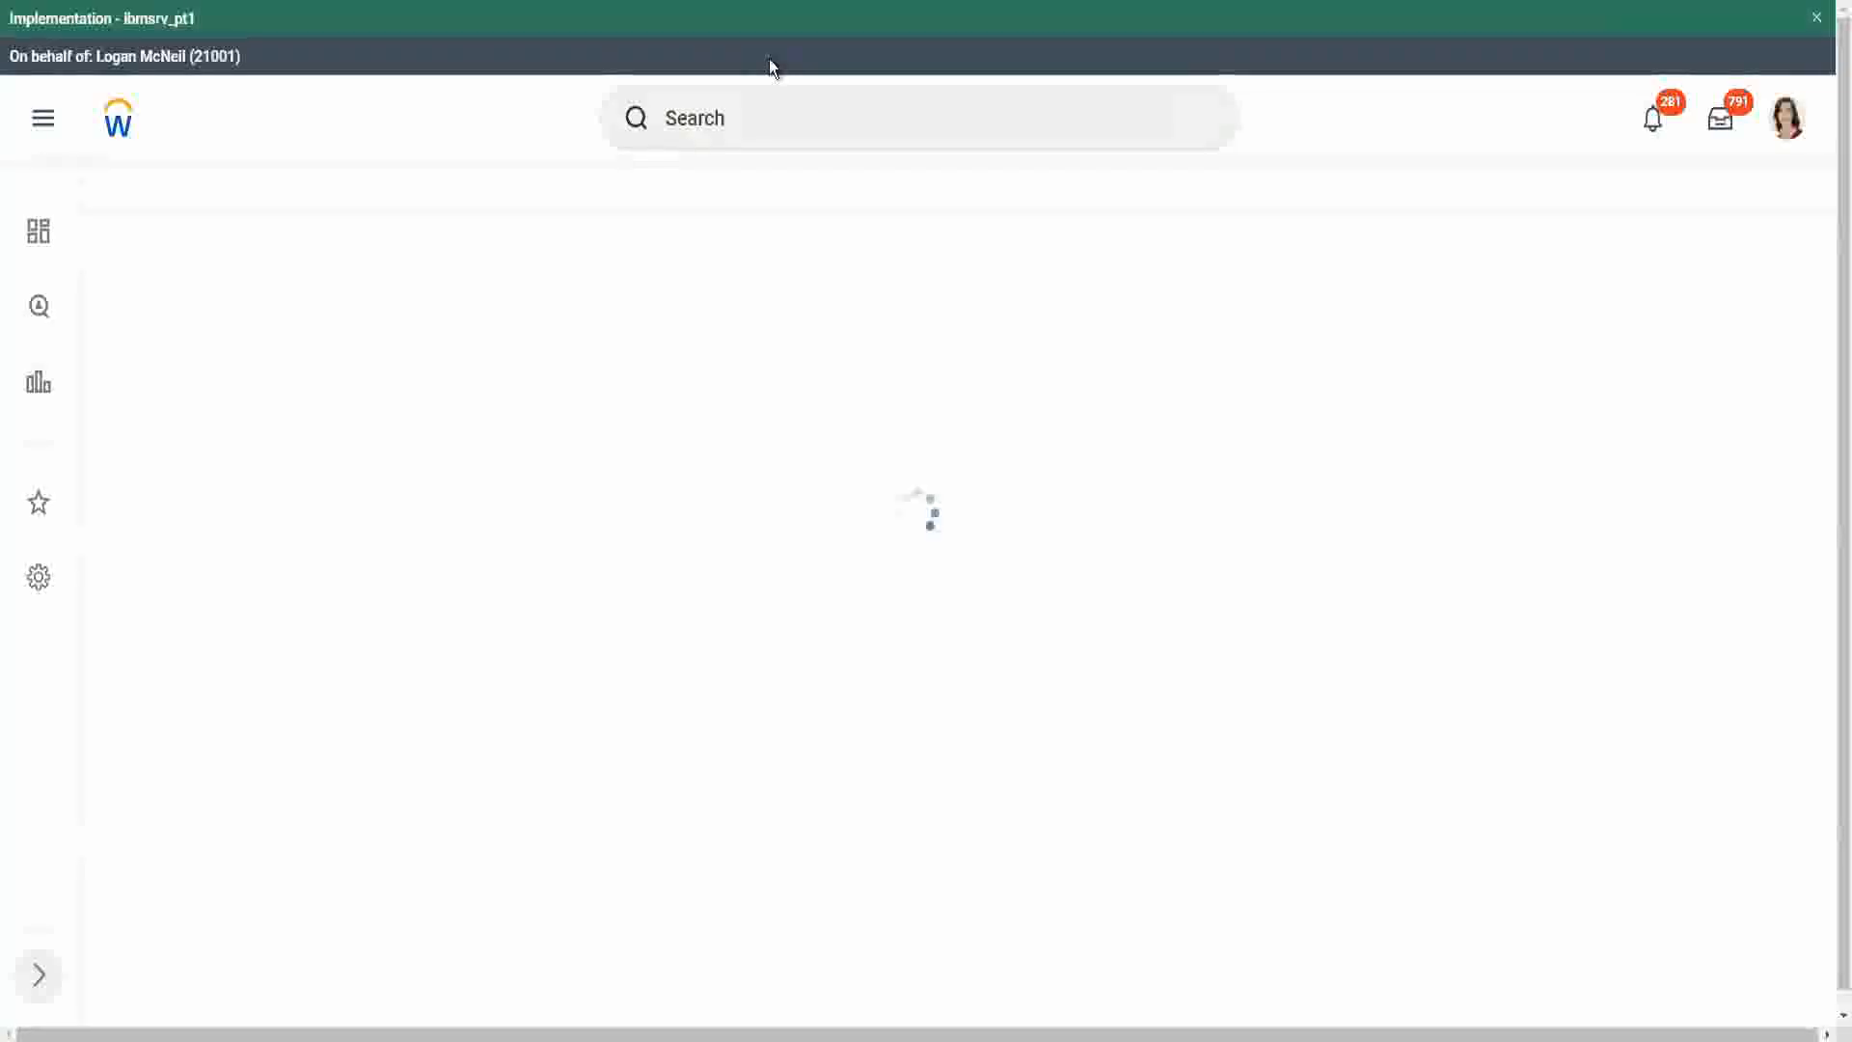
click(771, 120)
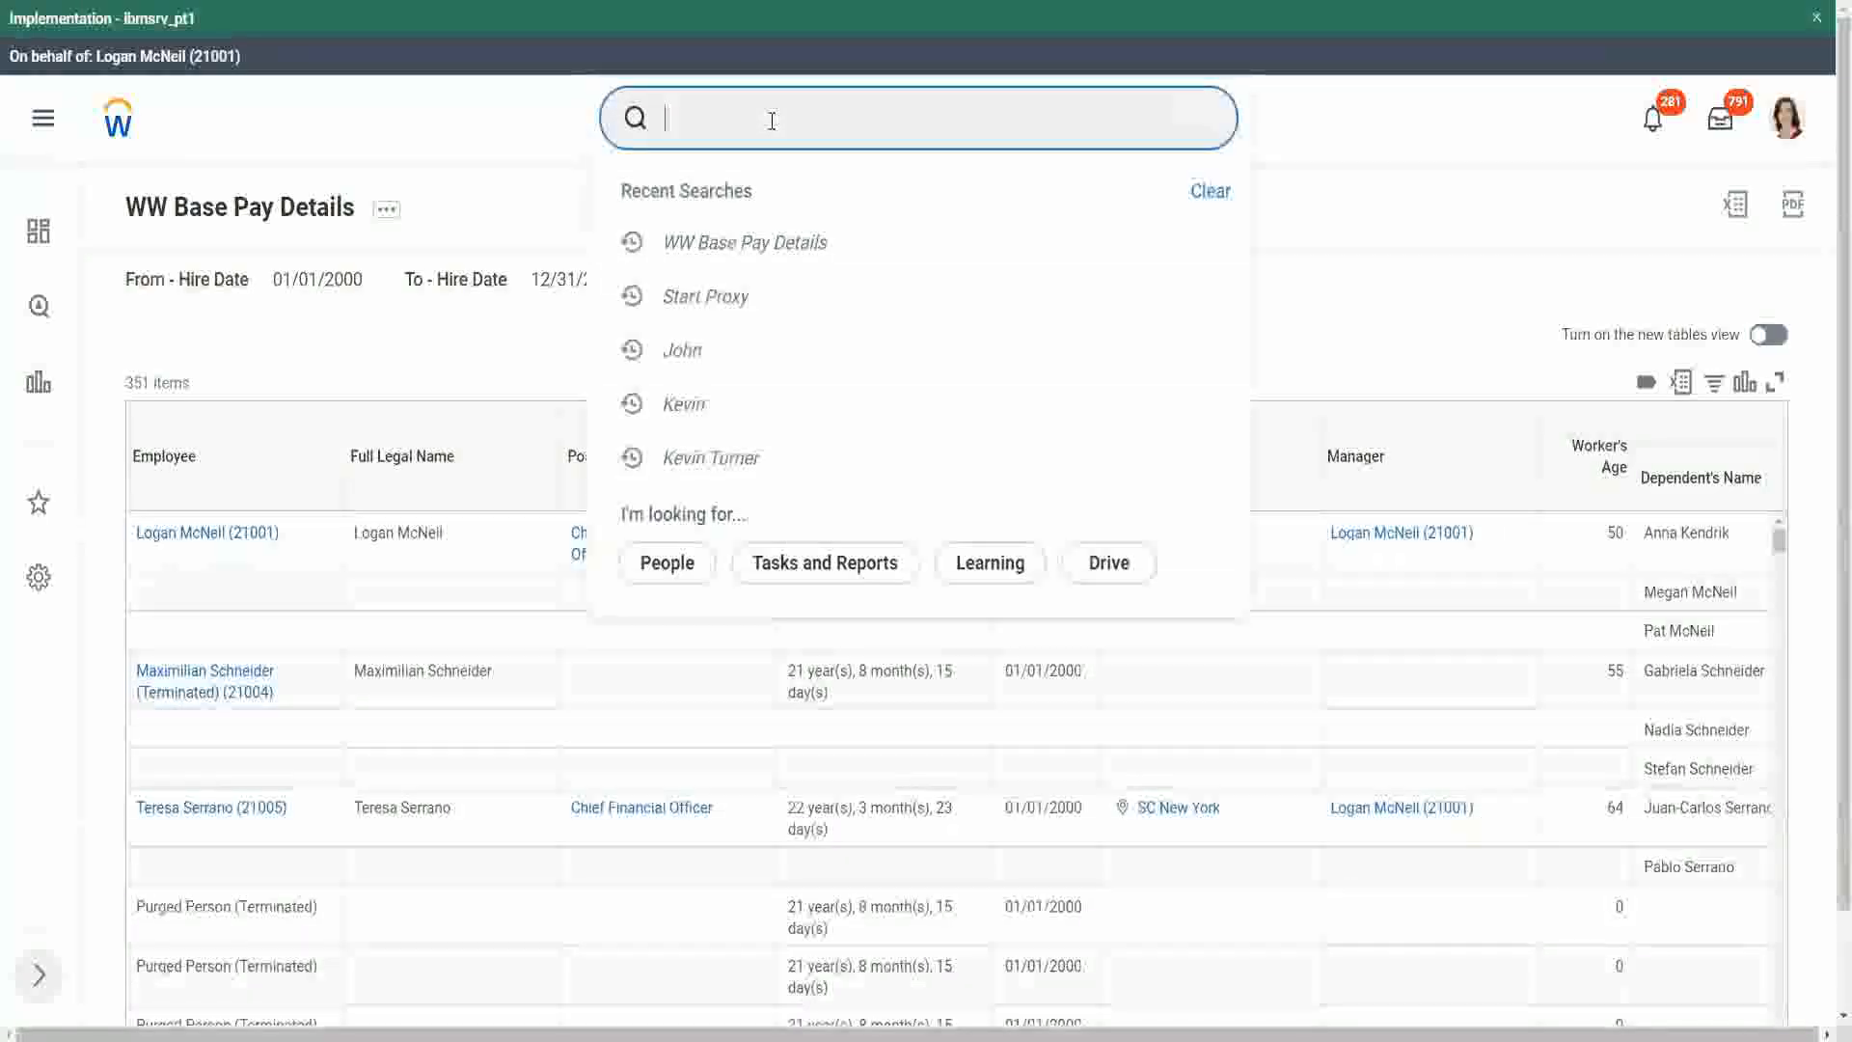
text(create calc )
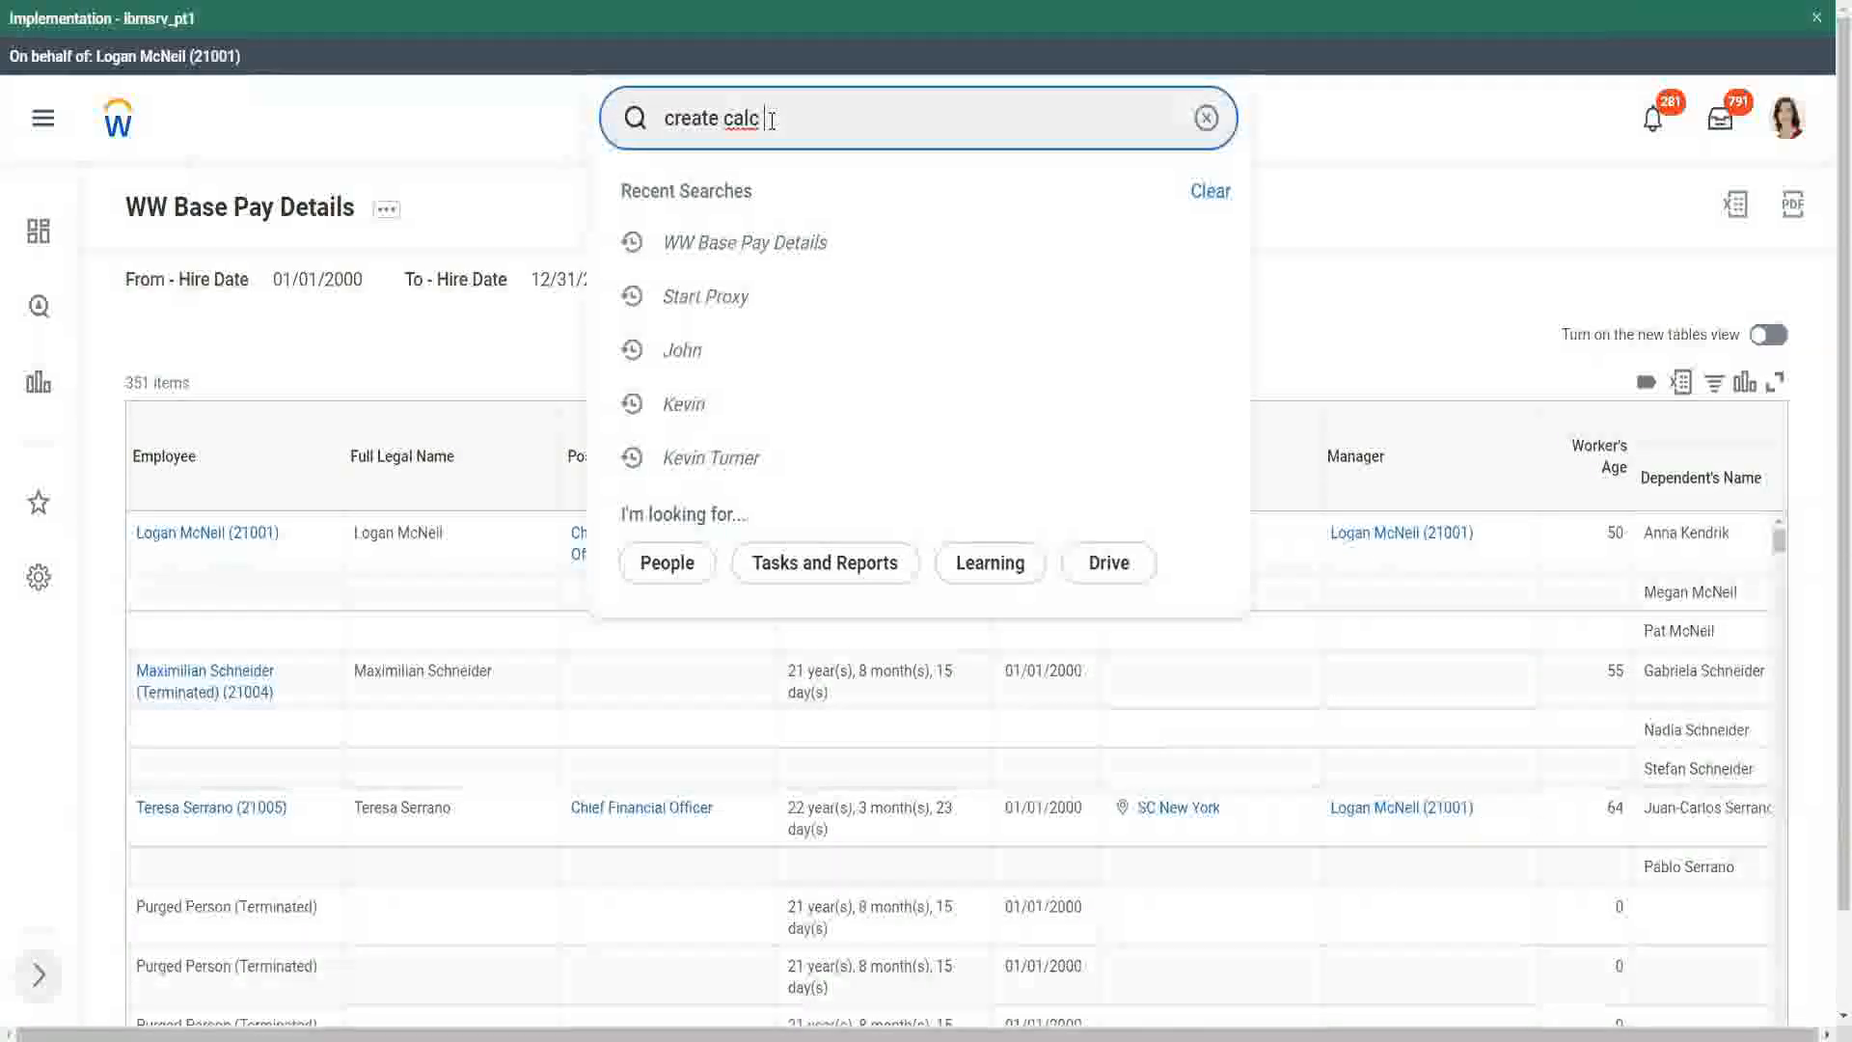
text(field)
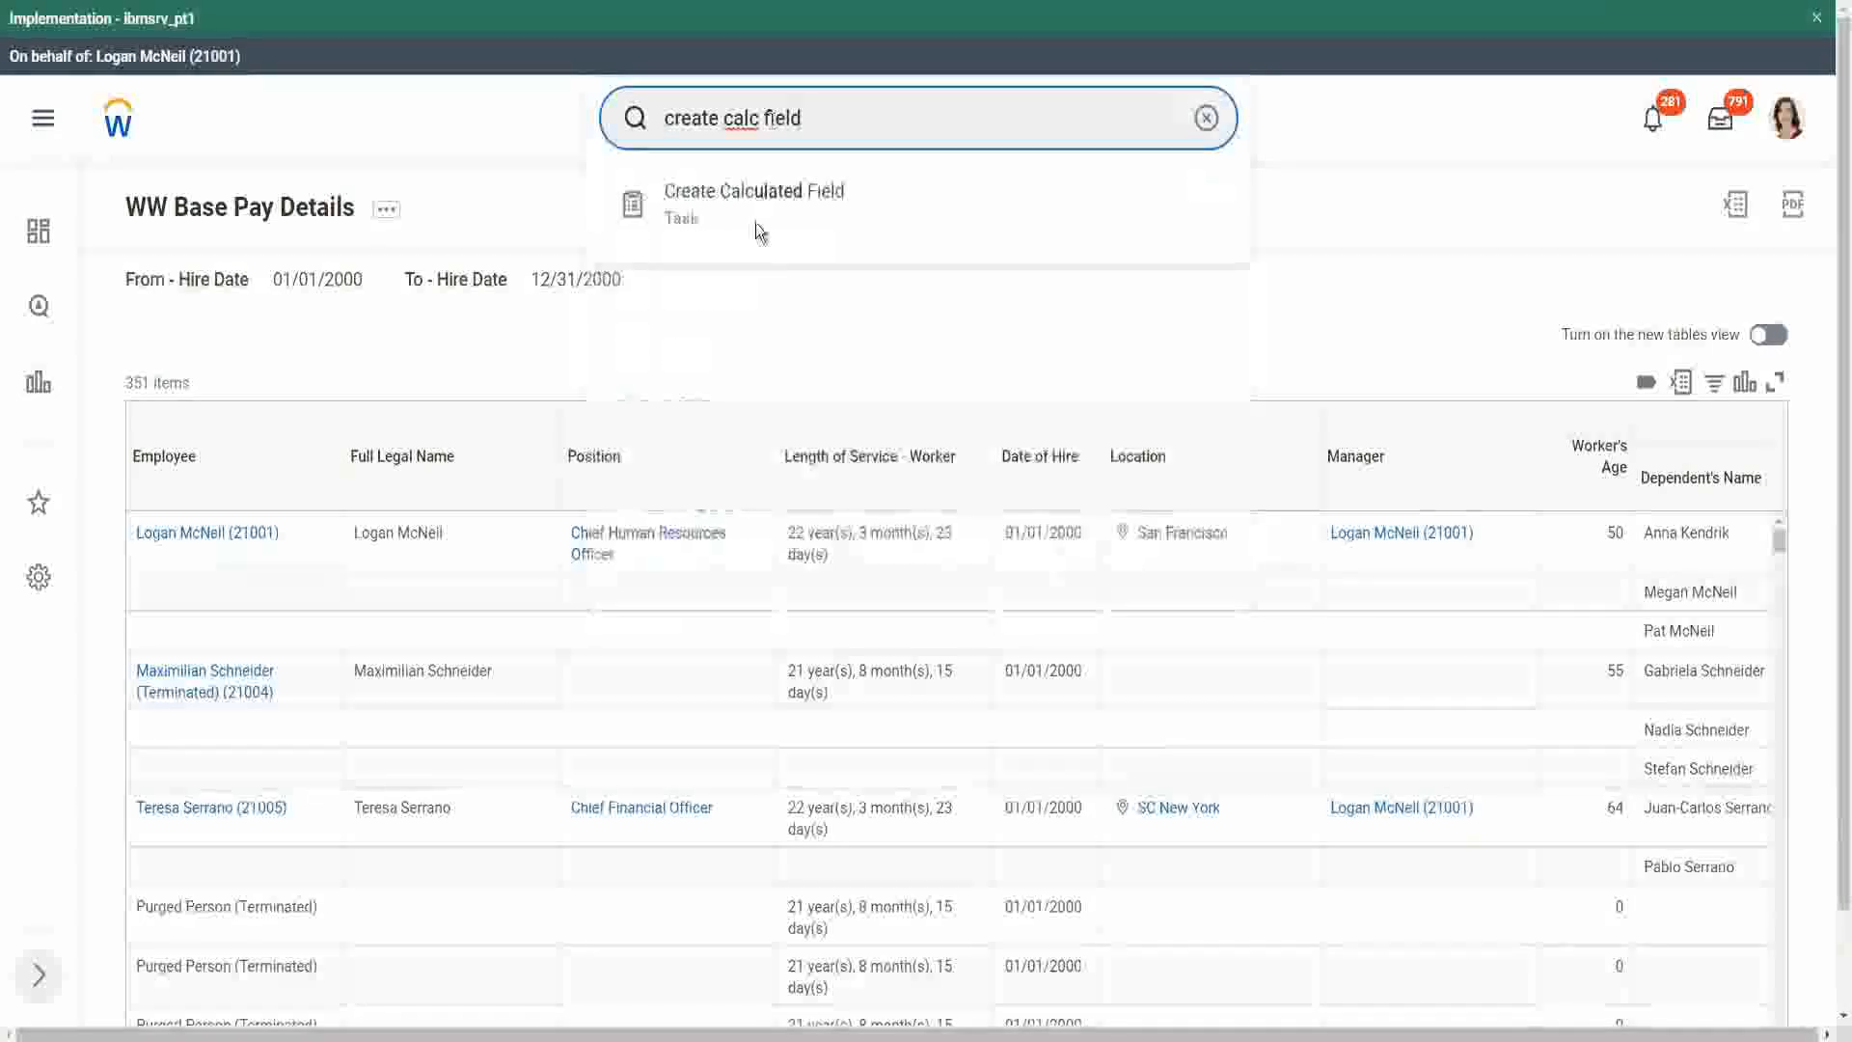
click(757, 205)
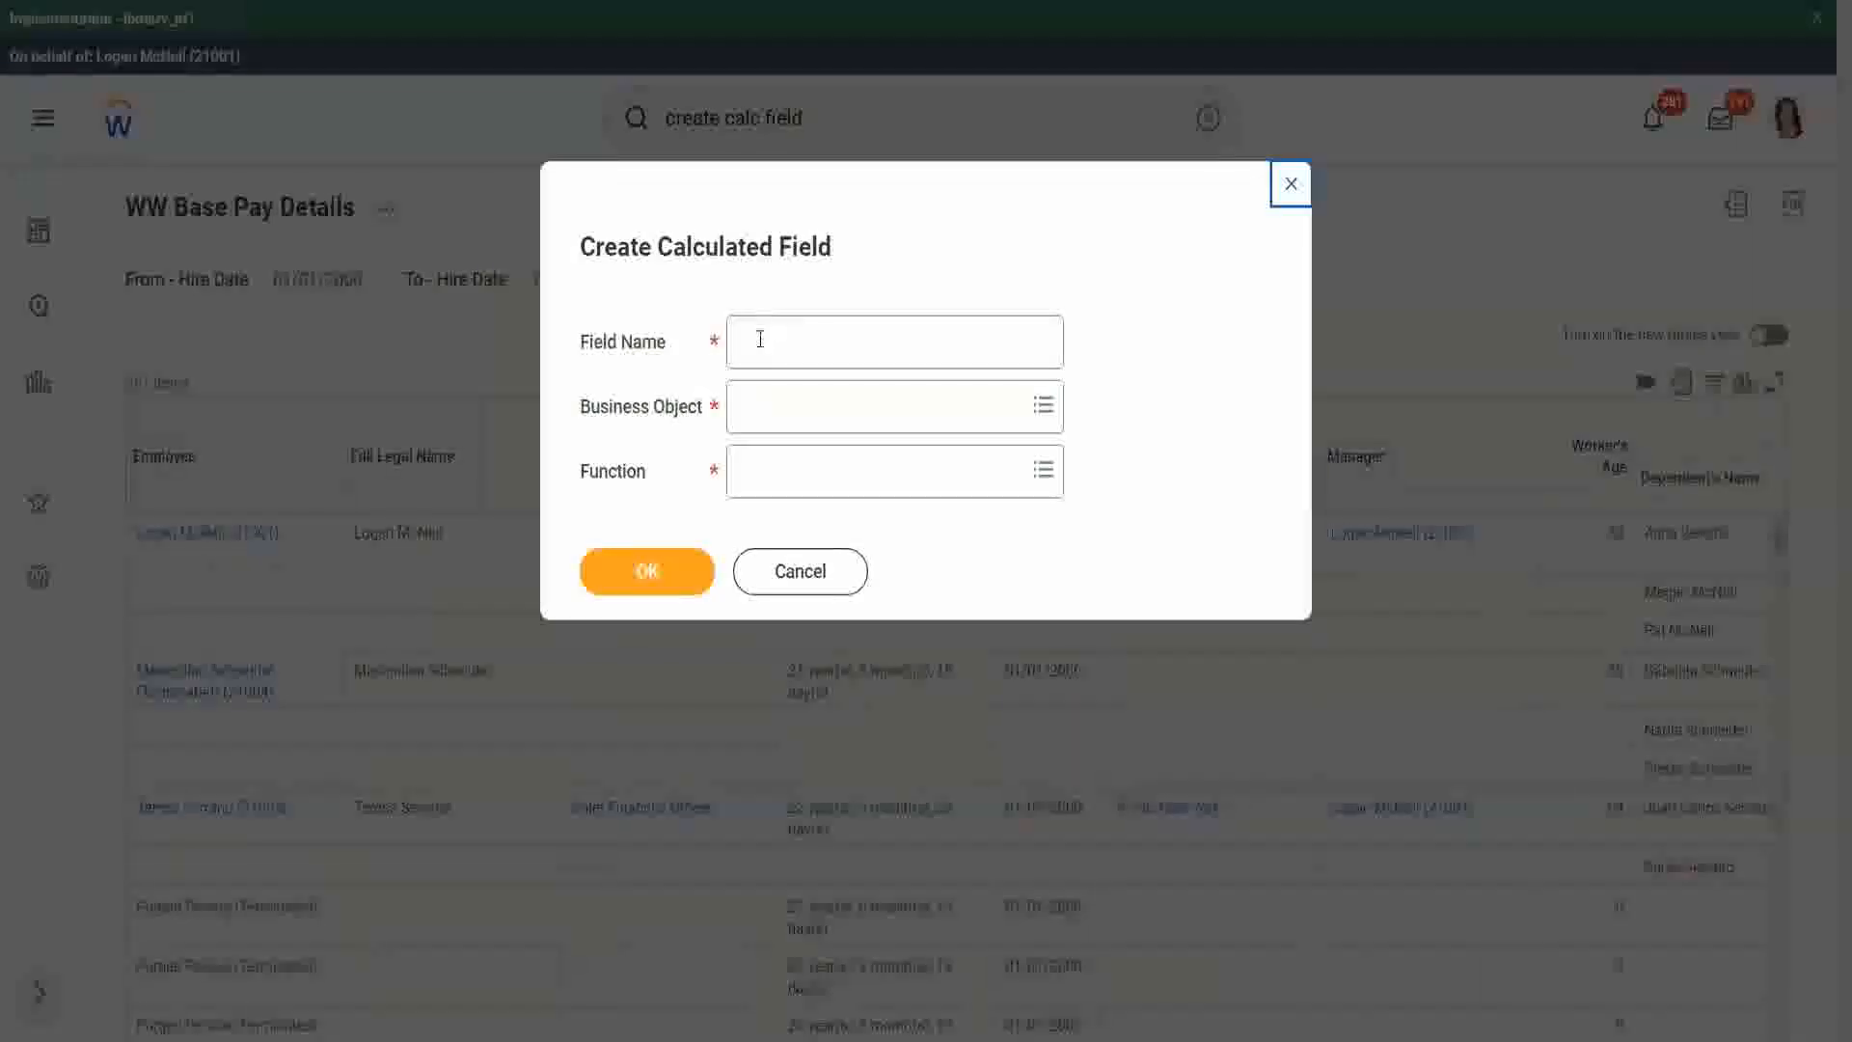
- Create a calculated field named CF-WW-ESI-Eldest Dependent on the Worker business object with the Extract Single Instance function
click(761, 339)
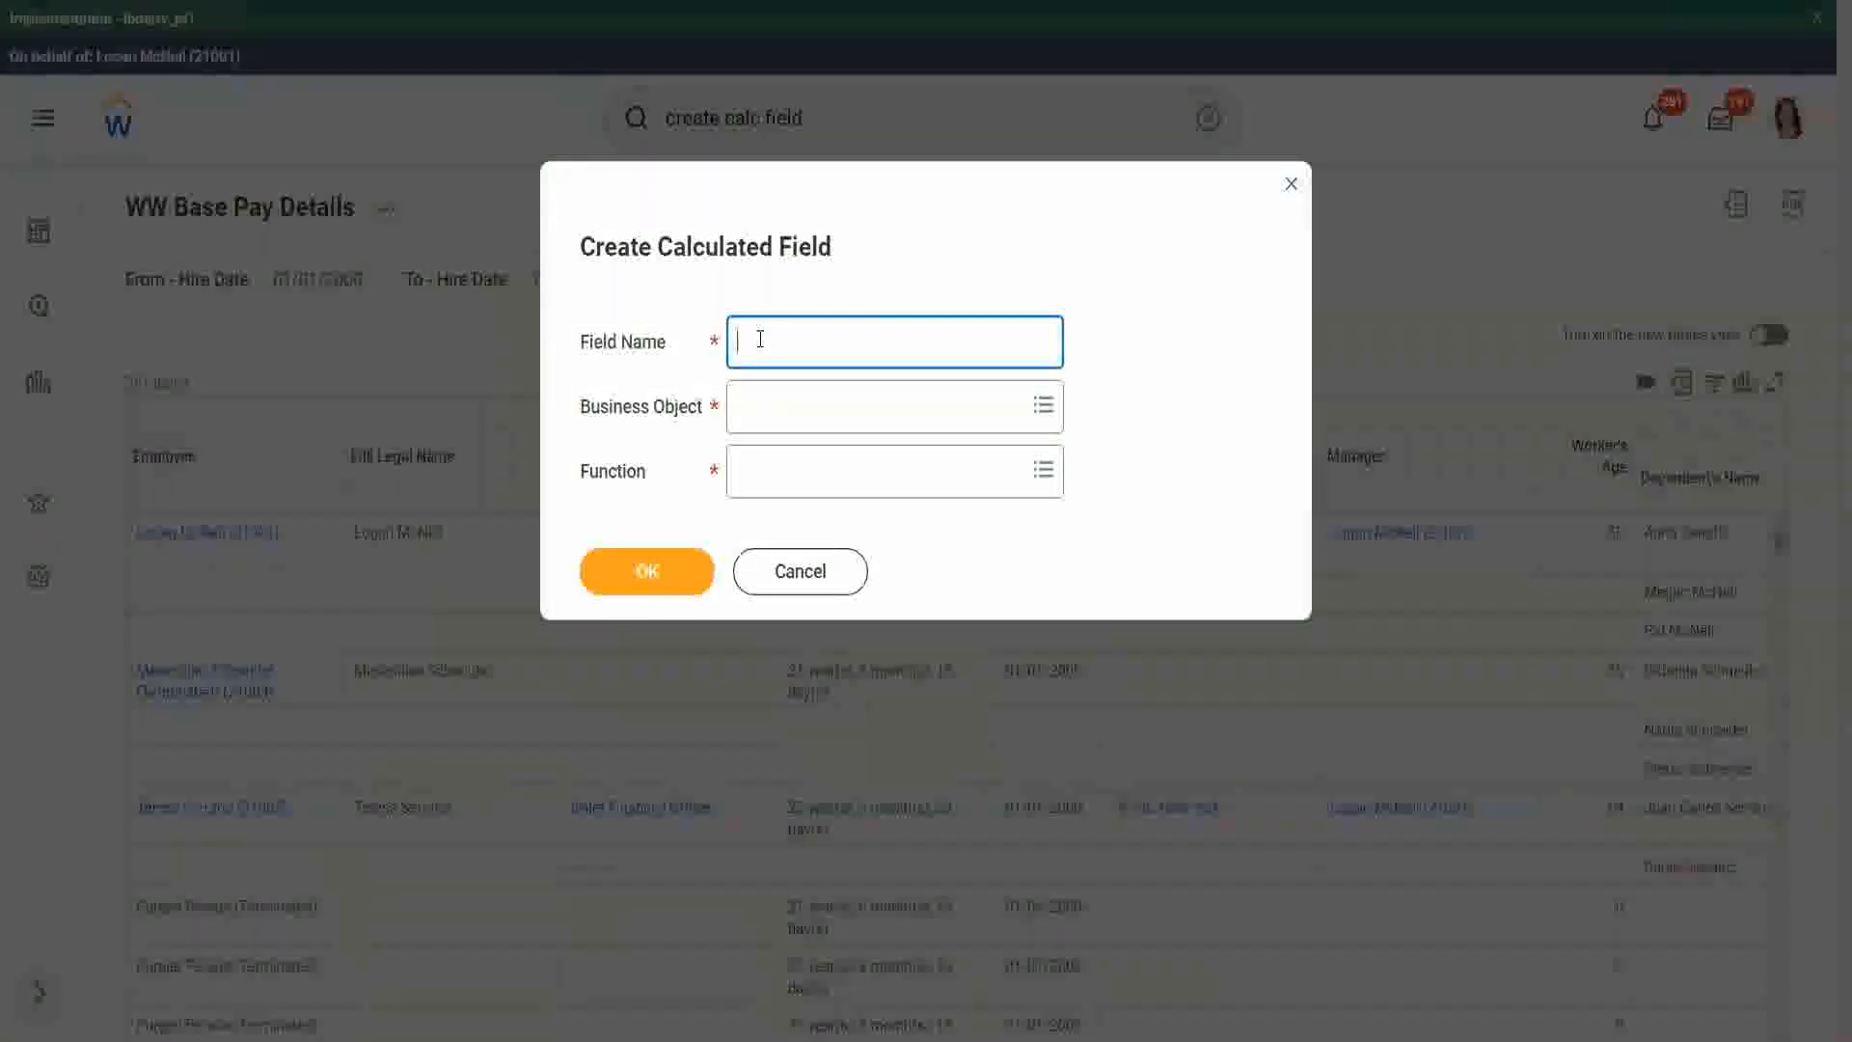
text(CF- WW)
text(Eldest Dependent)
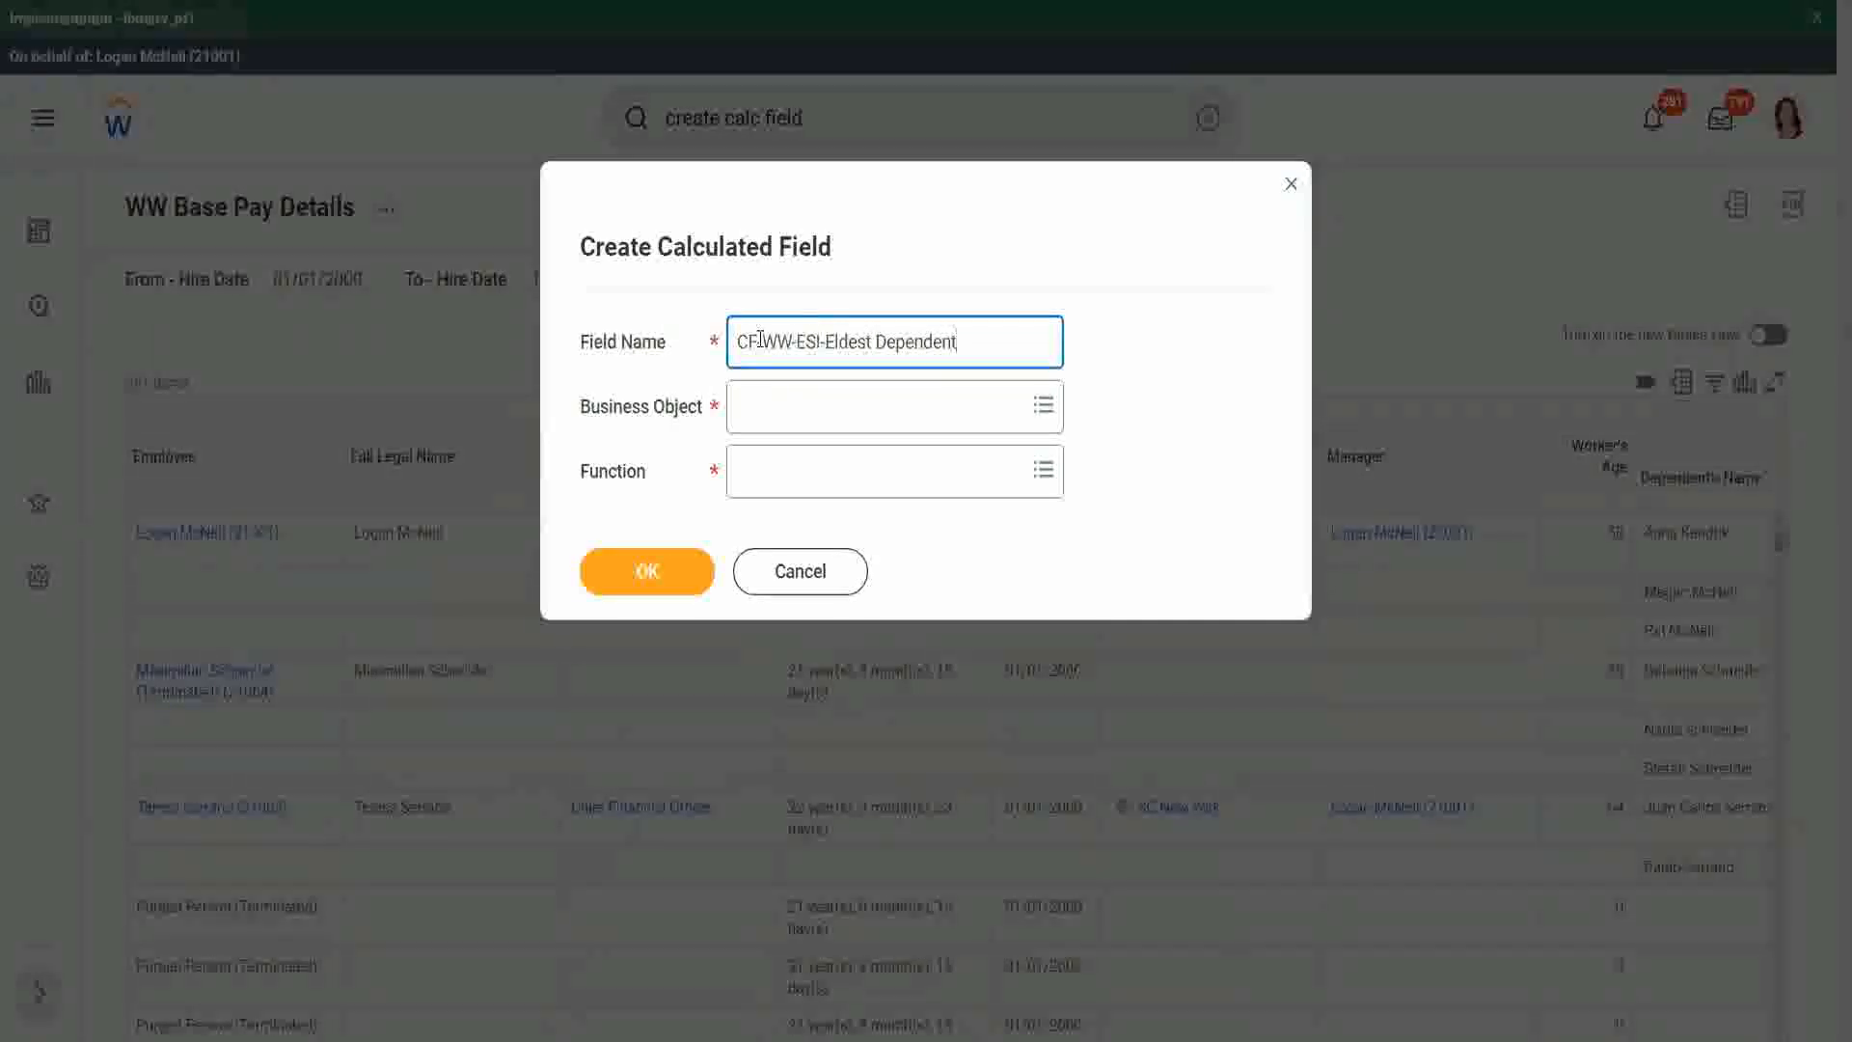
click(784, 411)
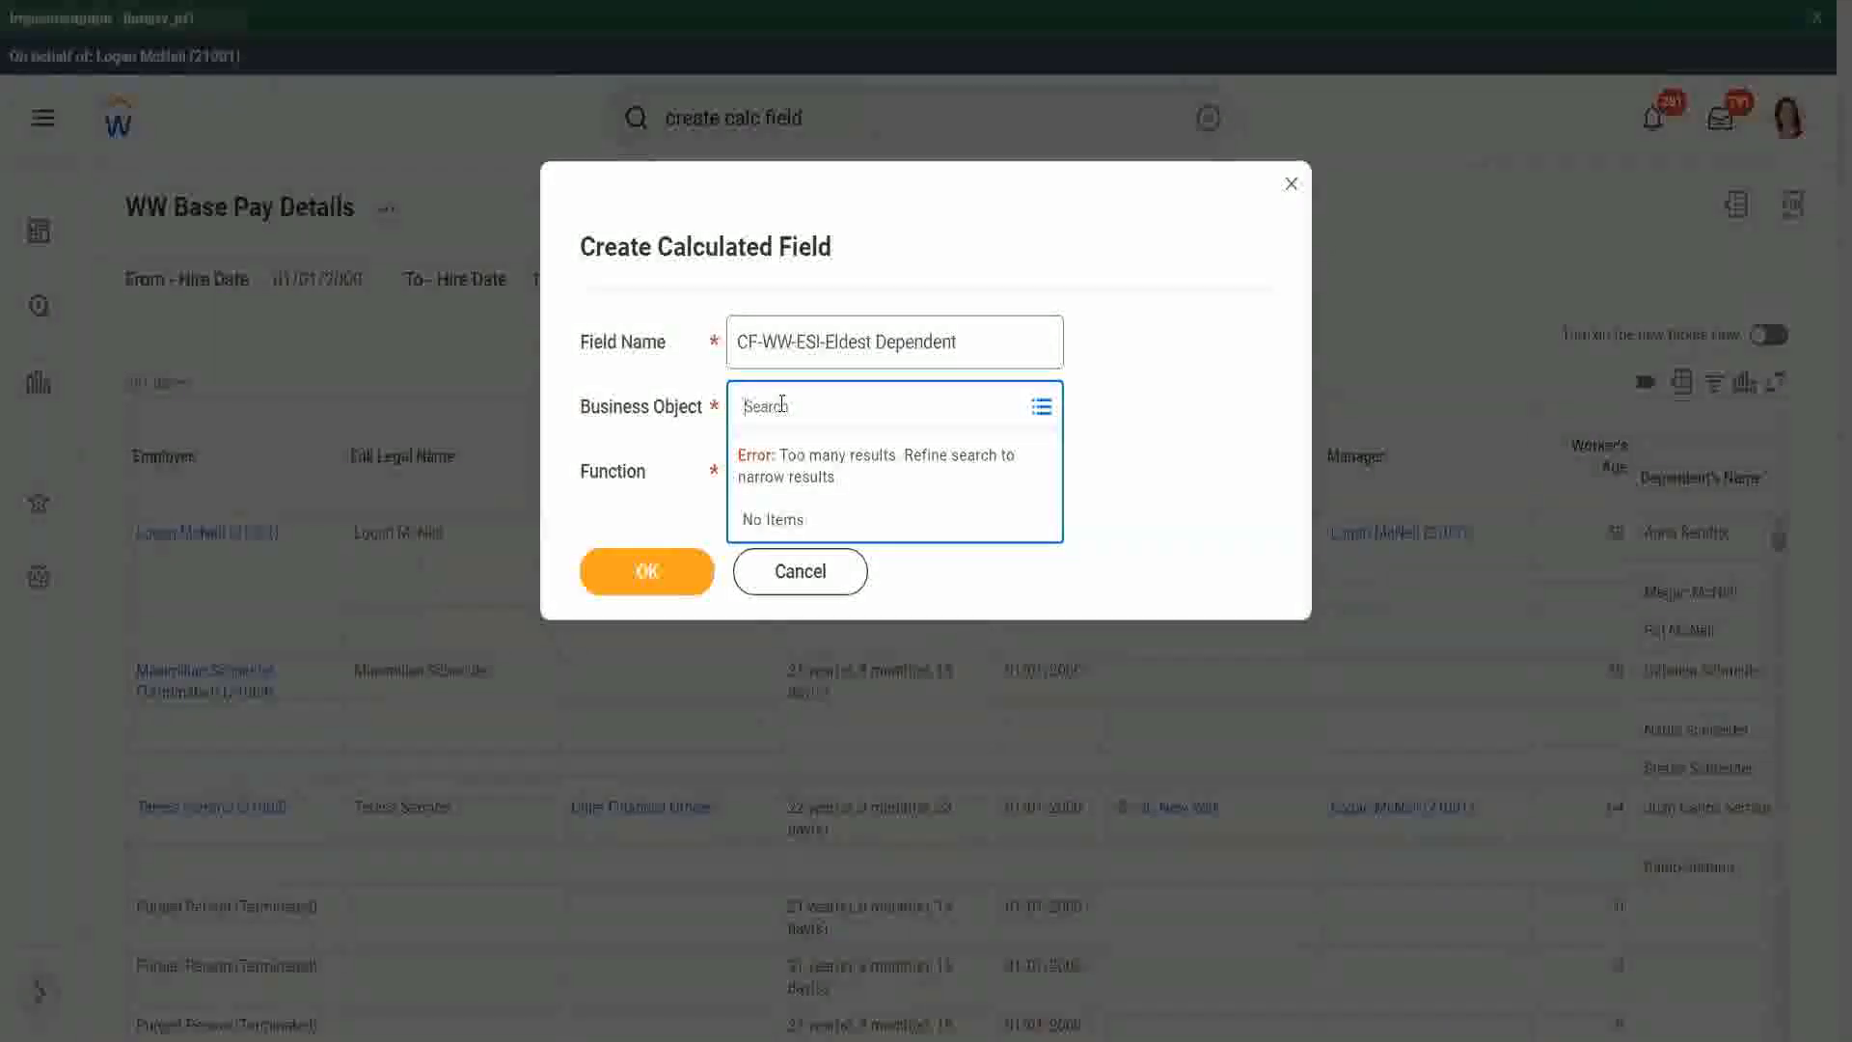
text(worker)
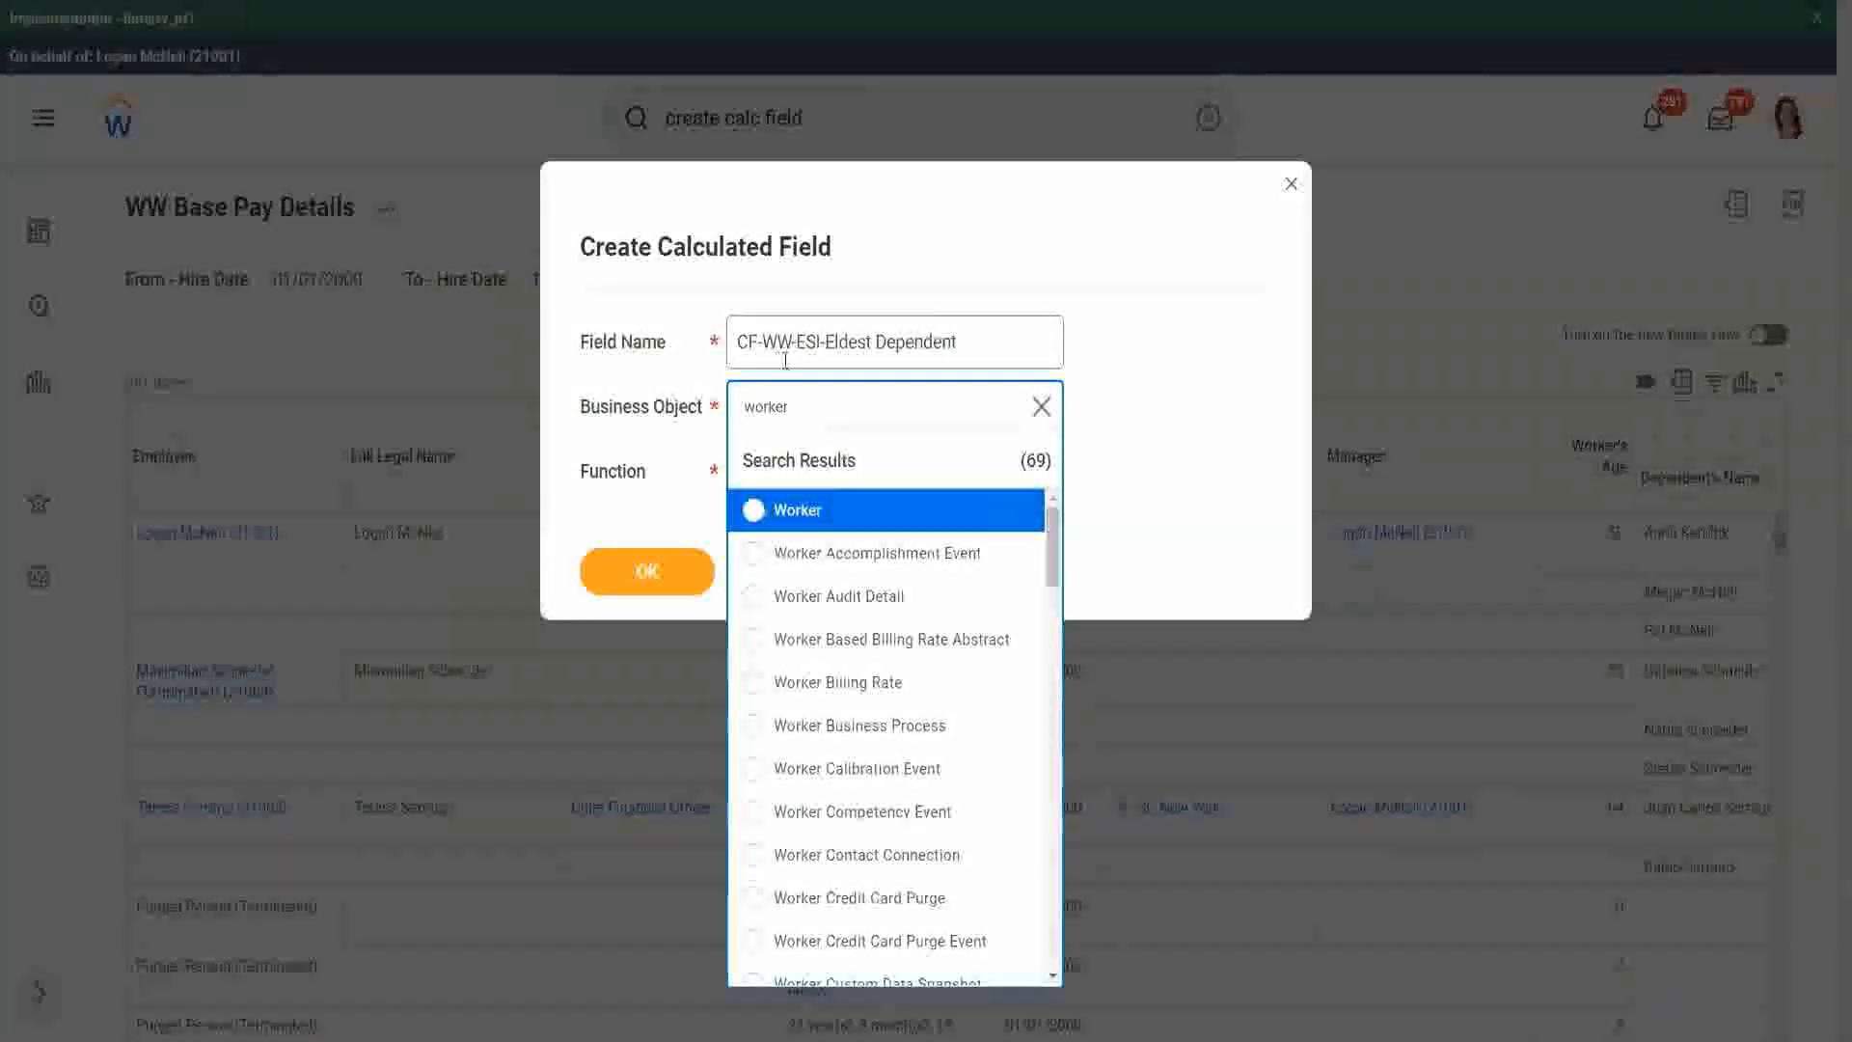
click(872, 522)
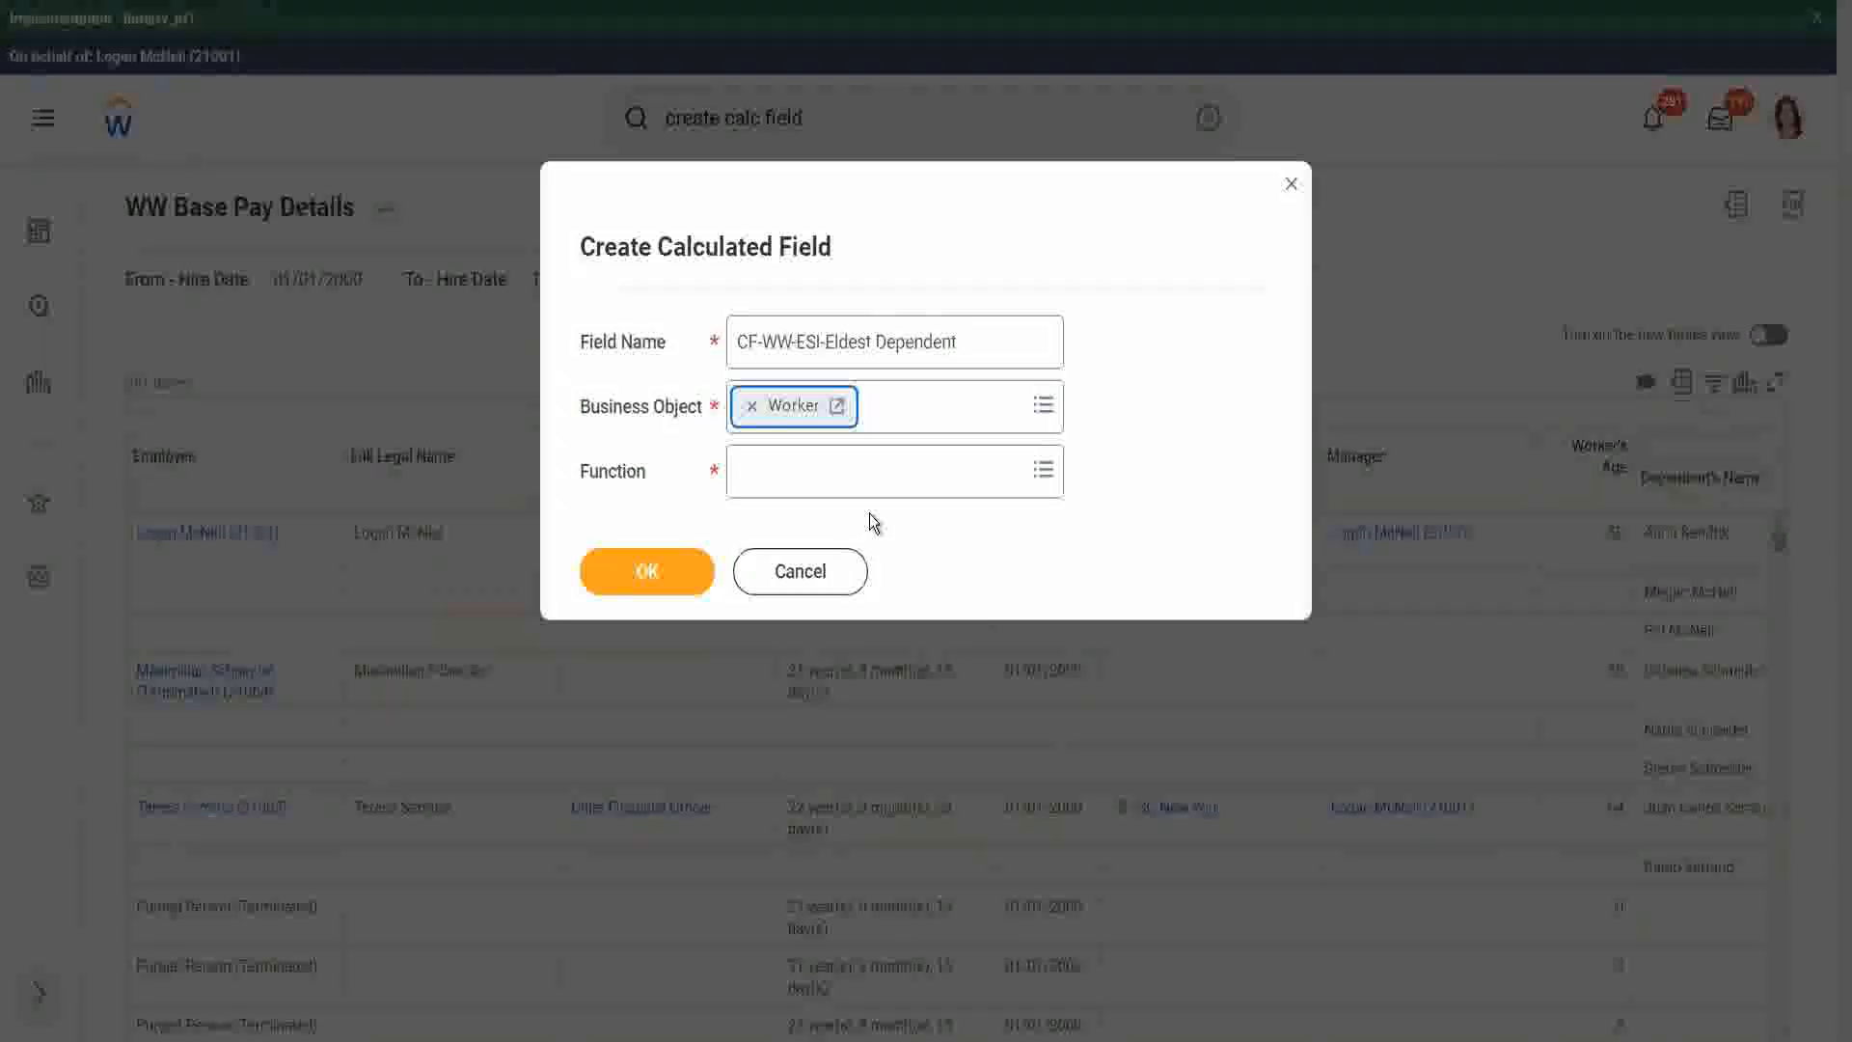
click(788, 482)
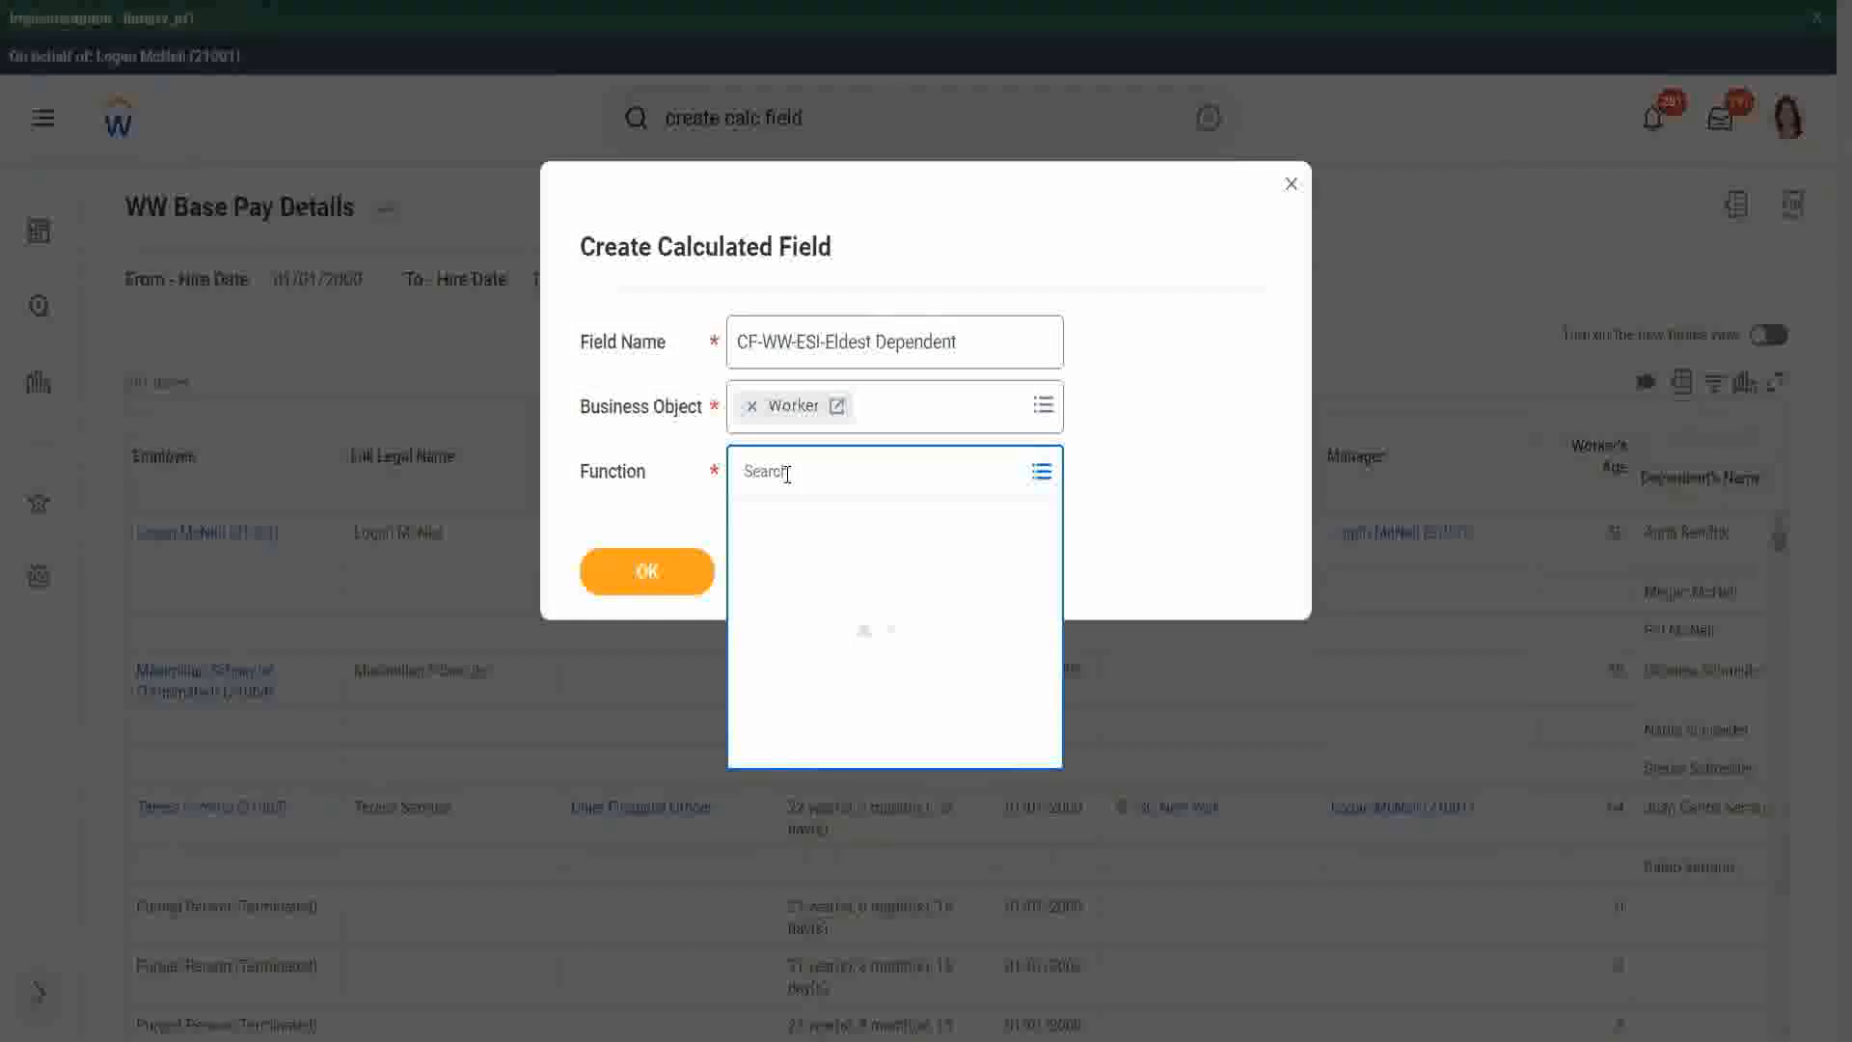
text(esi)
key(Return)
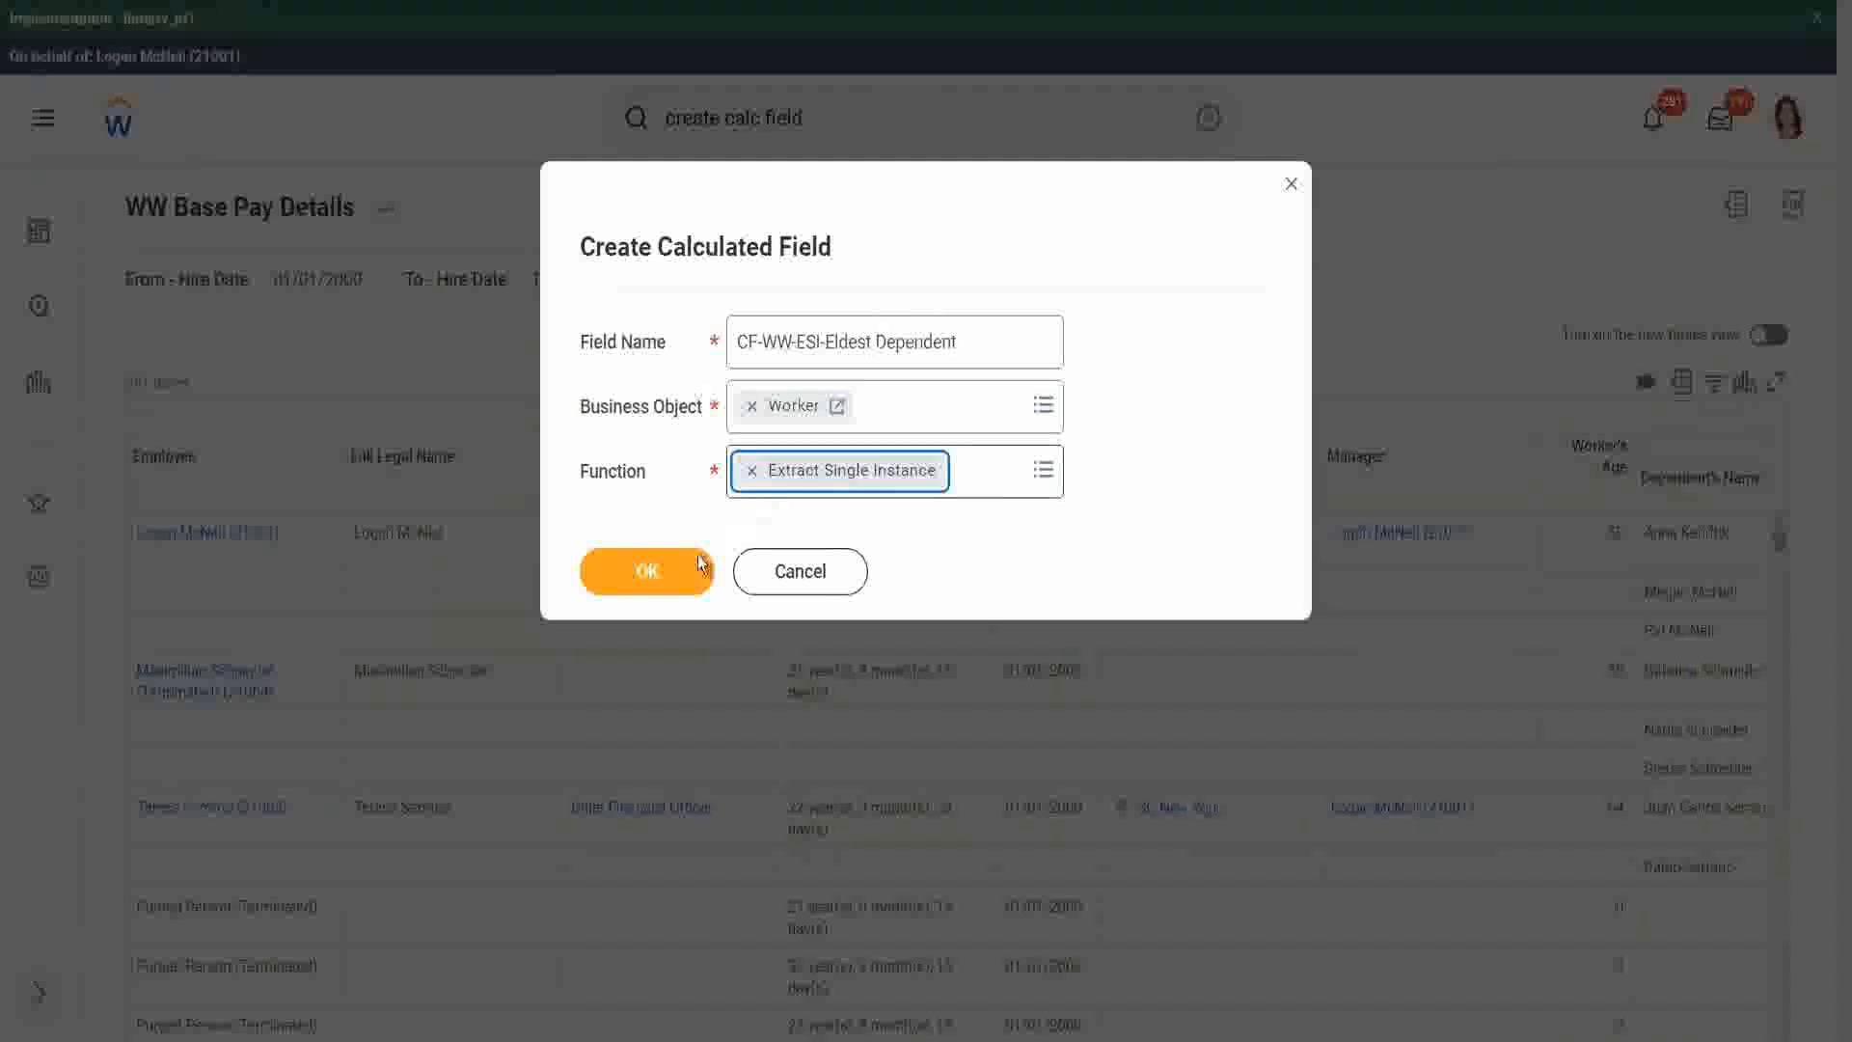
click(646, 570)
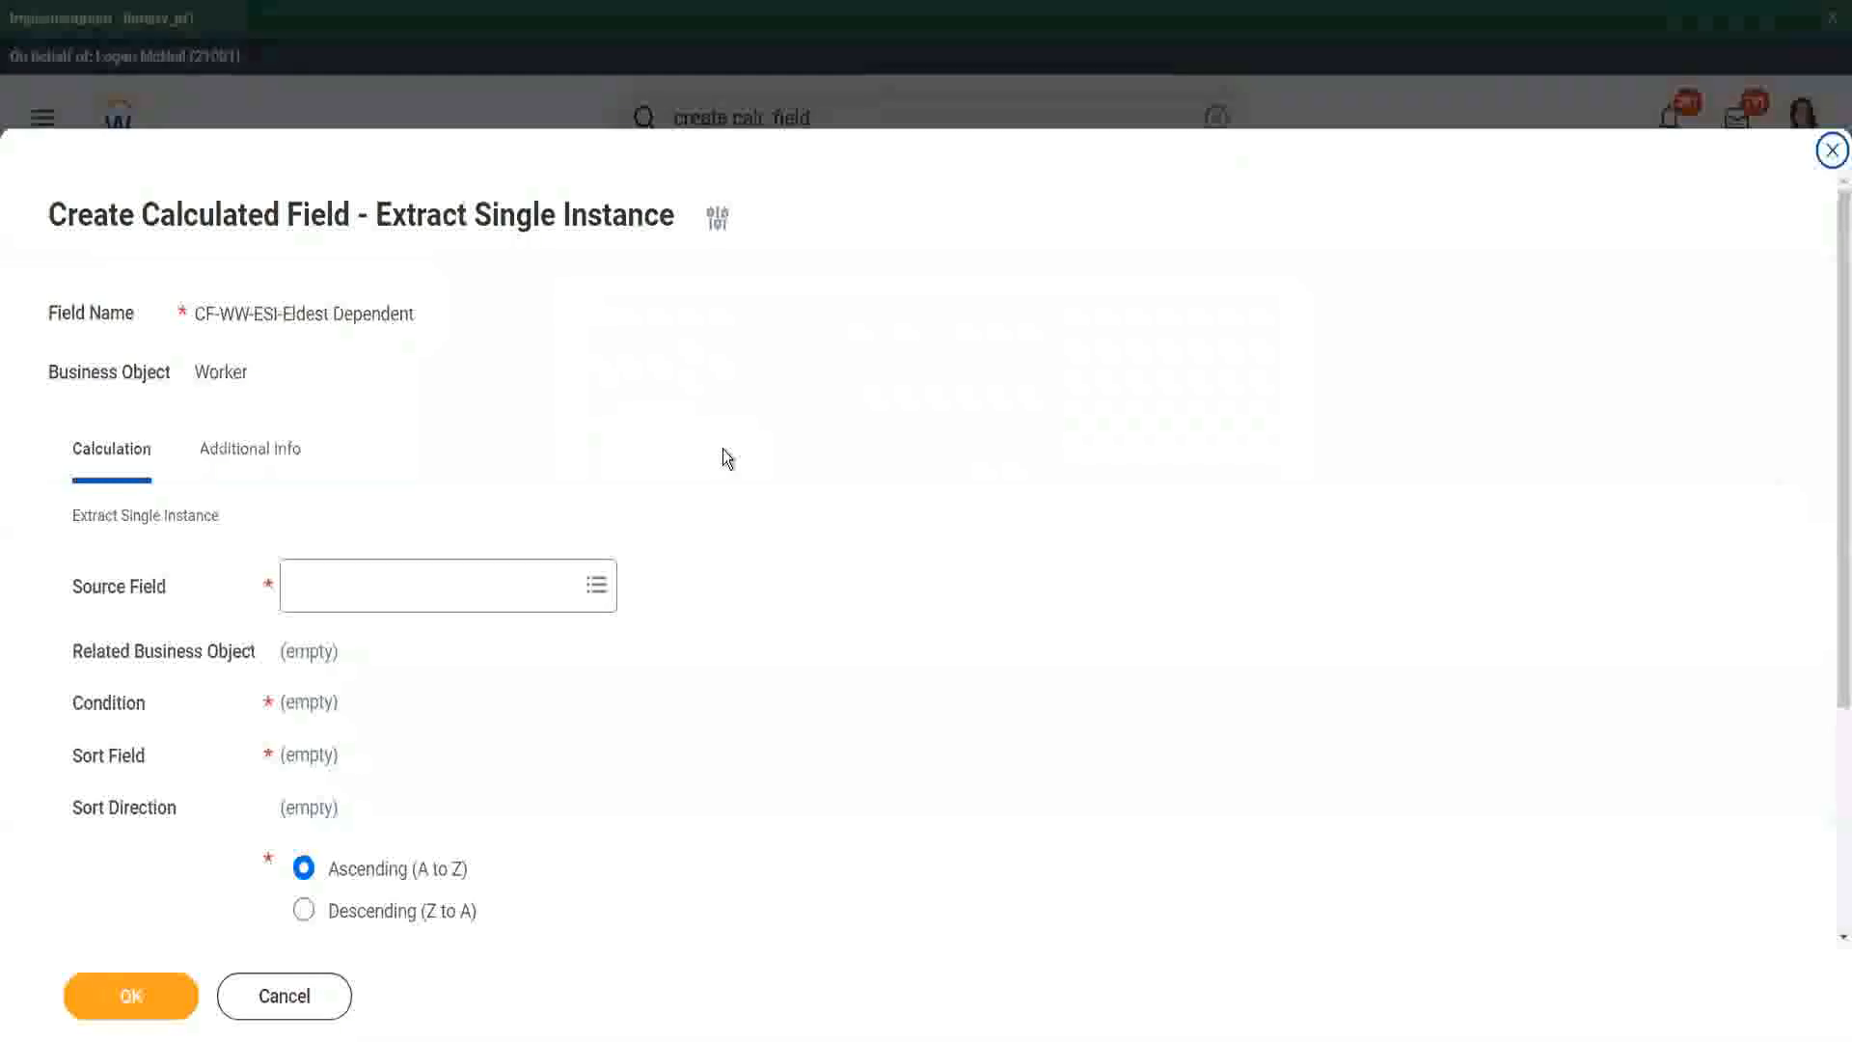
- Set the calculated field's source field to Dependents and check its related business object
scroll(722, 452, down, 3)
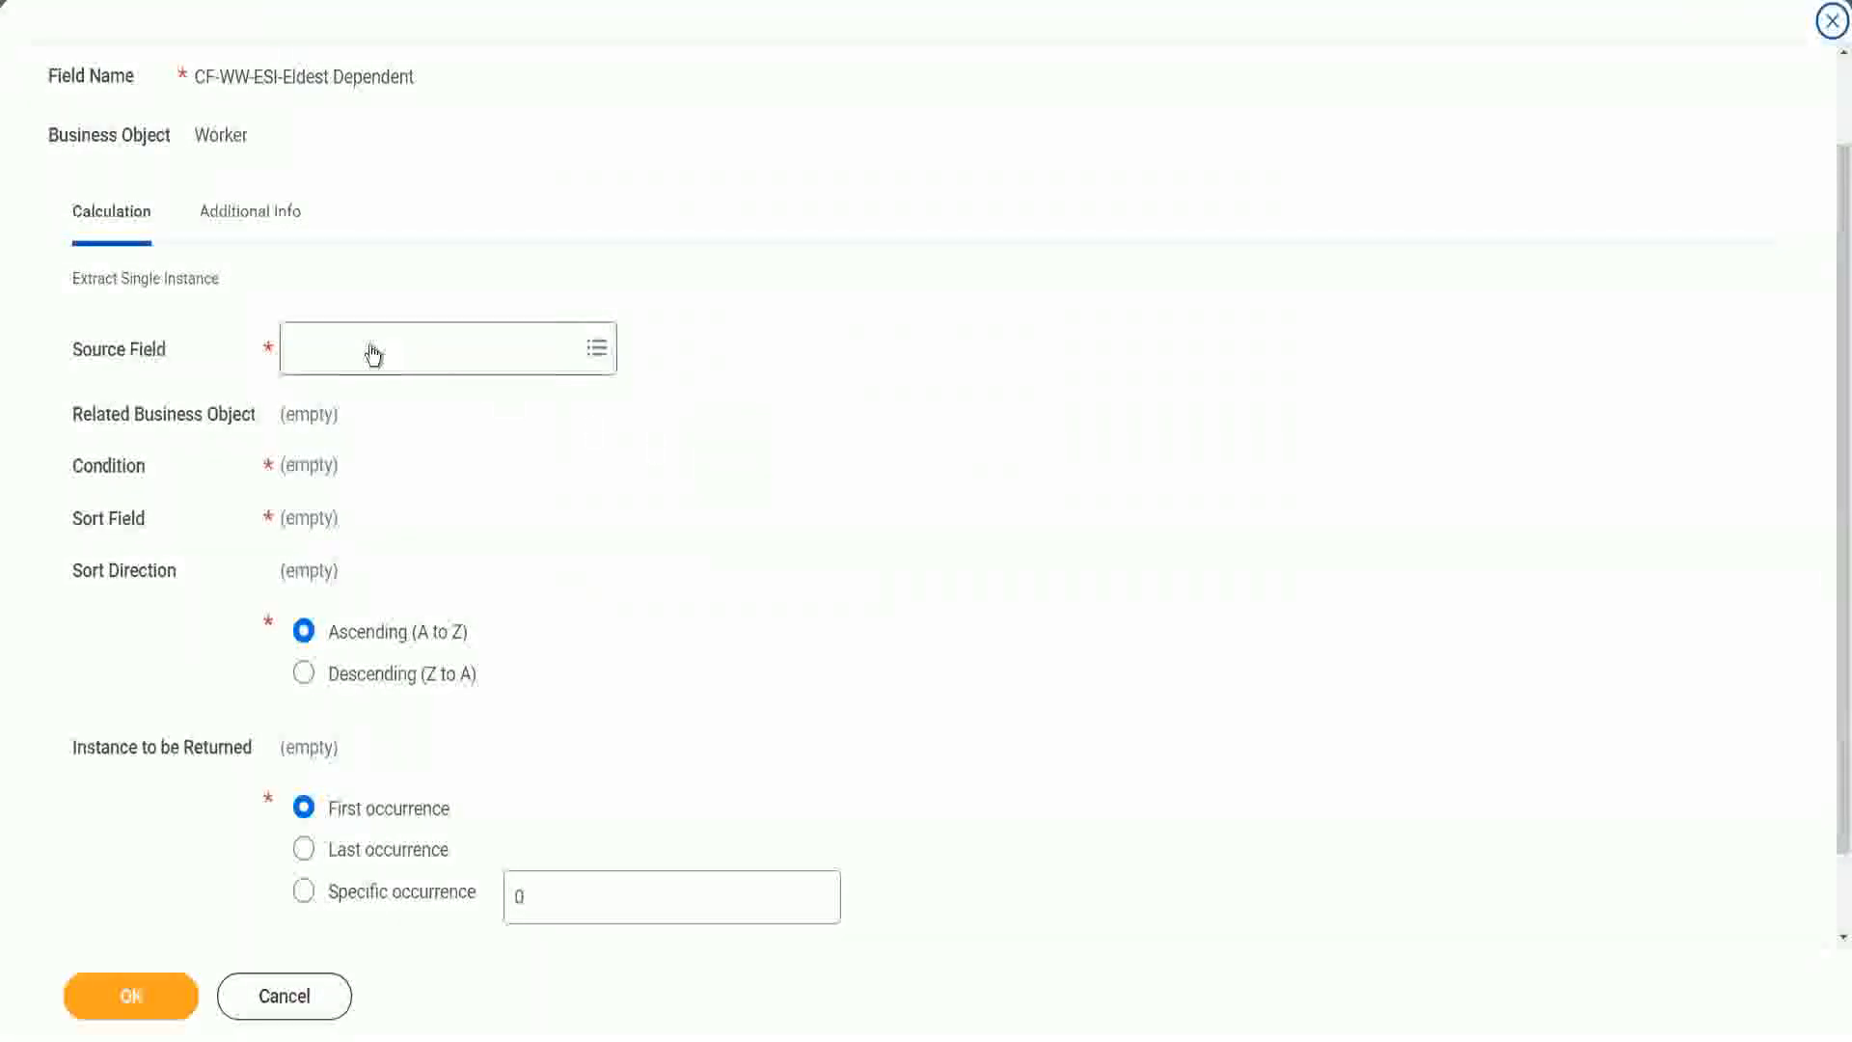
click(374, 353)
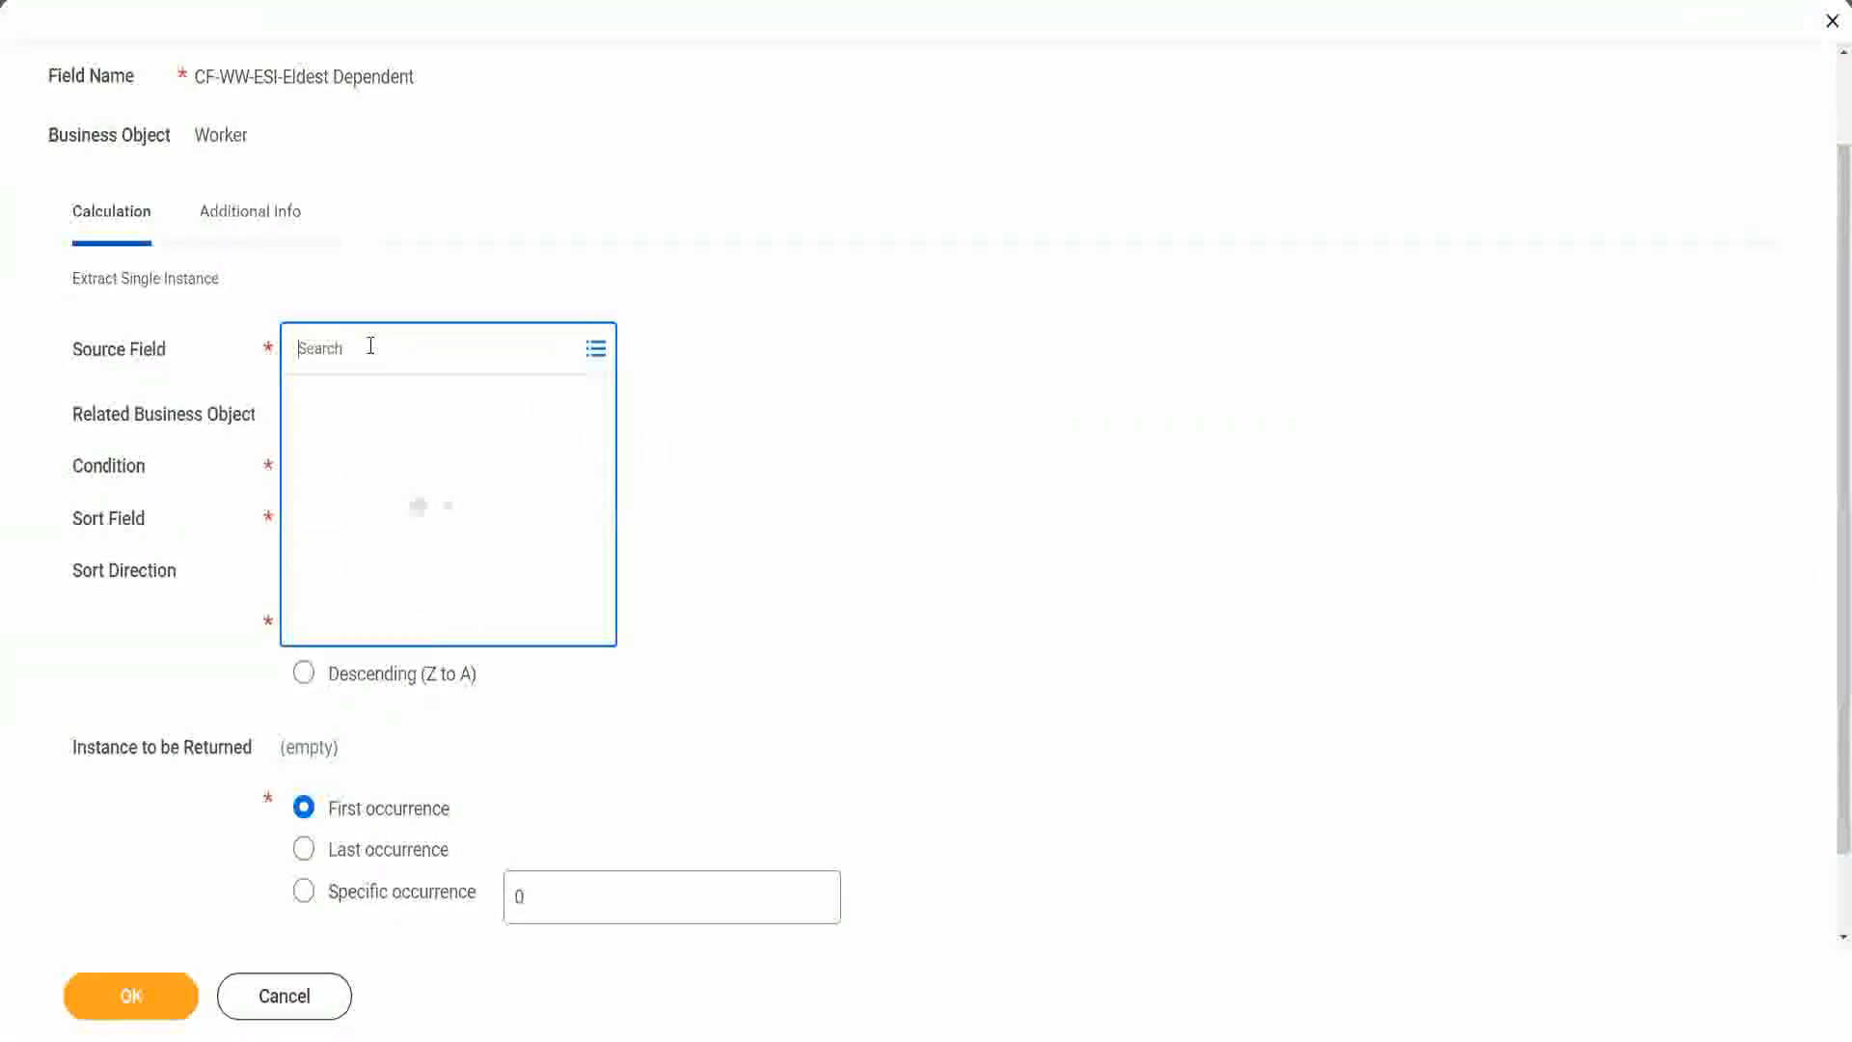
text(depe)
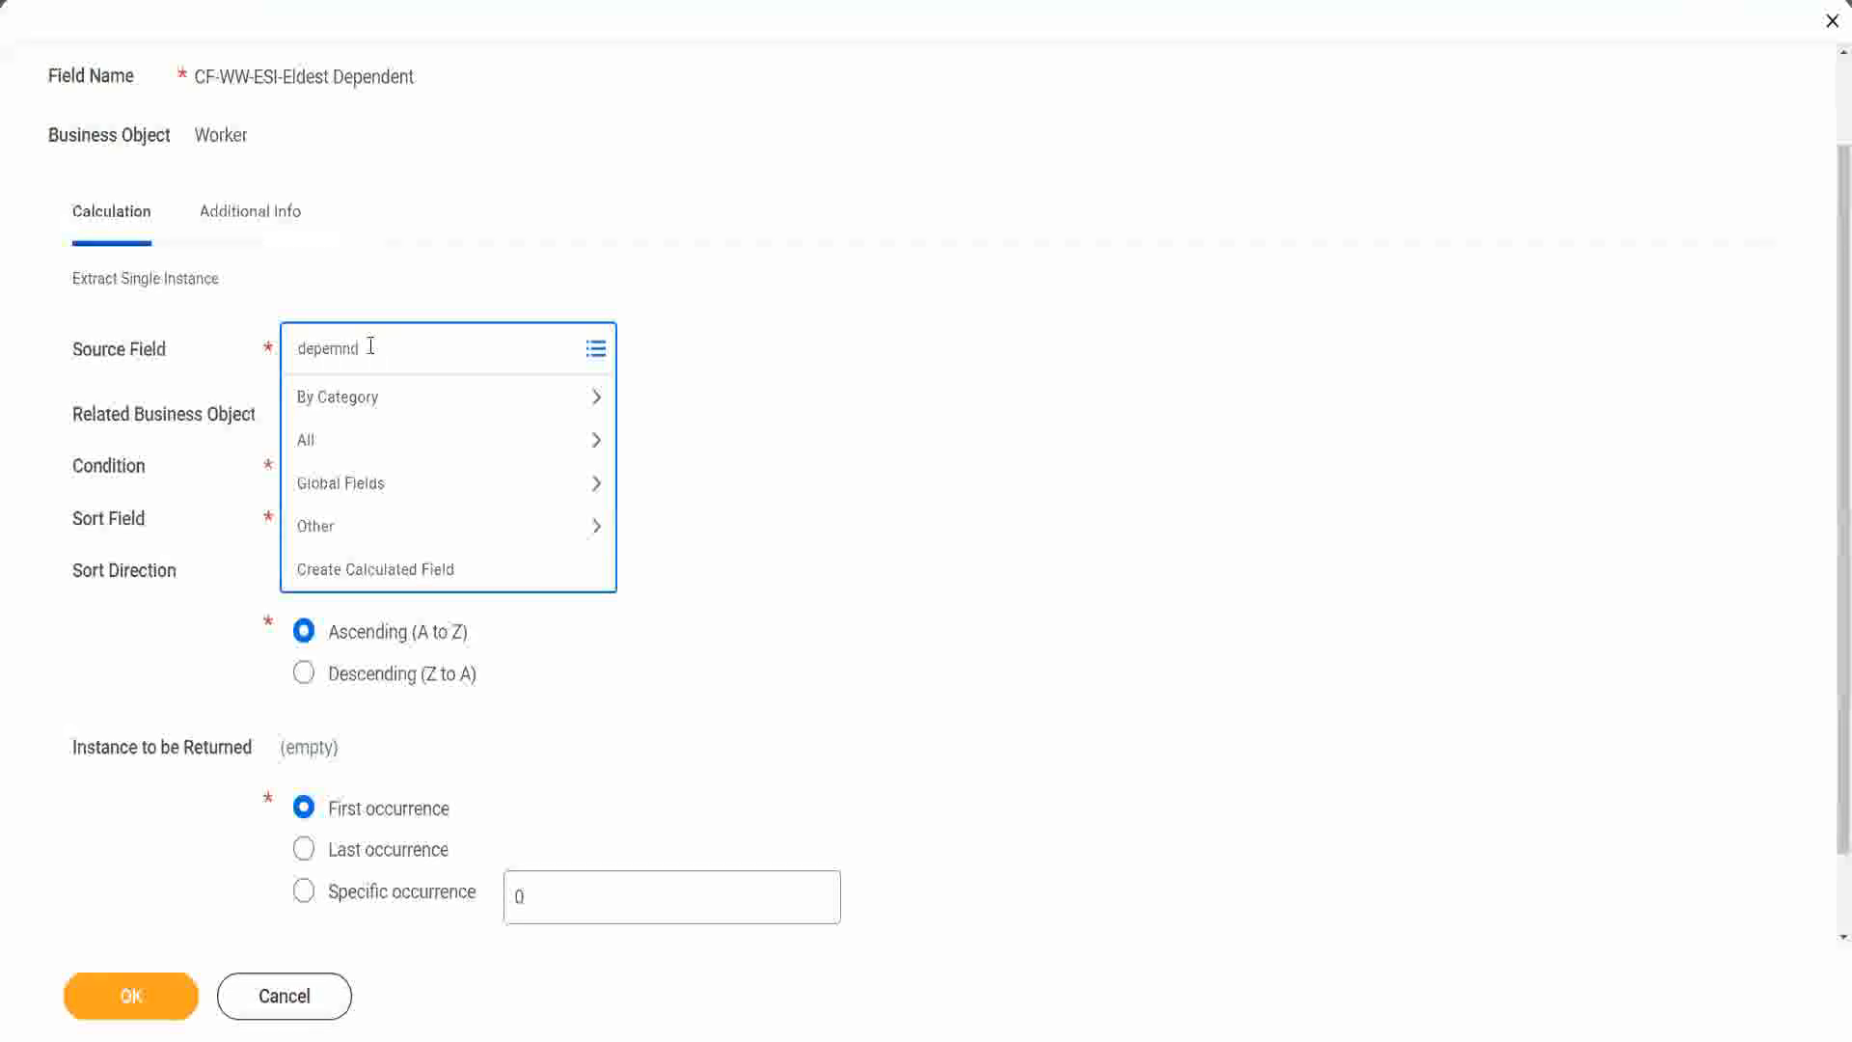
text(ndents)
key(Return)
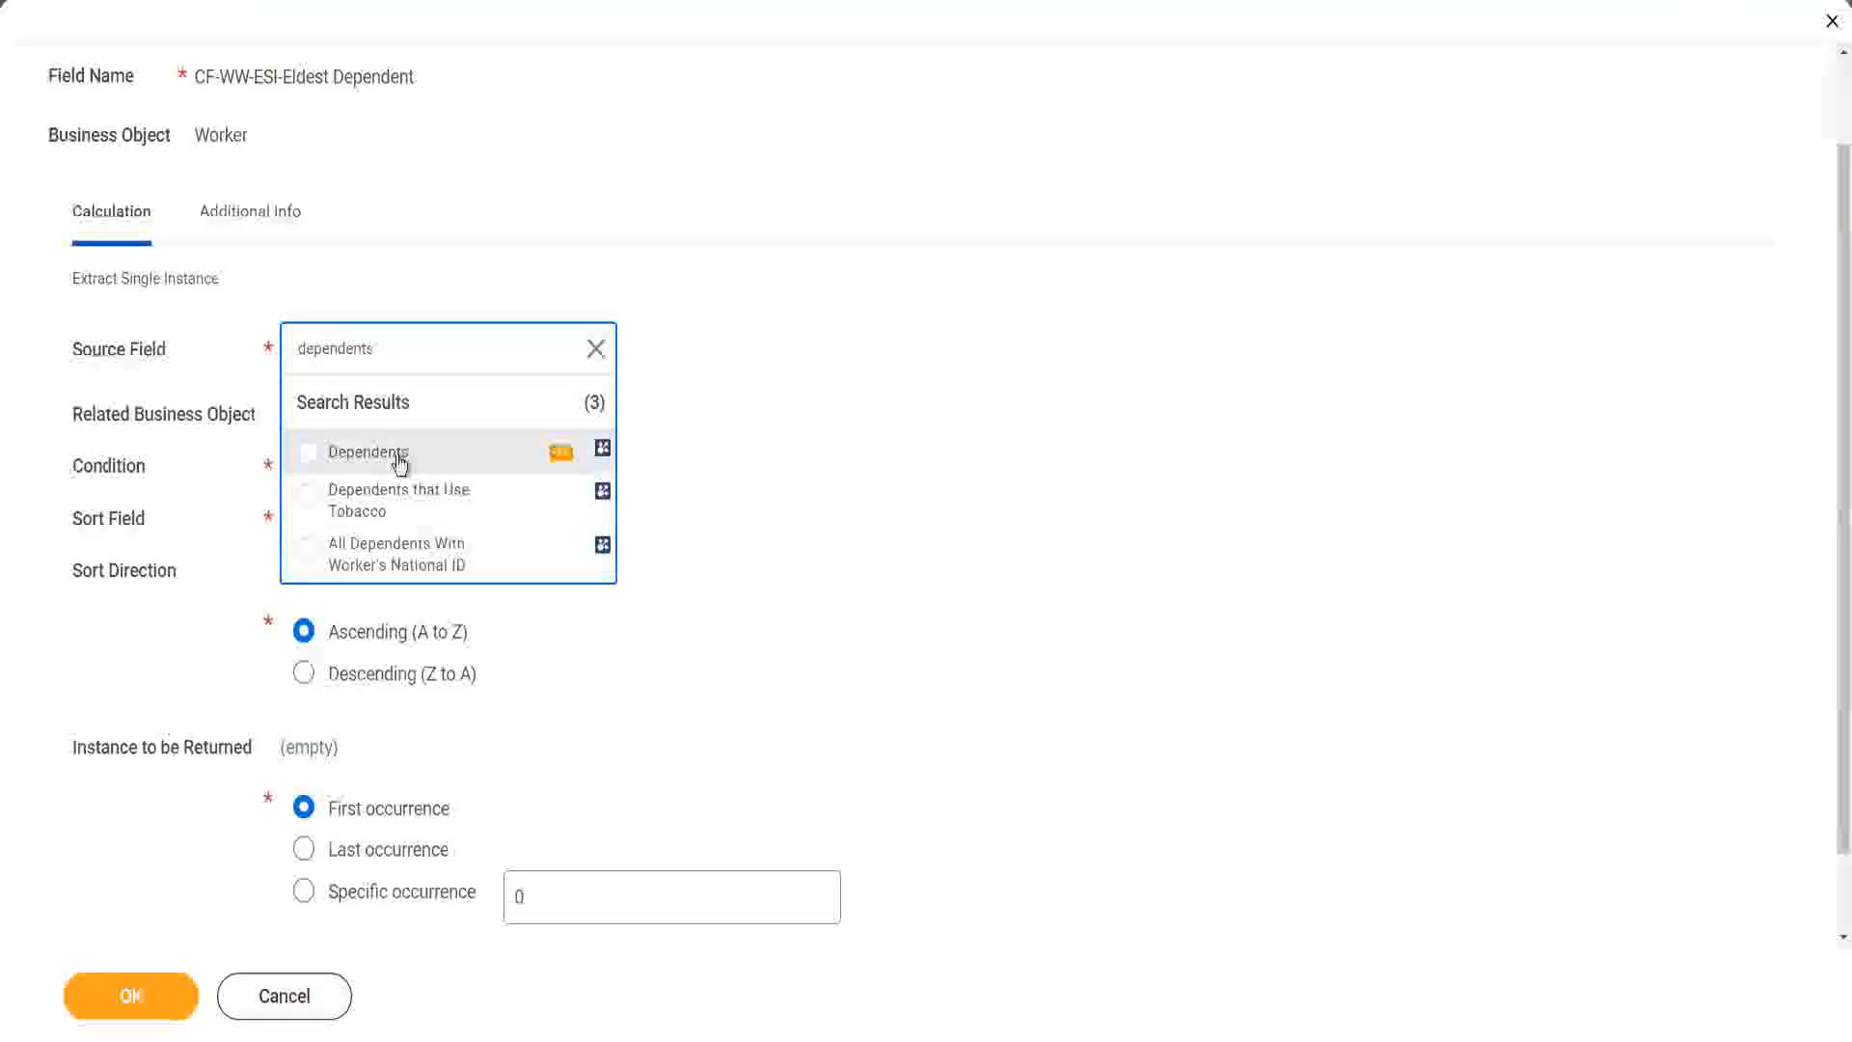
click(400, 462)
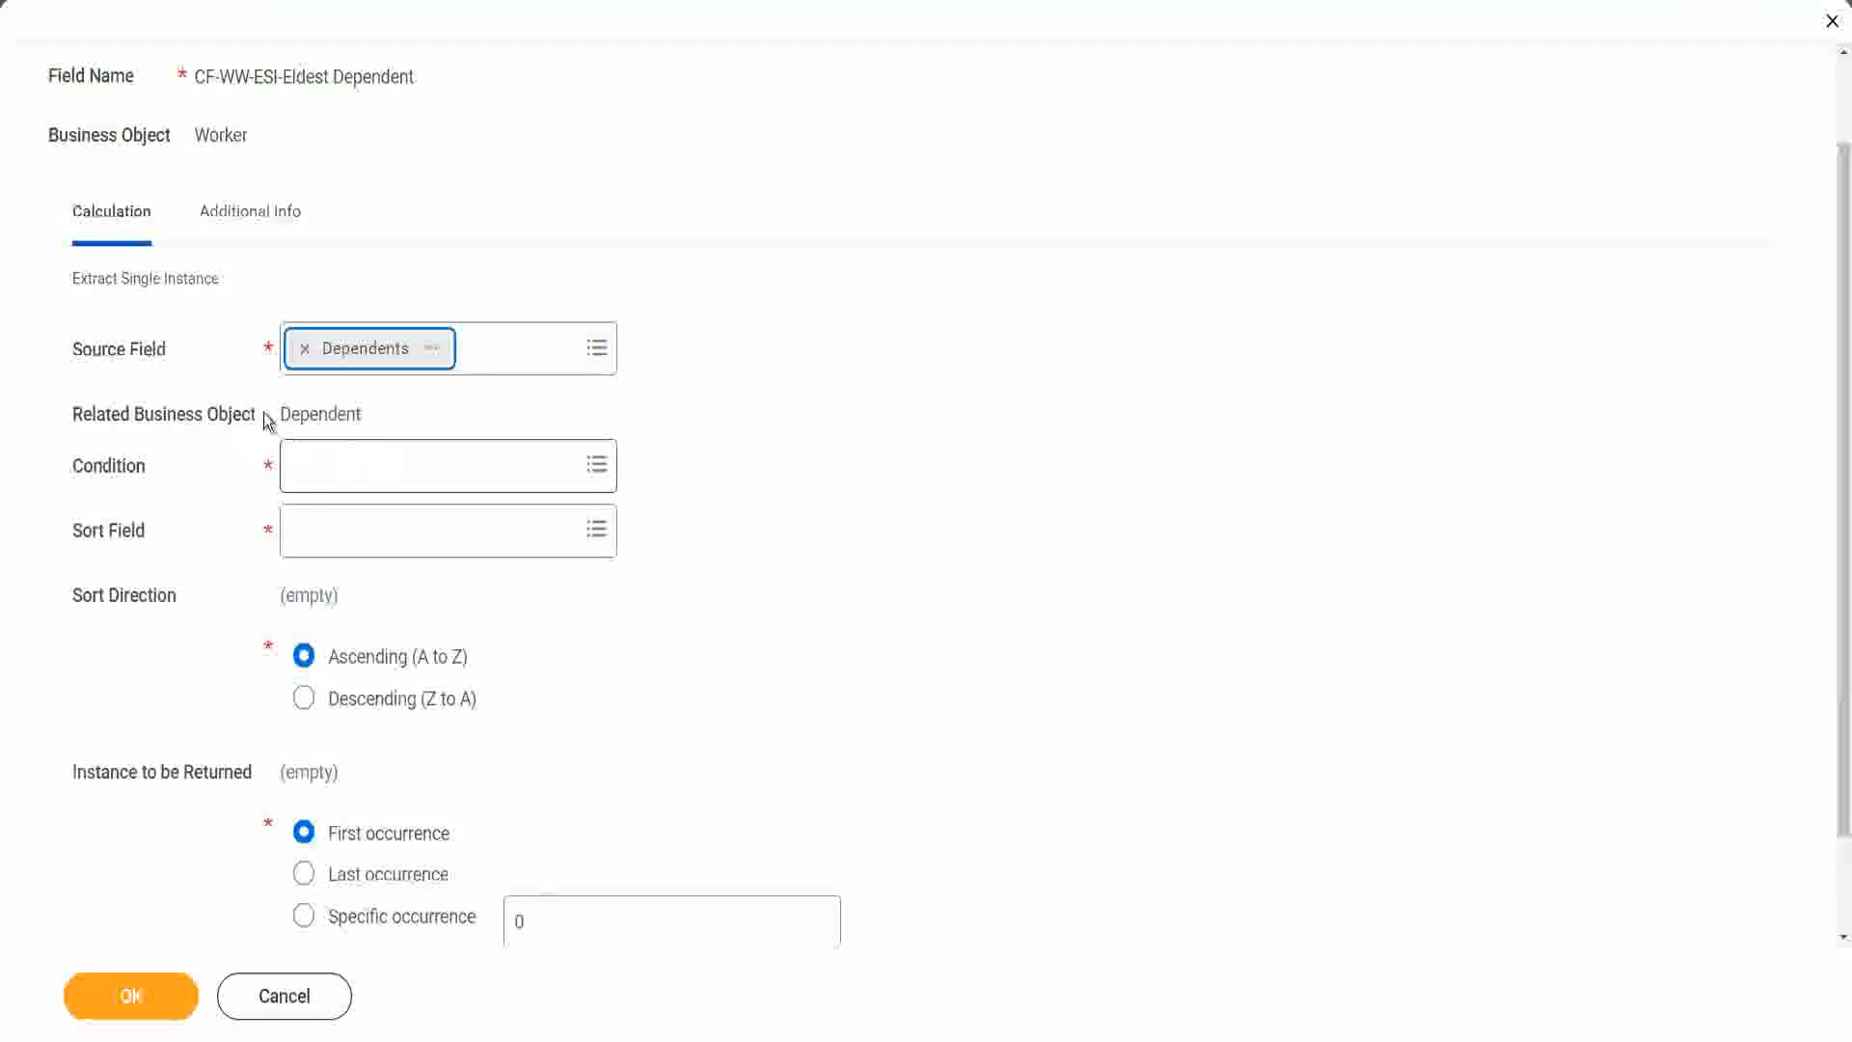
drag(280, 413, 364, 413)
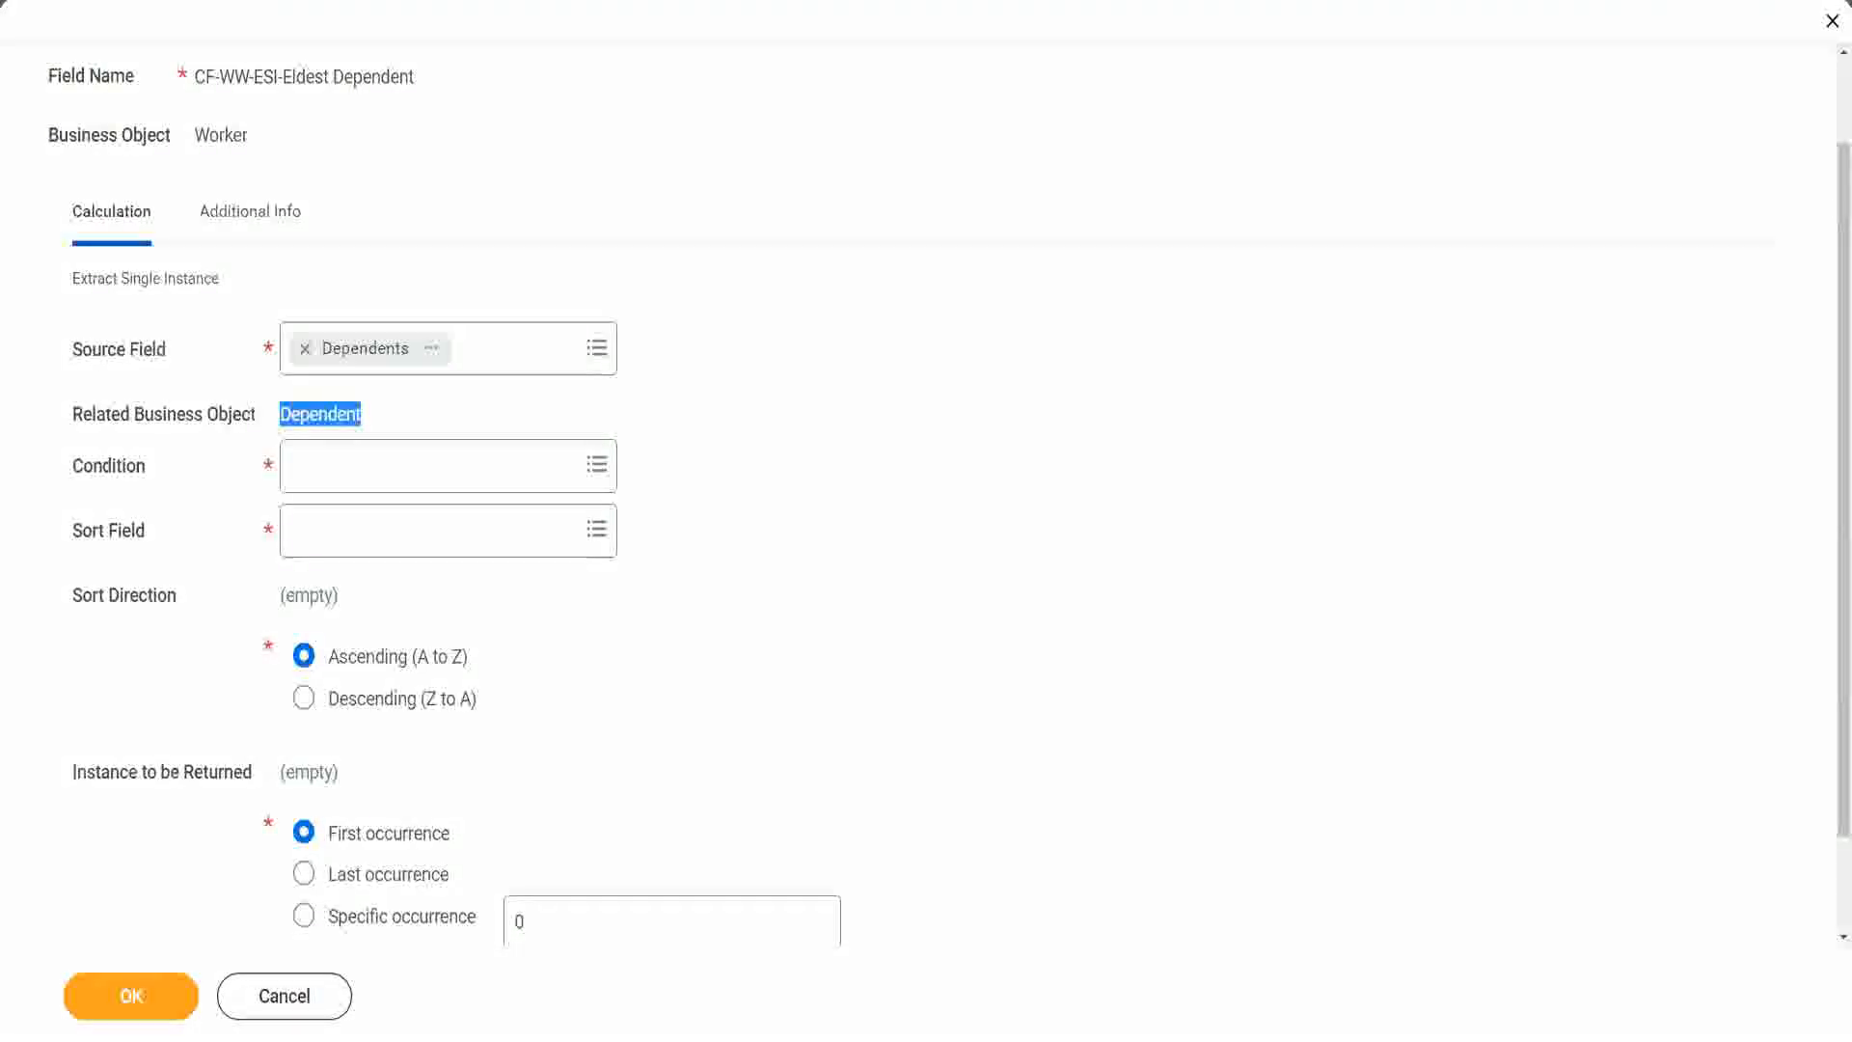
drag(59, 390, 404, 436)
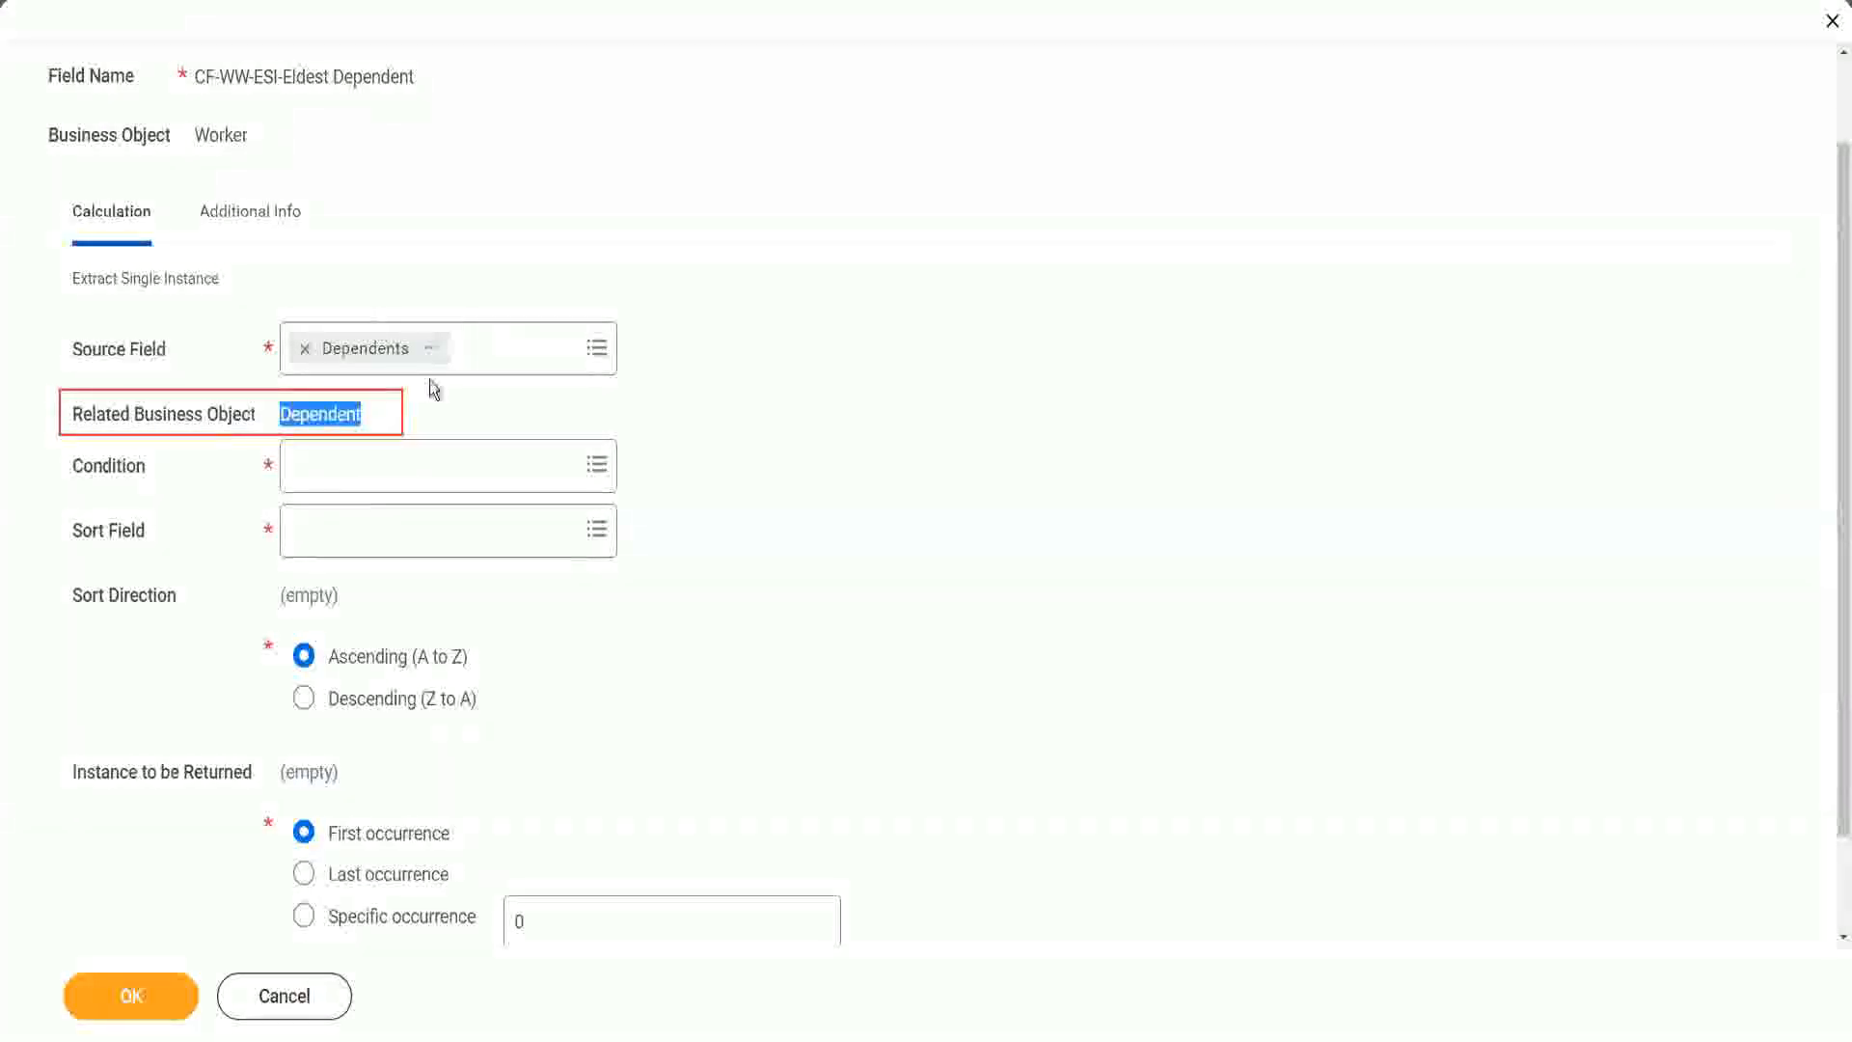
click(311, 407)
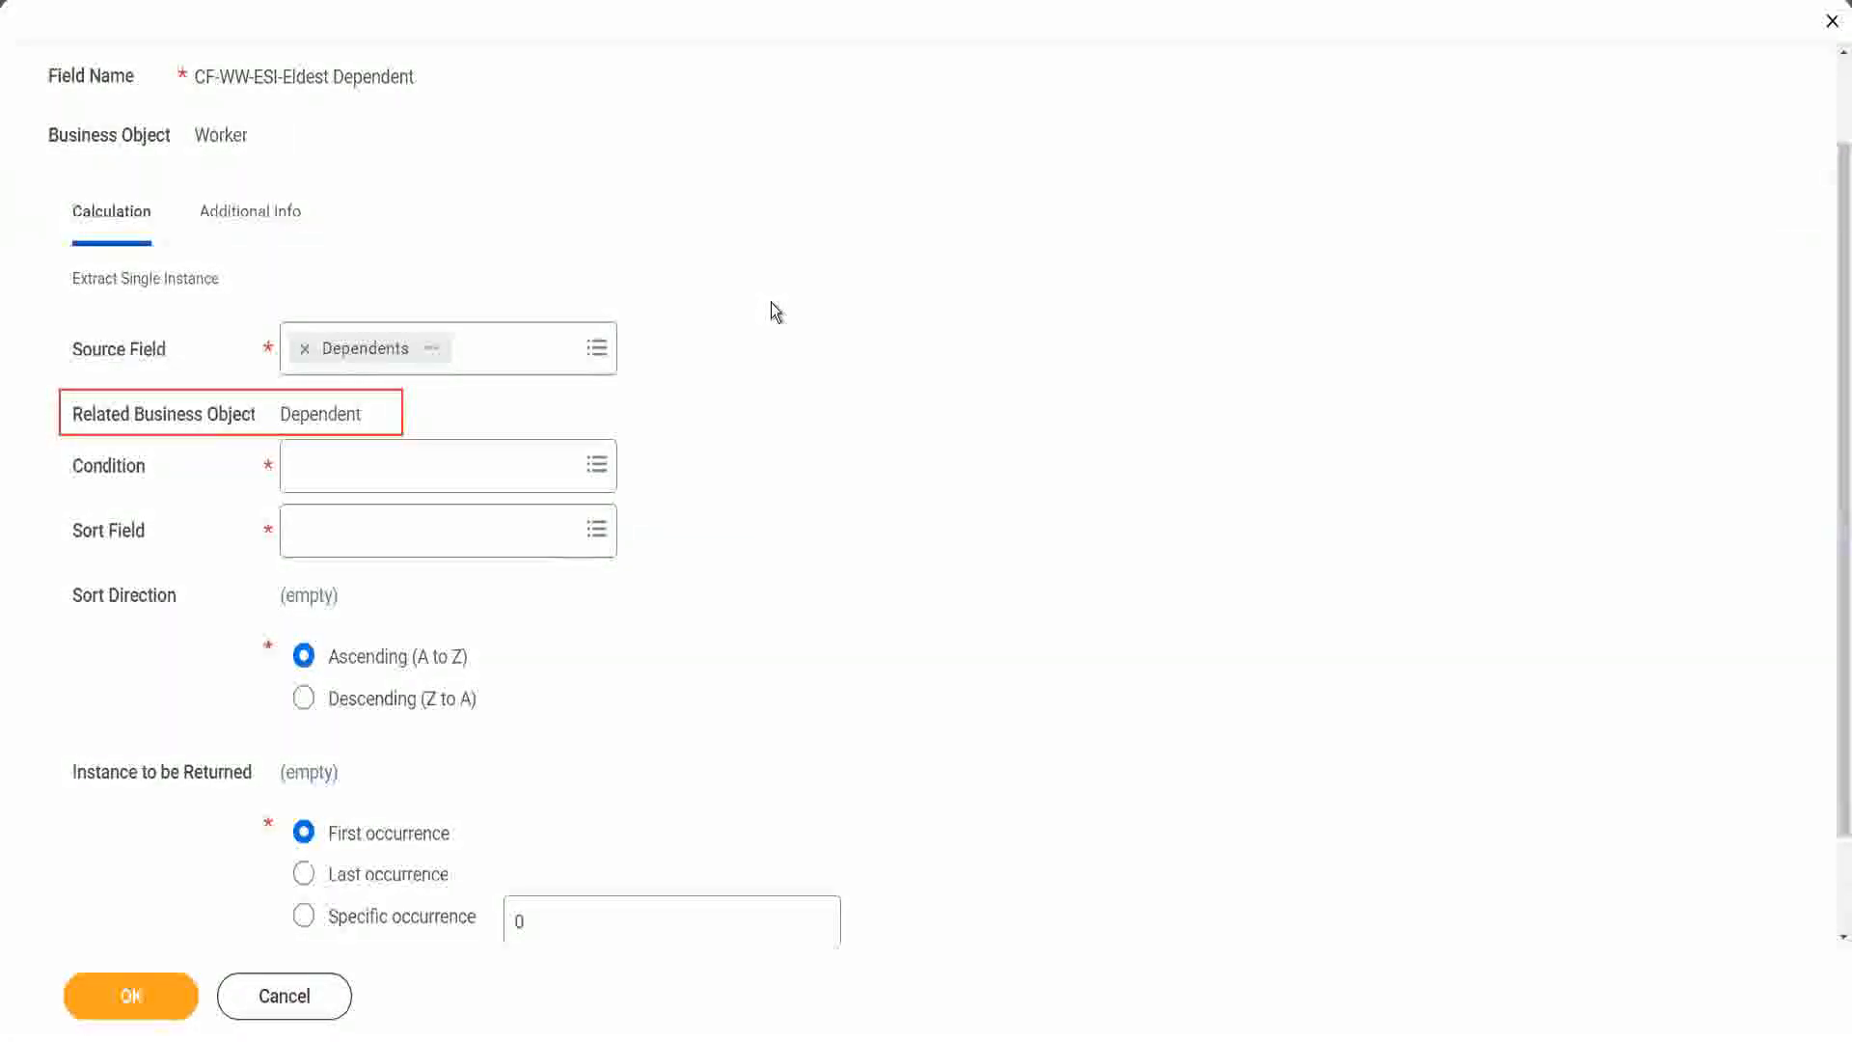
- Set the calculated field's condition to Is True and check that report field's details
click(351, 467)
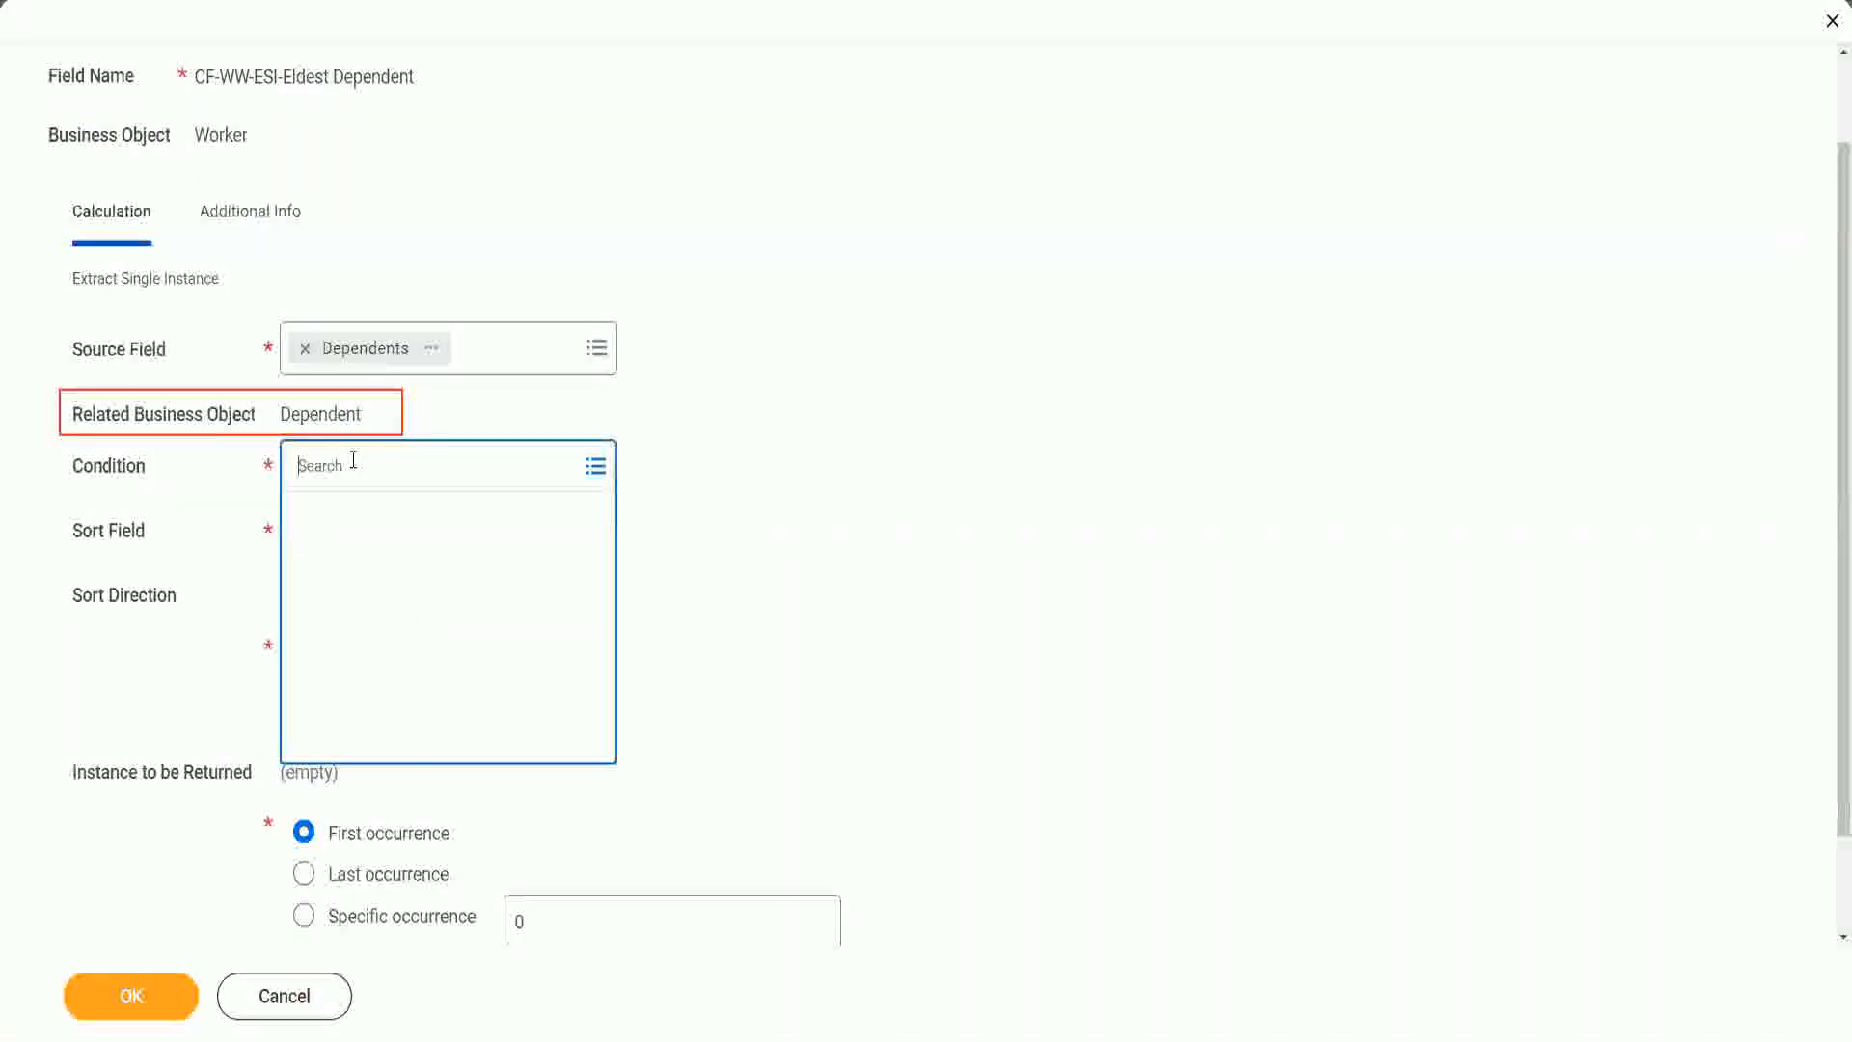
text(is )
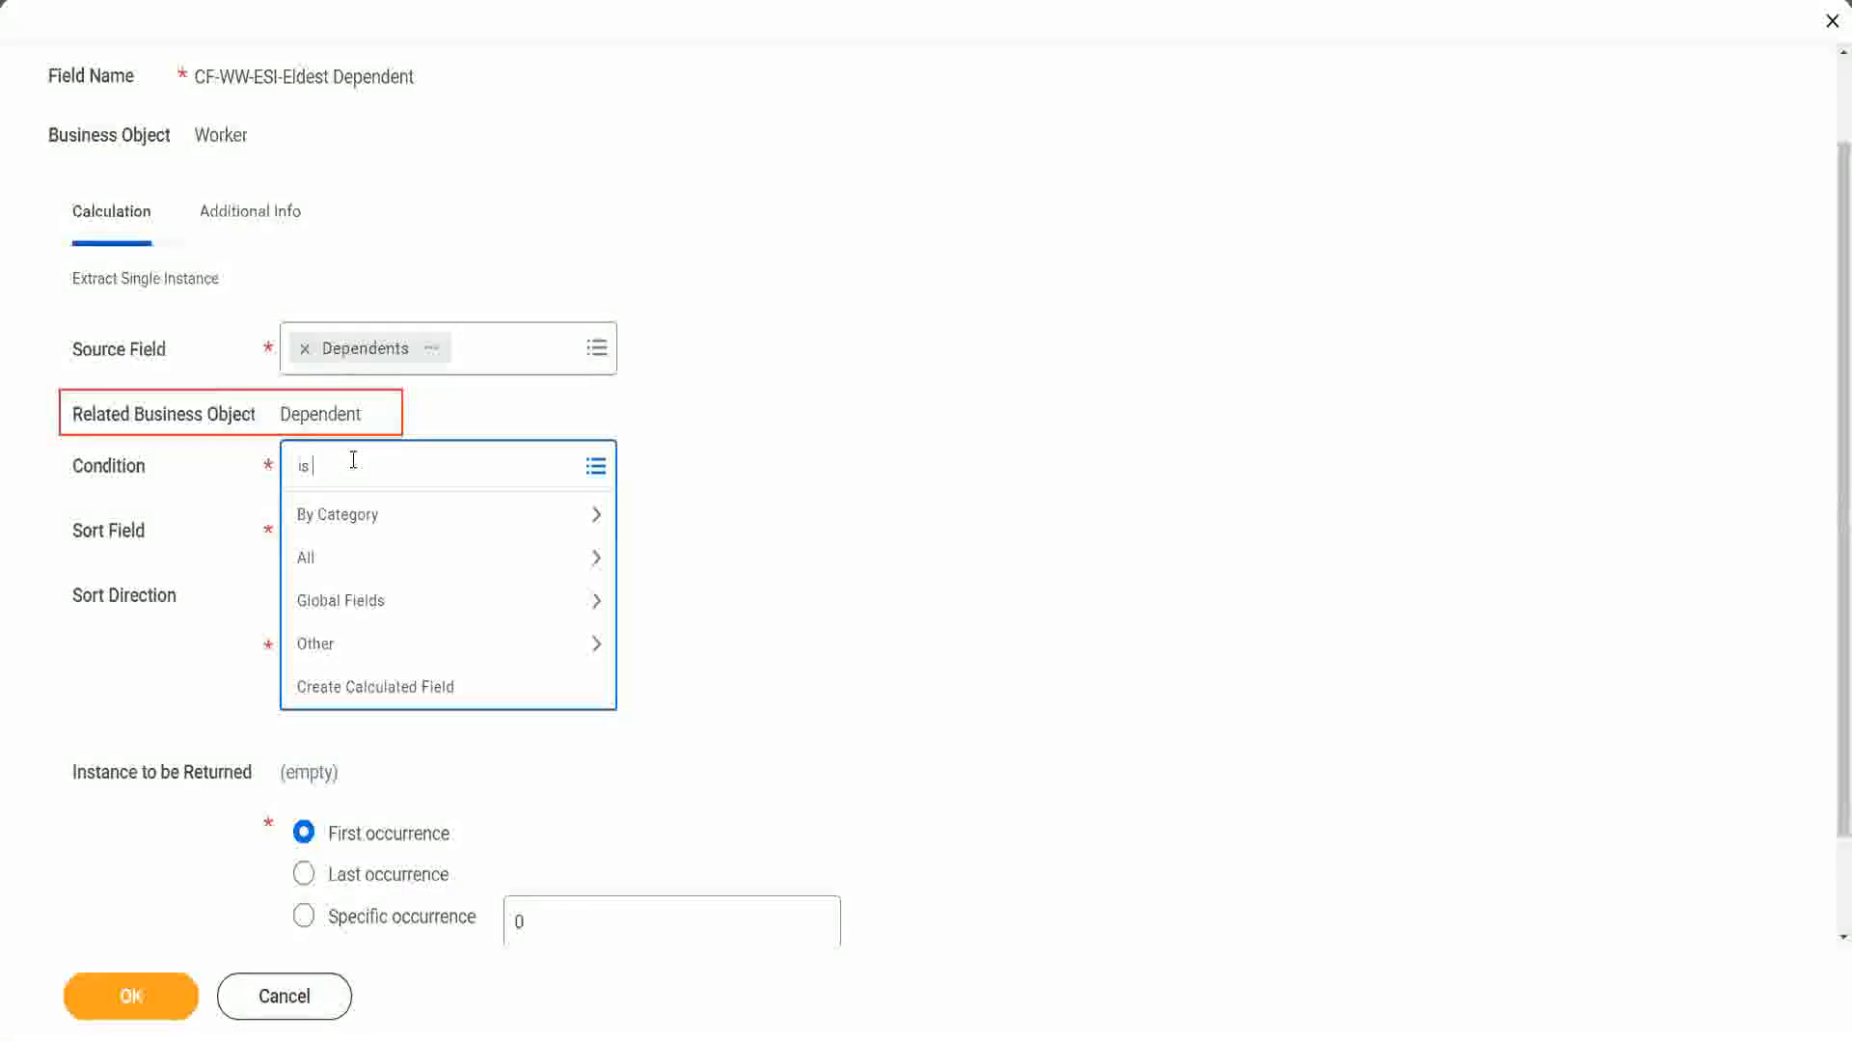
text(true)
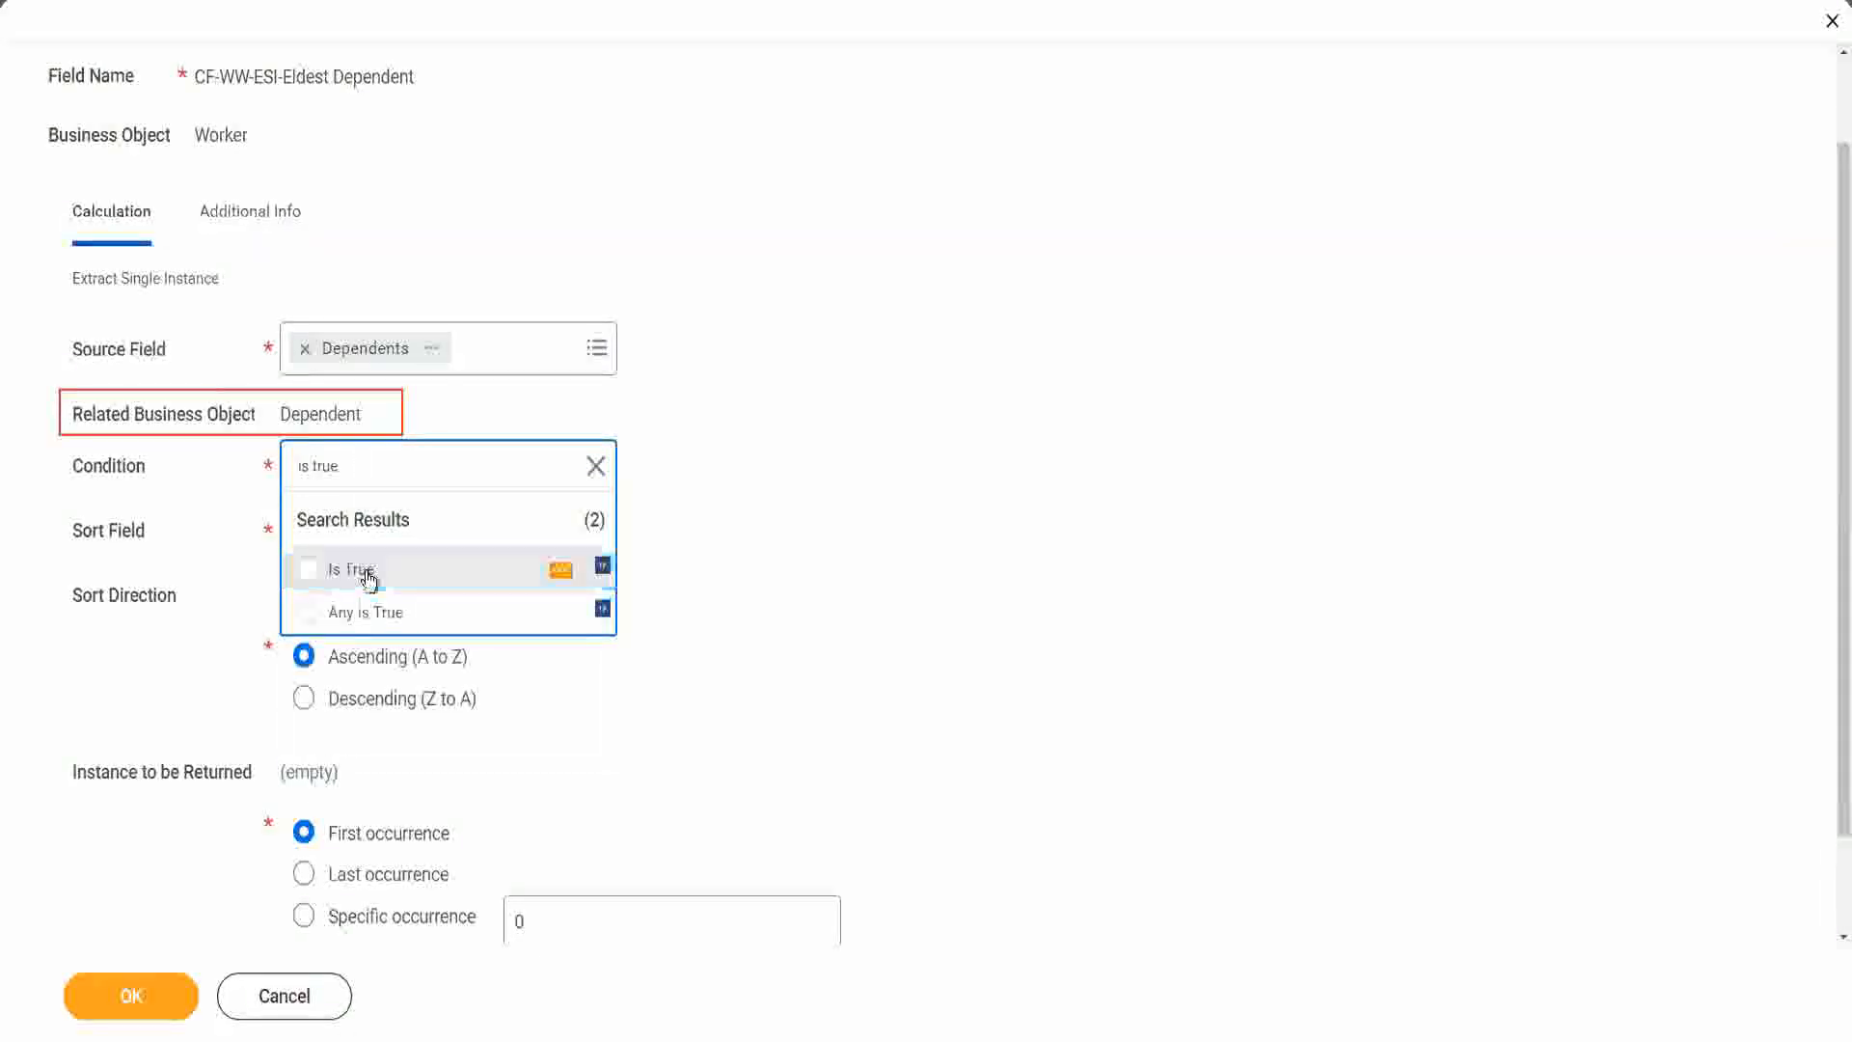
click(368, 577)
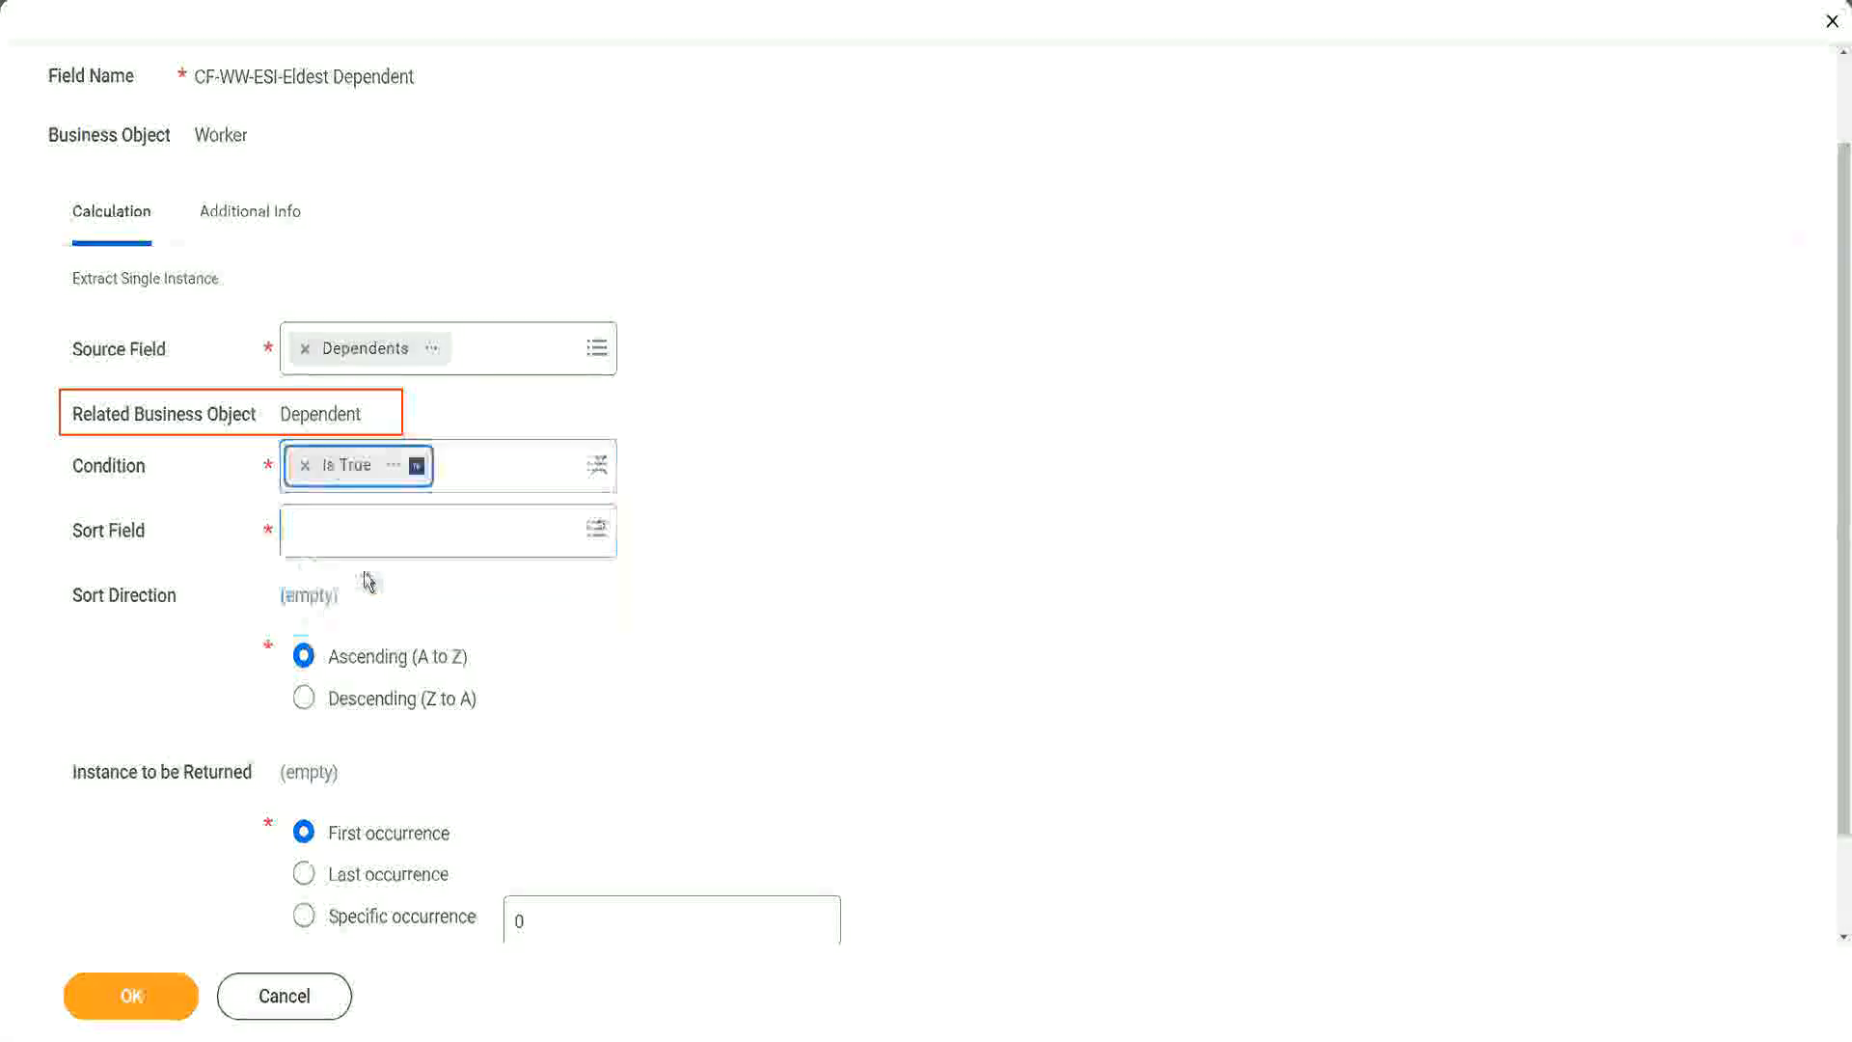
click(393, 468)
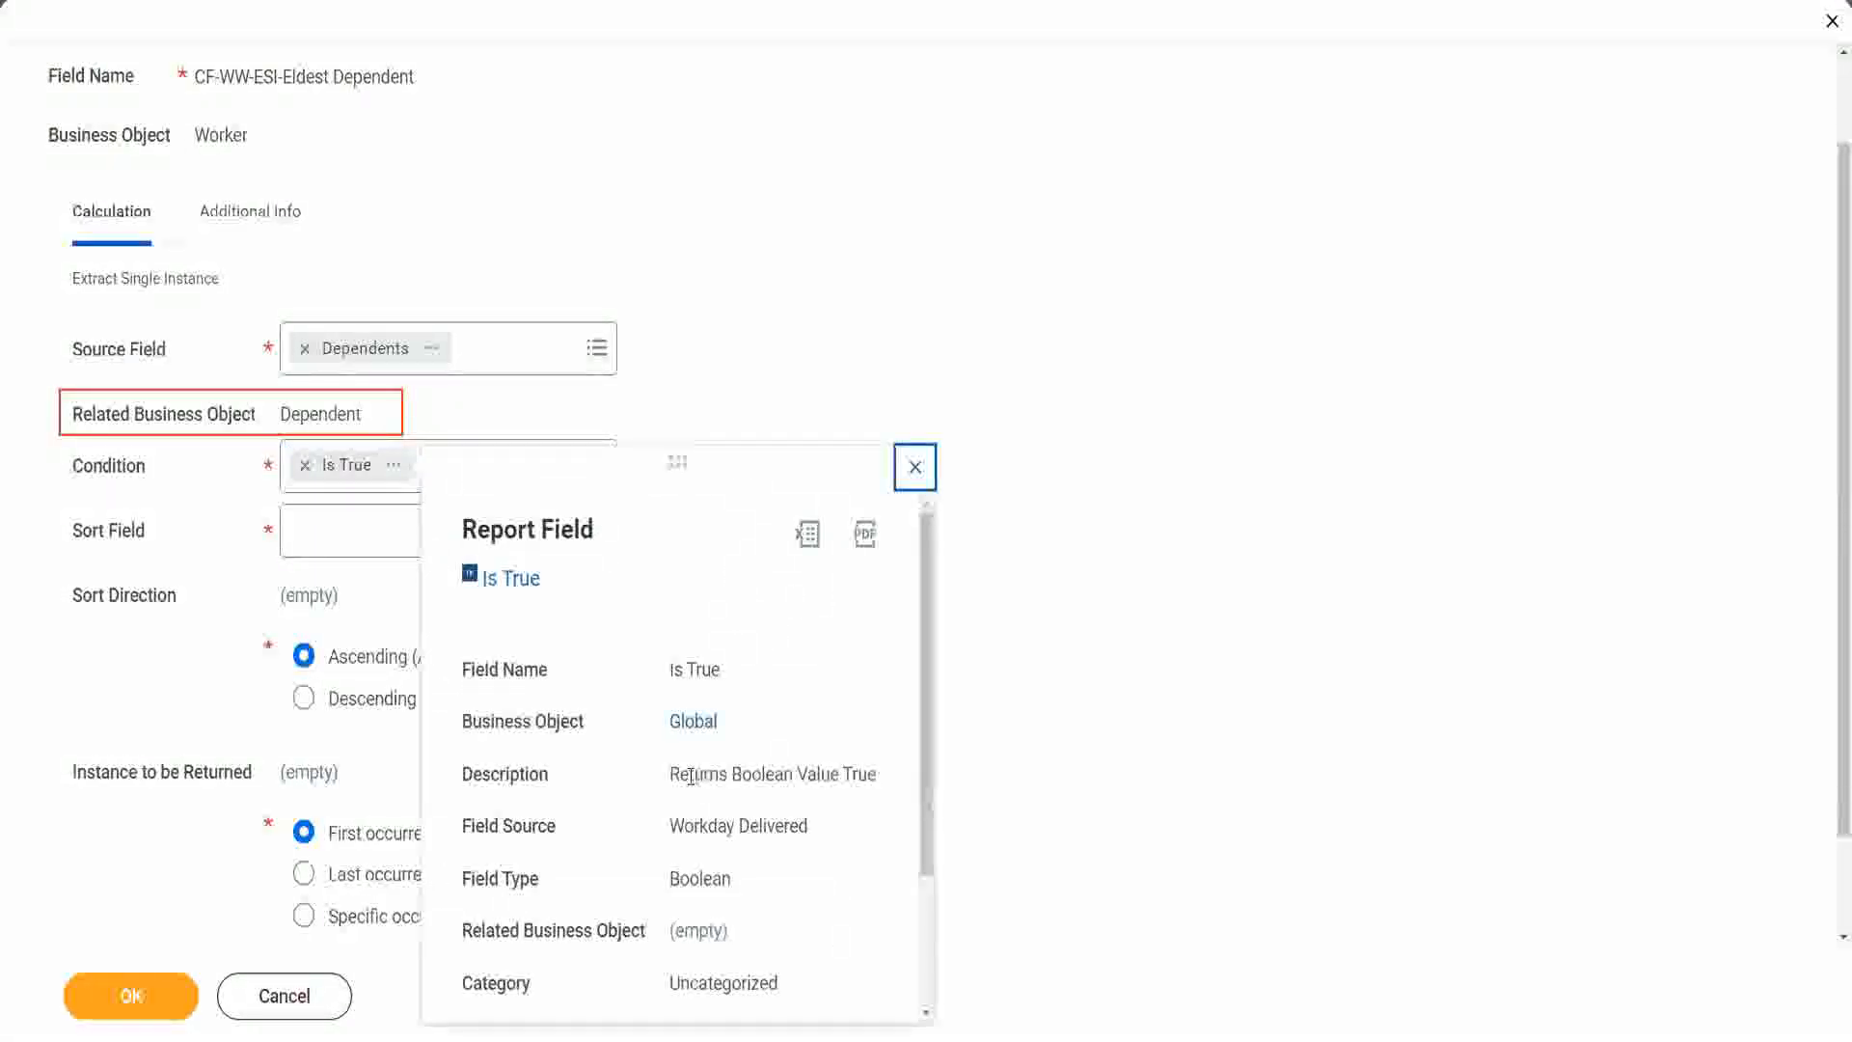
drag(691, 775, 713, 815)
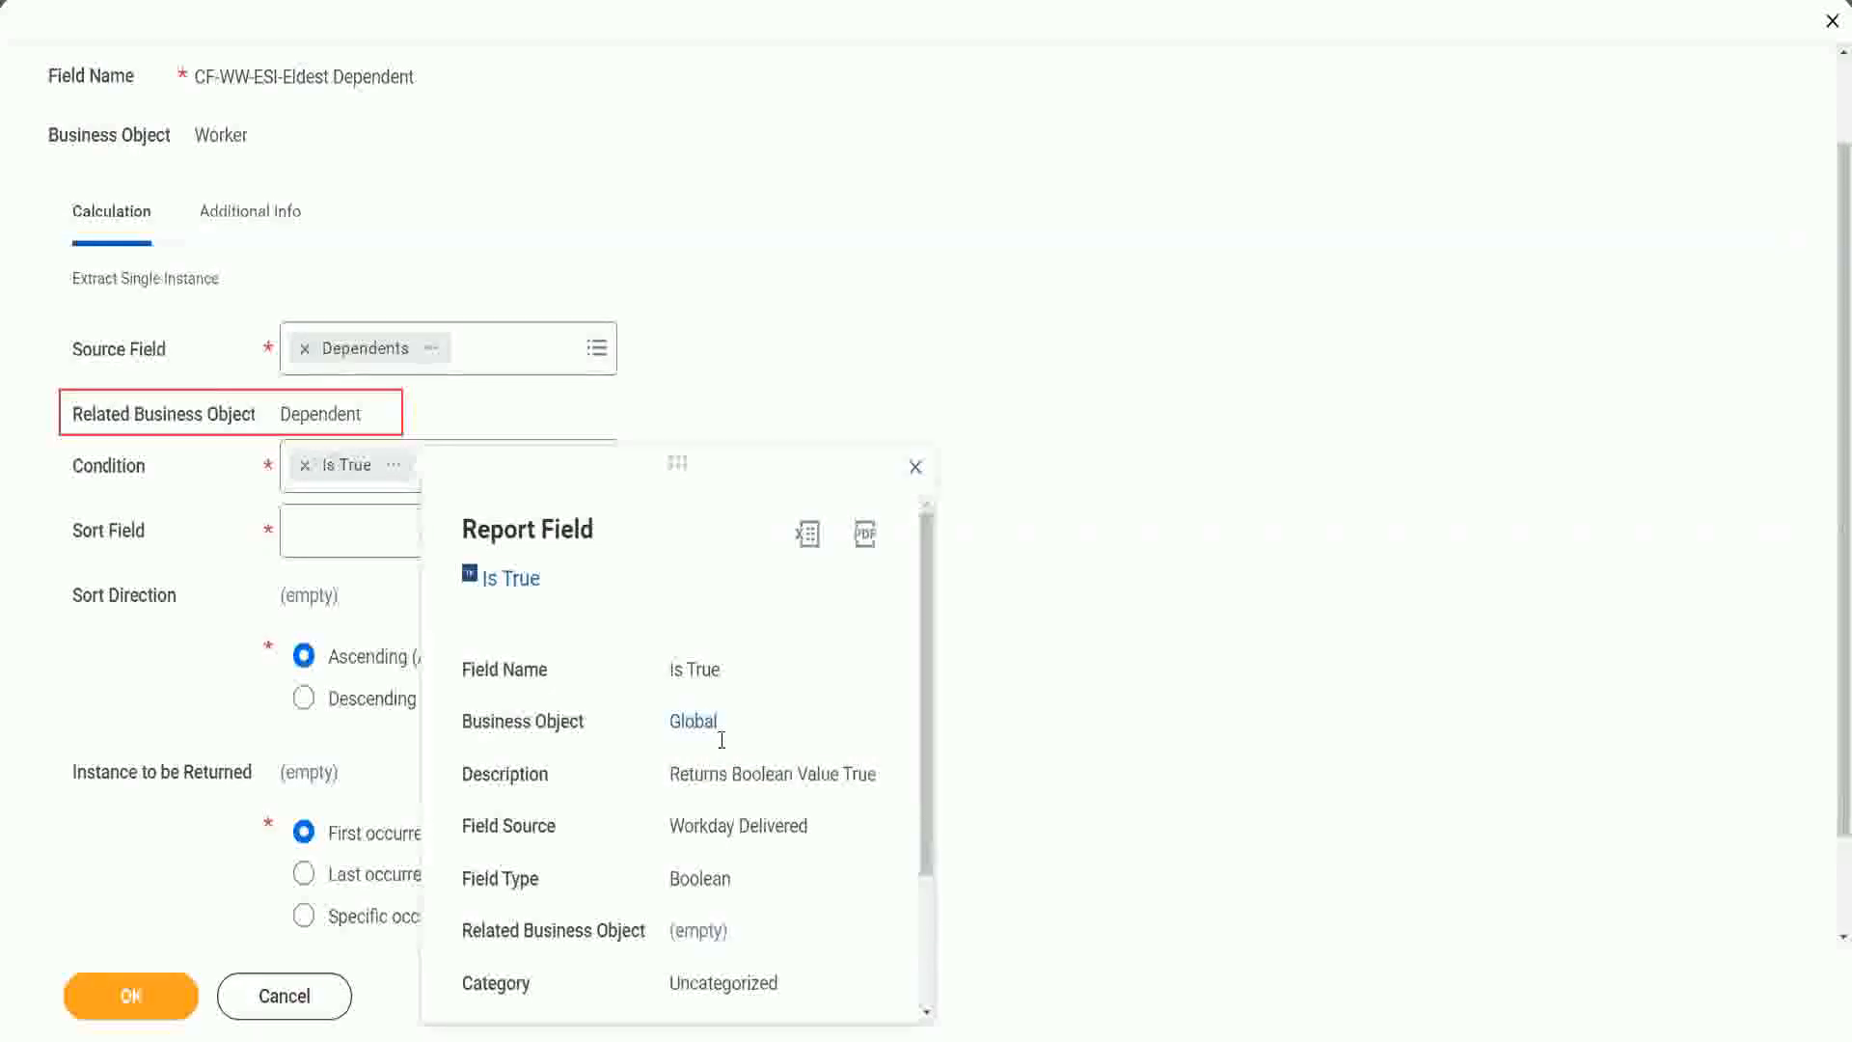
click(915, 467)
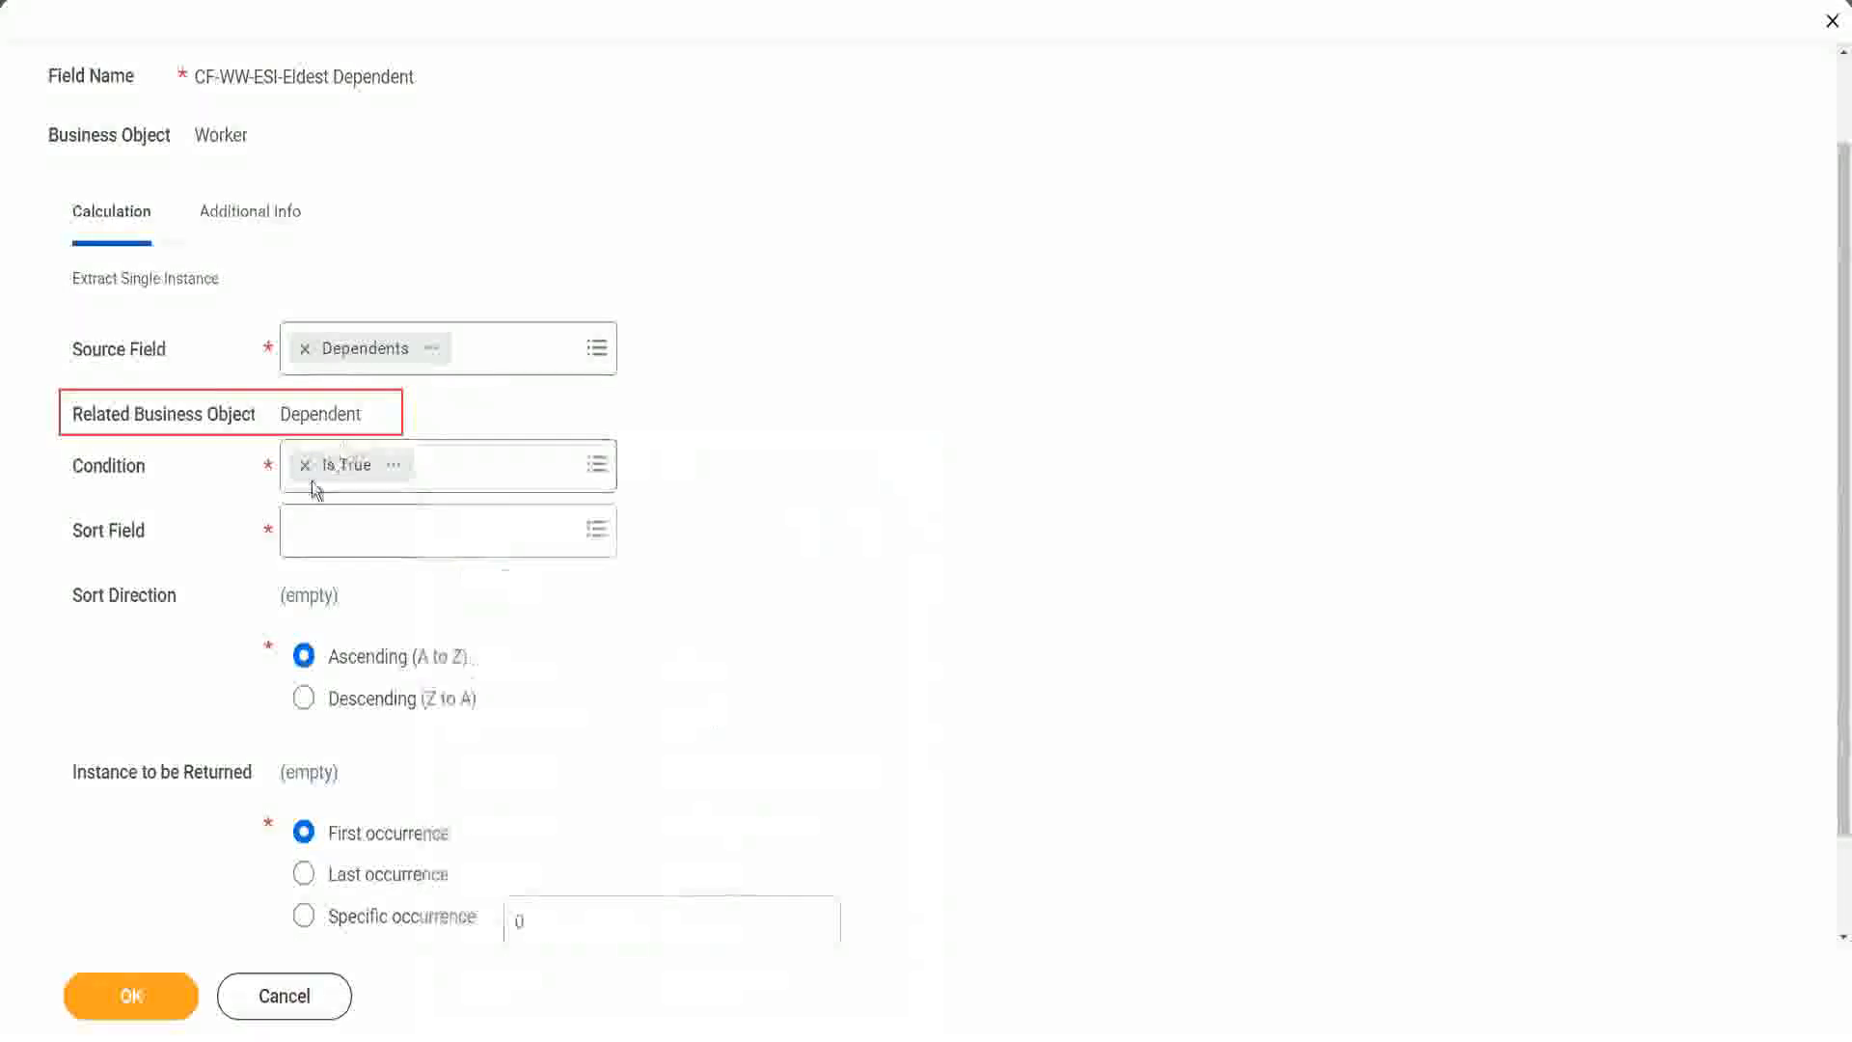
- Set the sort field to Age and the sort direction to Descending (Z to A)
click(350, 544)
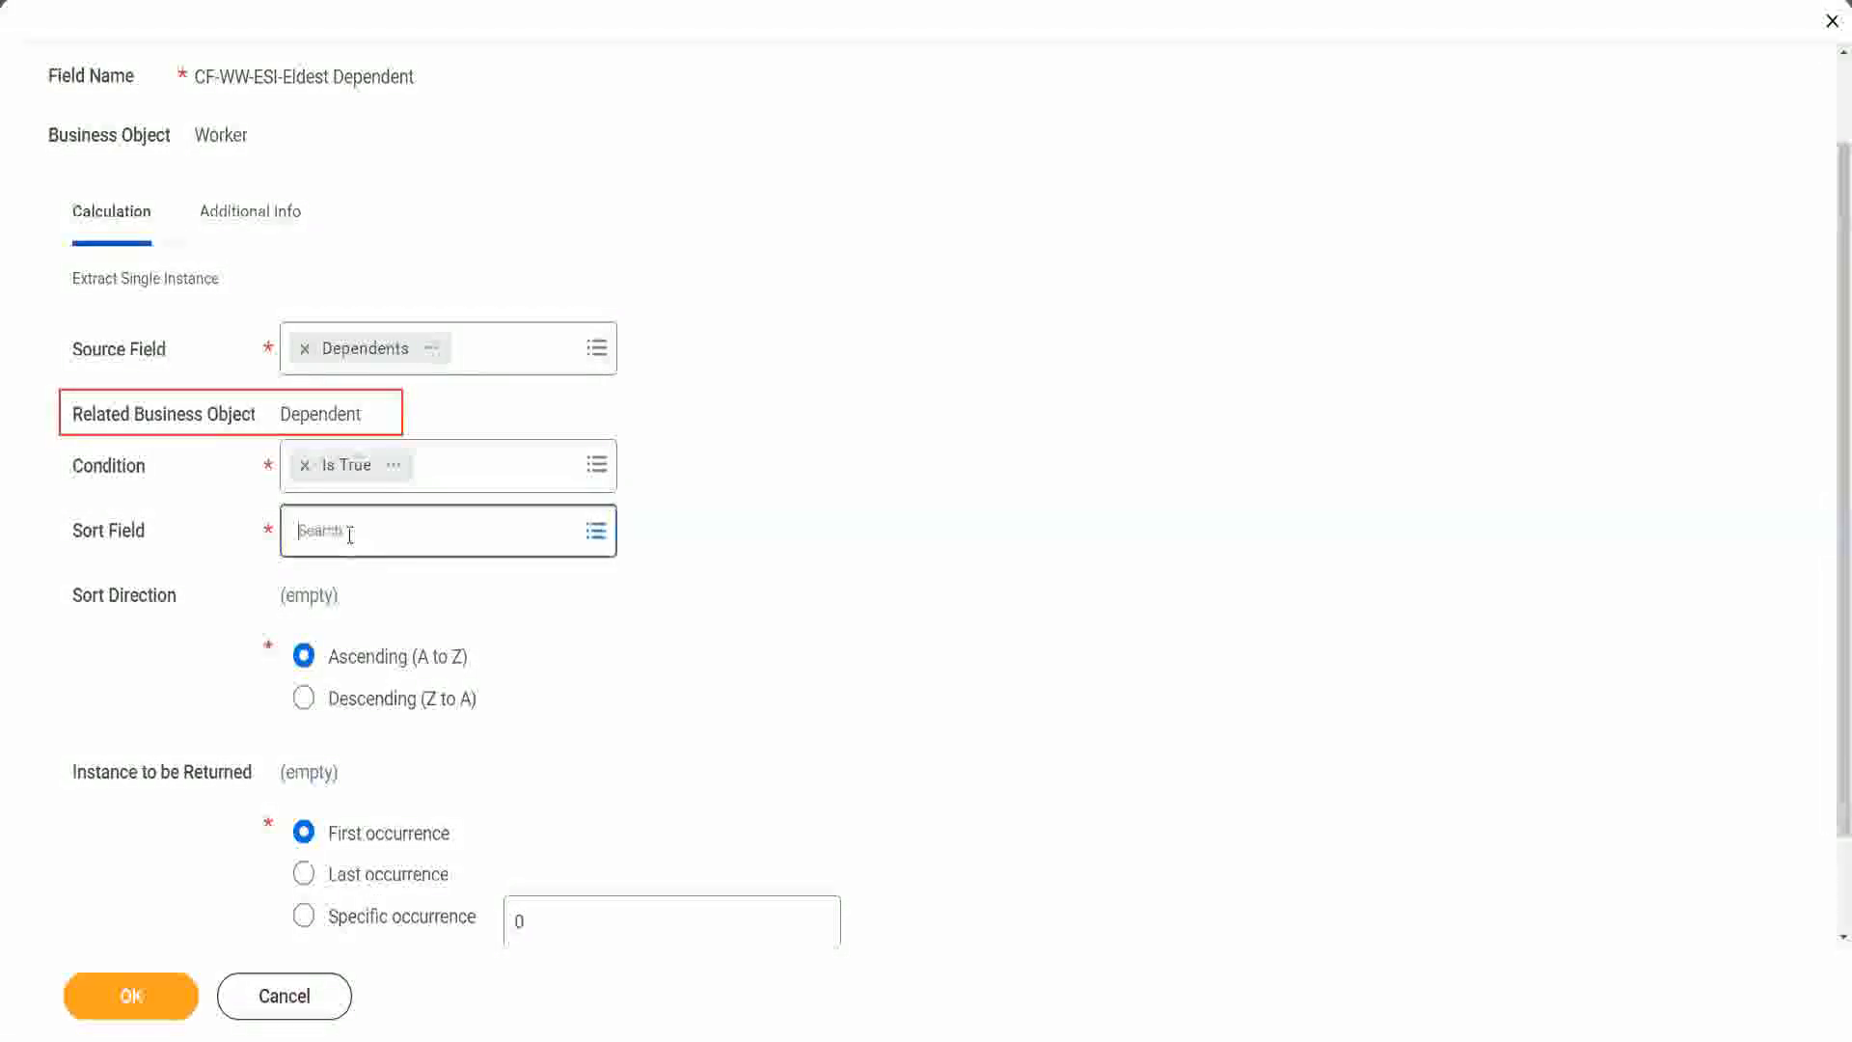
text(a)
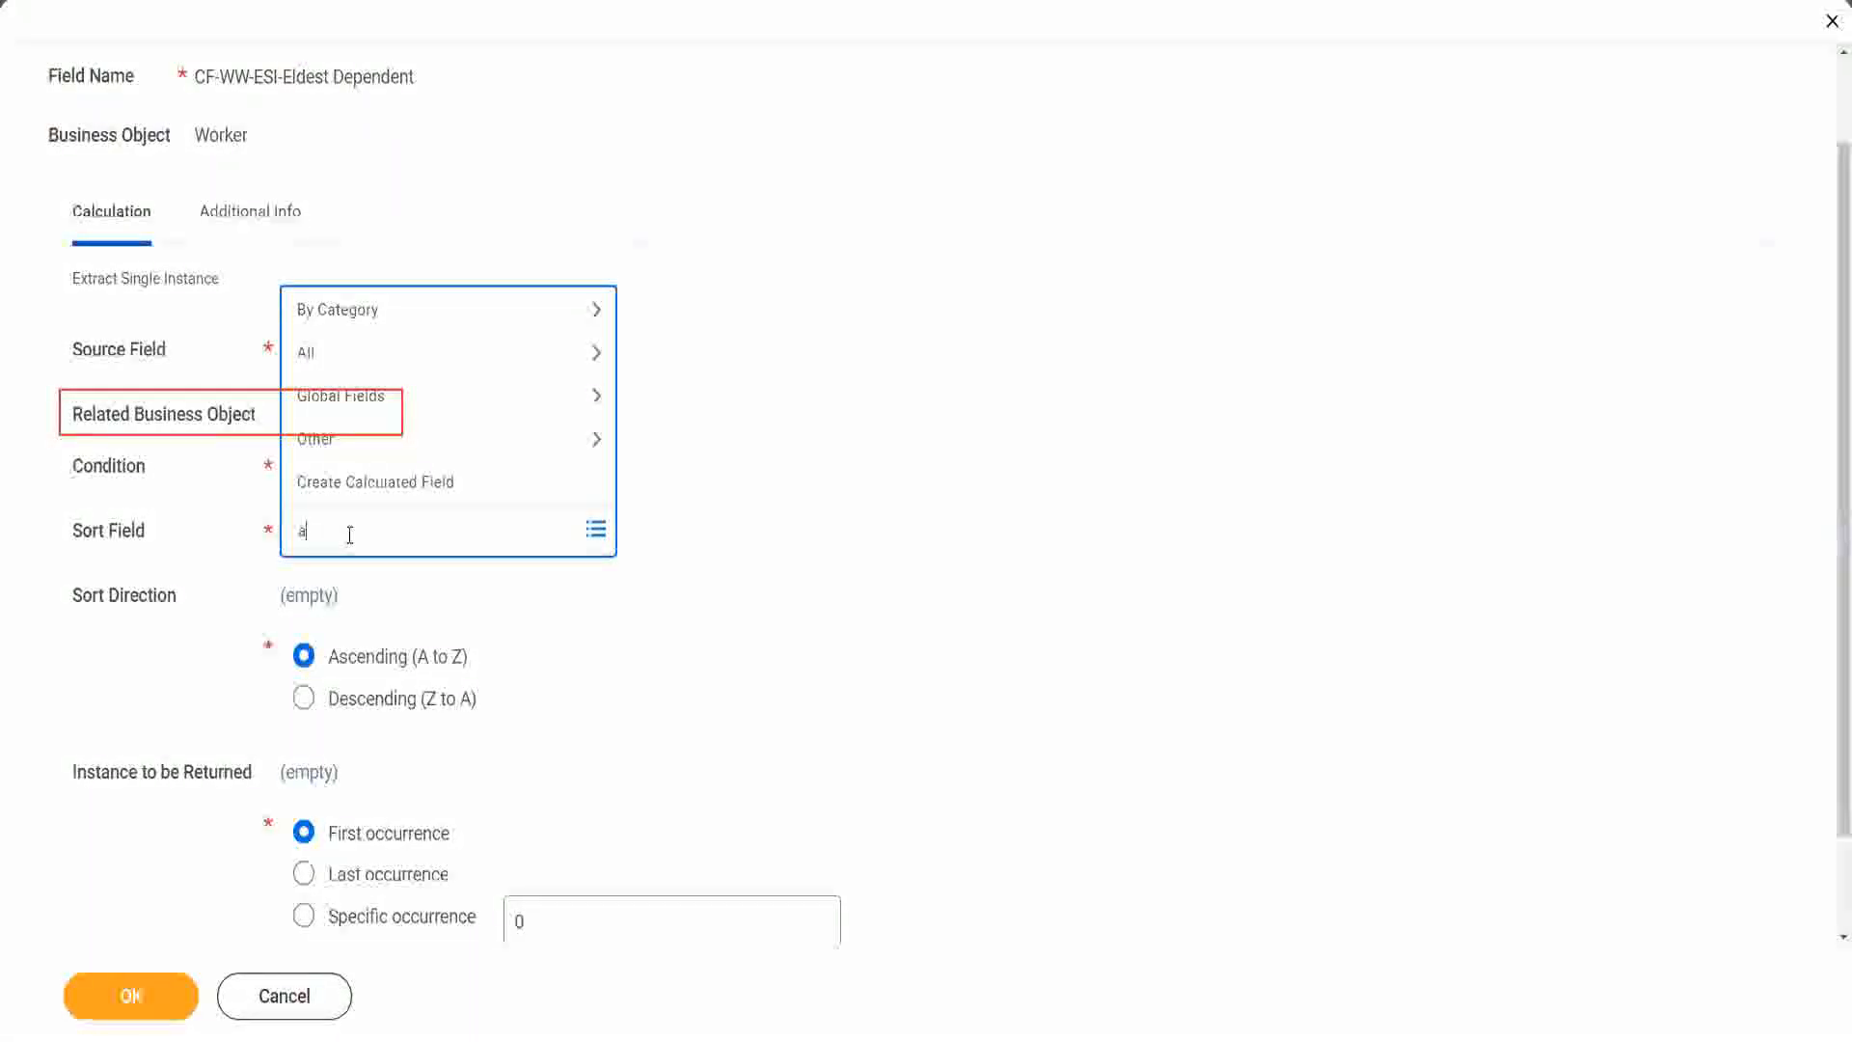
text(ge)
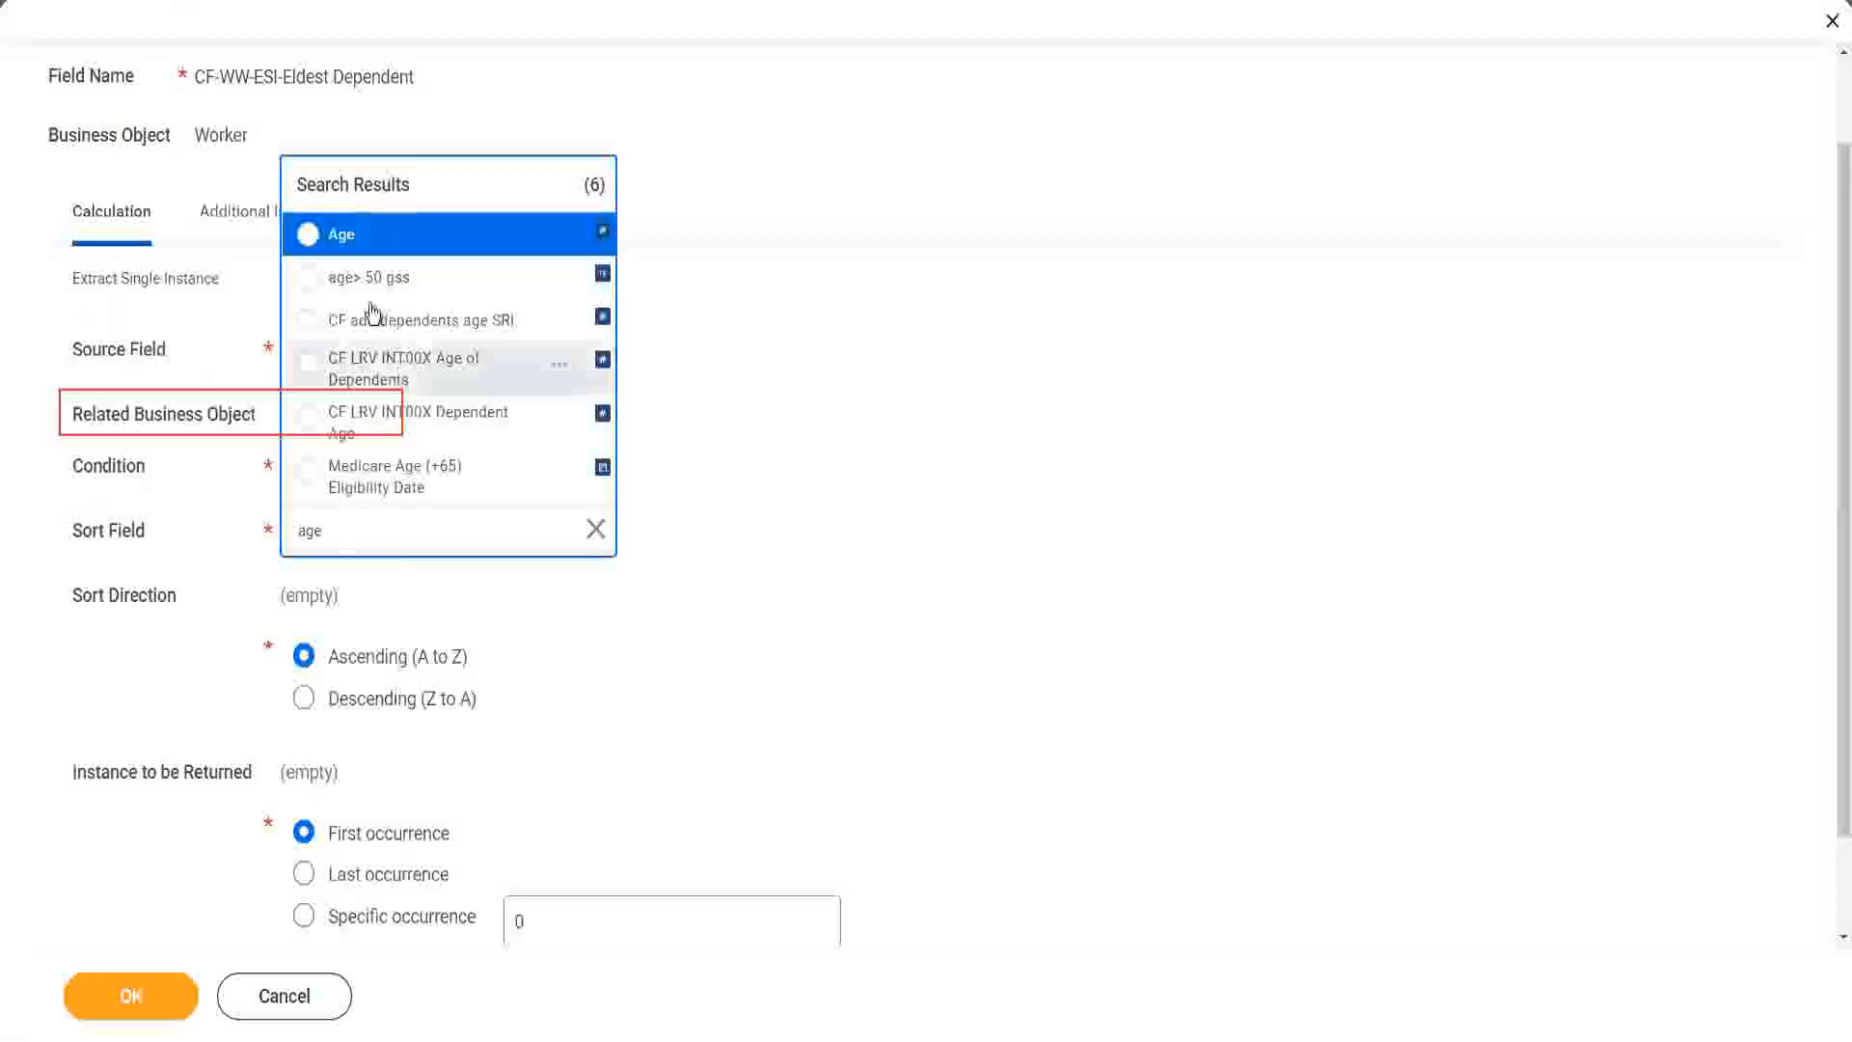
click(343, 239)
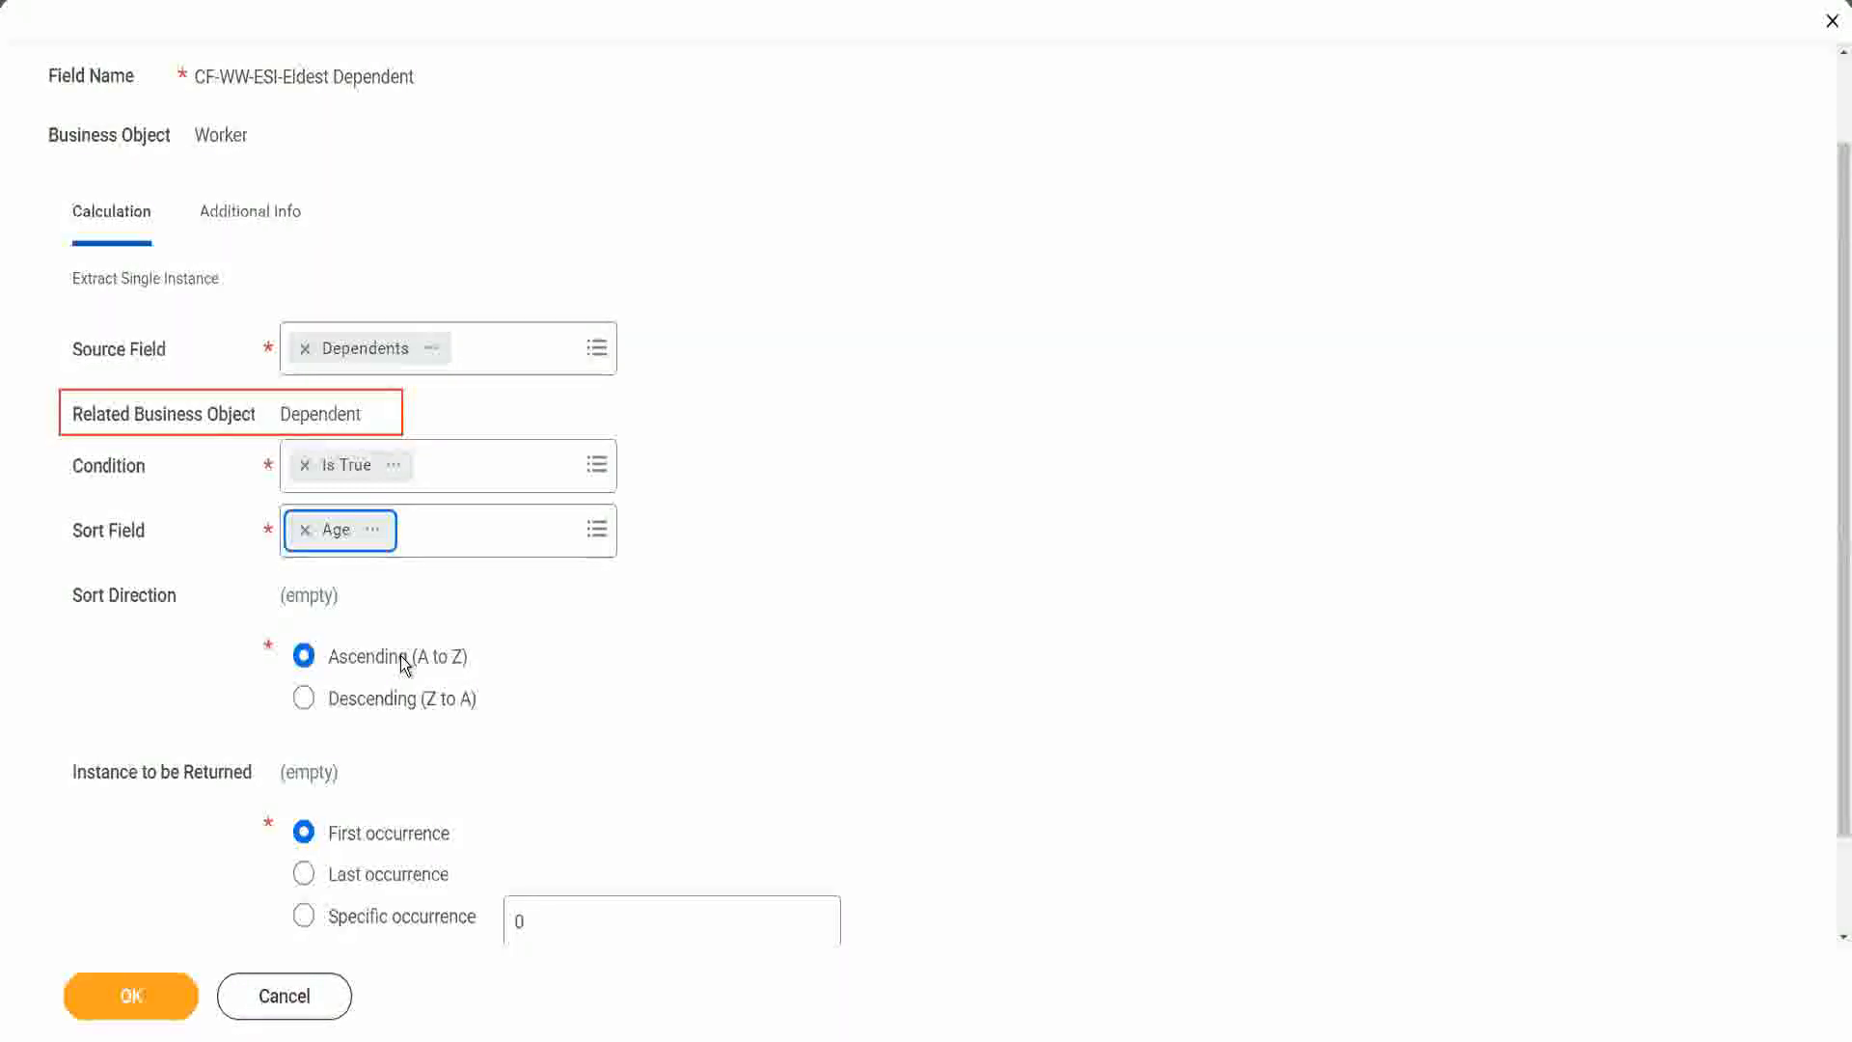
click(402, 708)
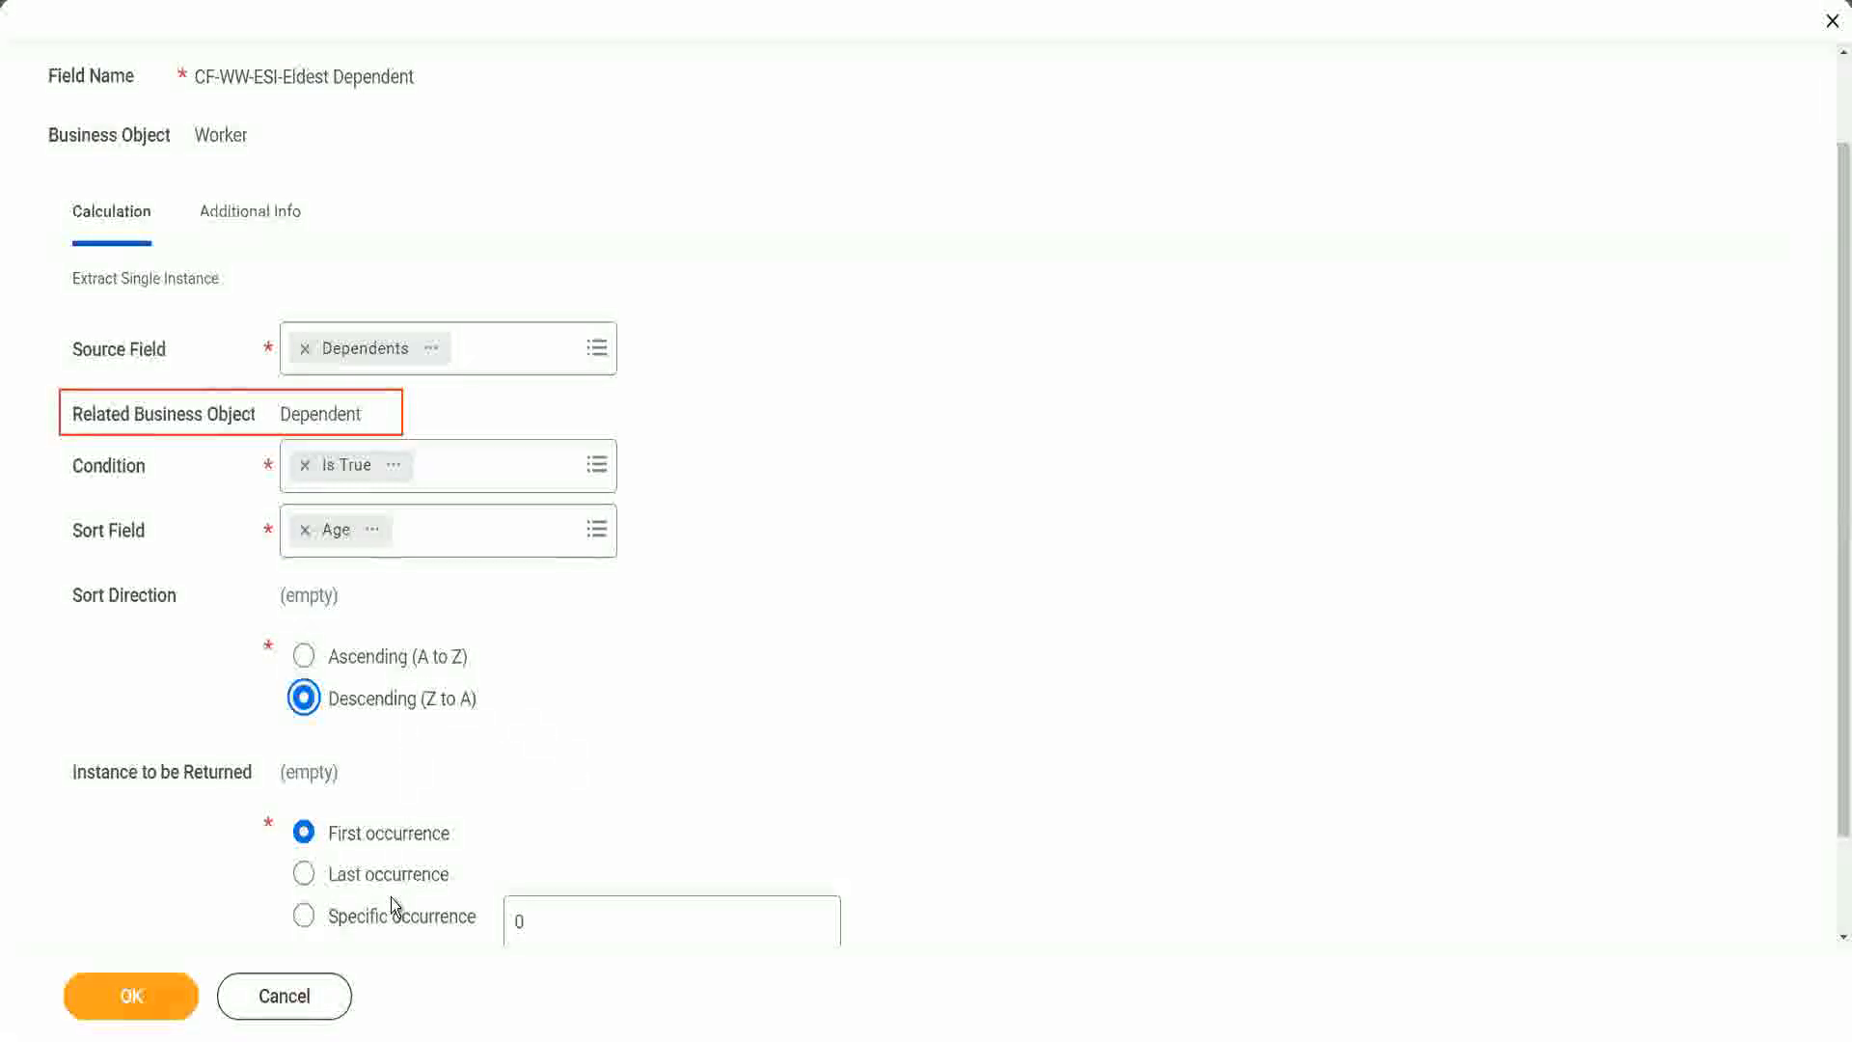
- Save the calculated field with First occurrence as the instance to be returned and review its saved definition
mouse_move(393, 904)
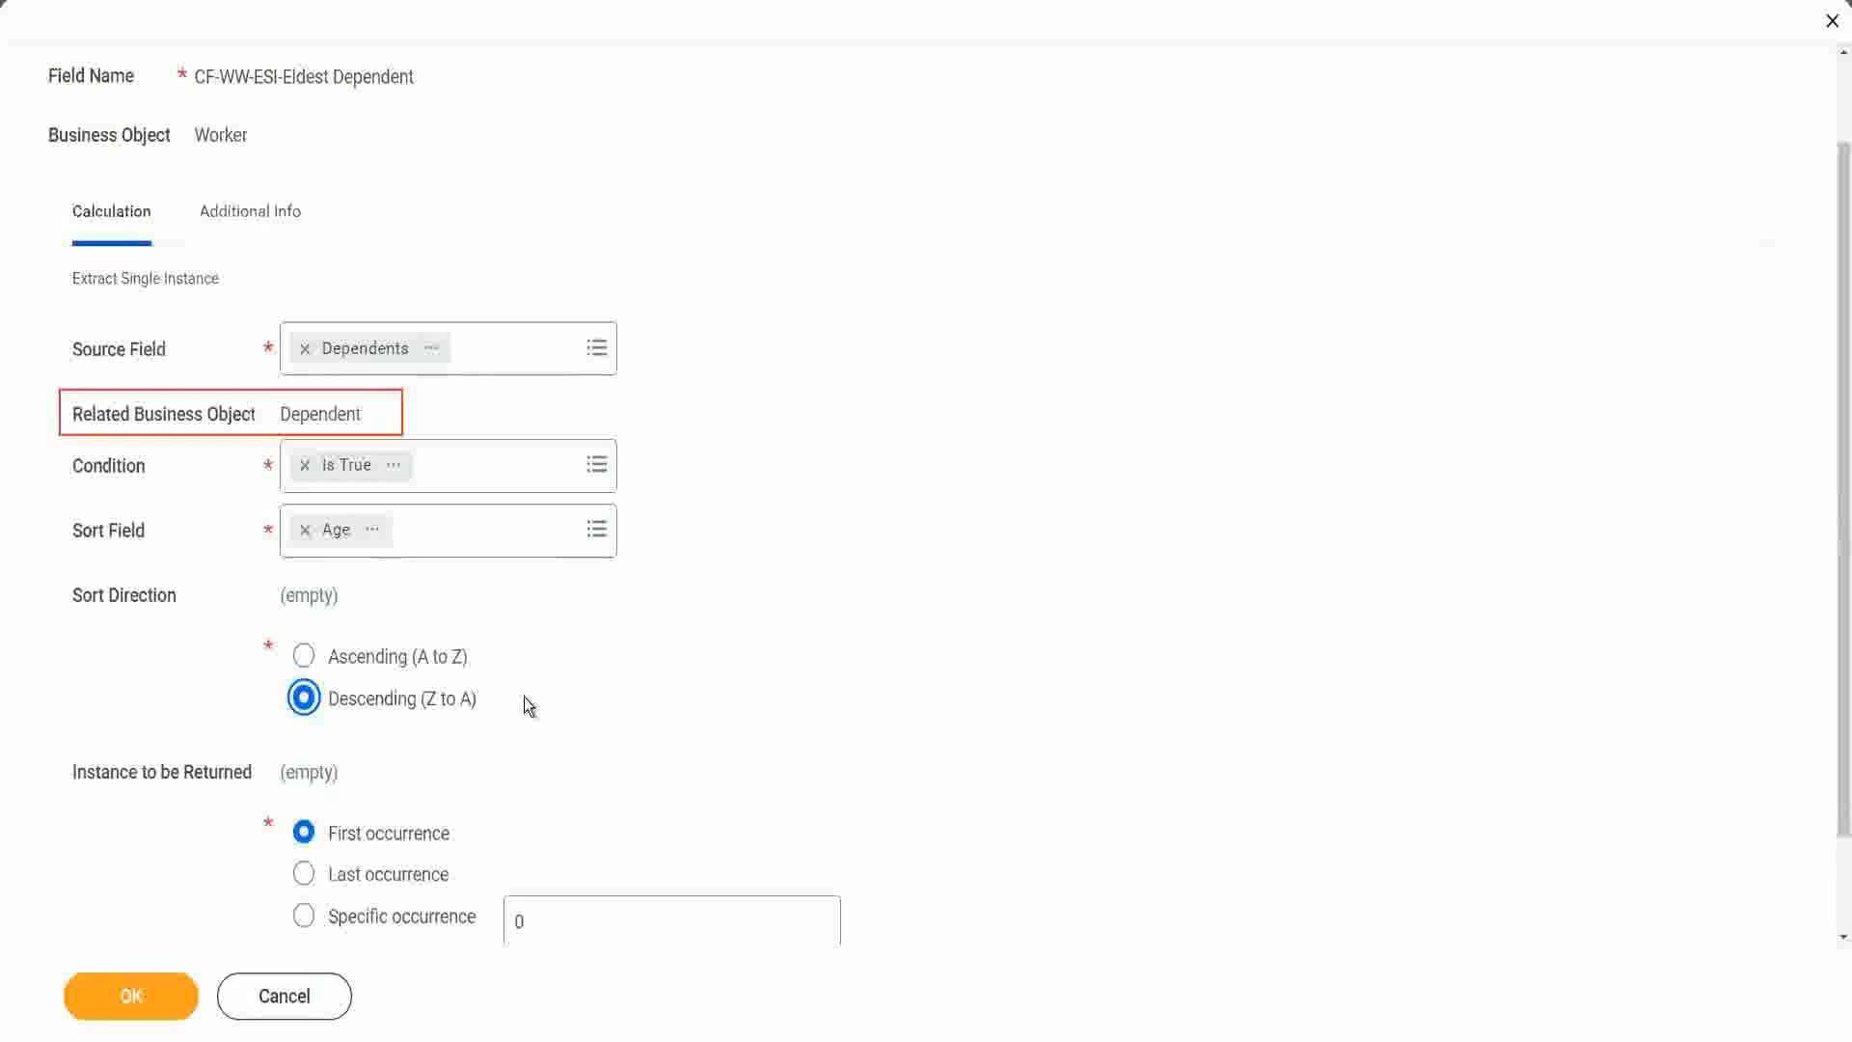
click(133, 996)
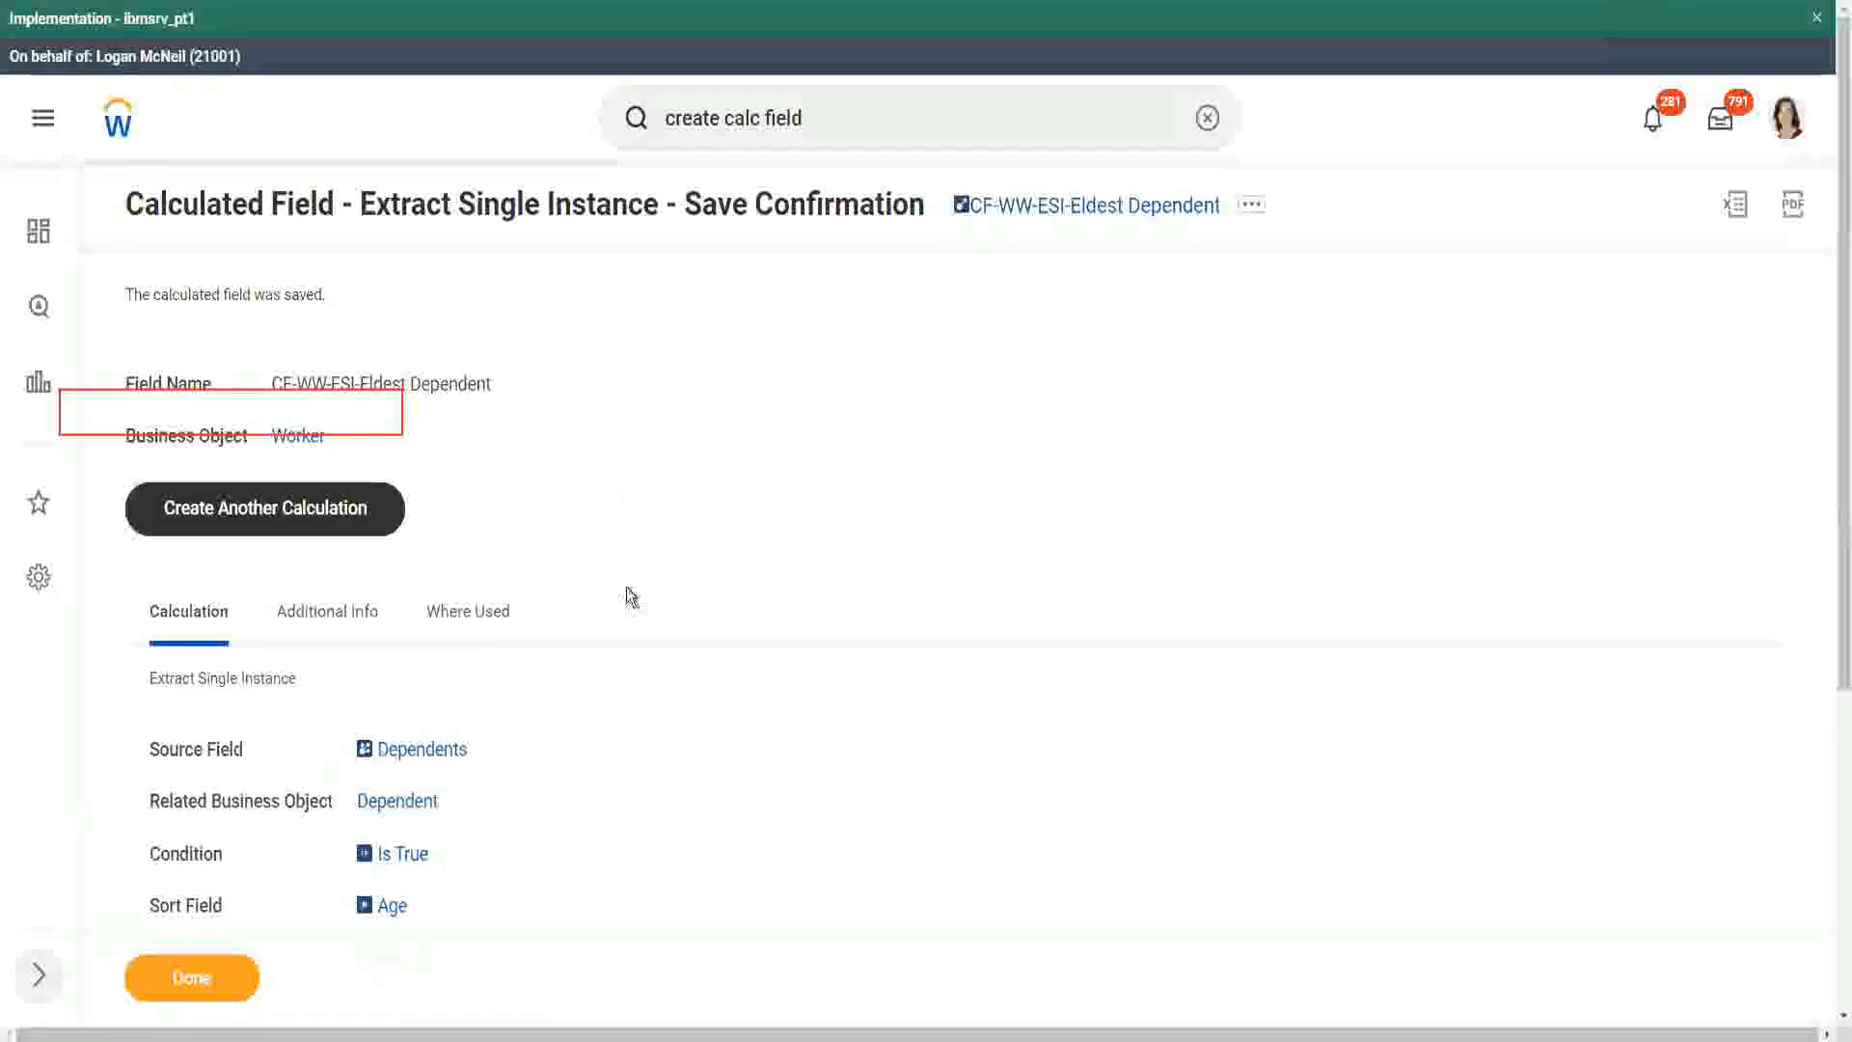
scroll(608, 618, down, 2)
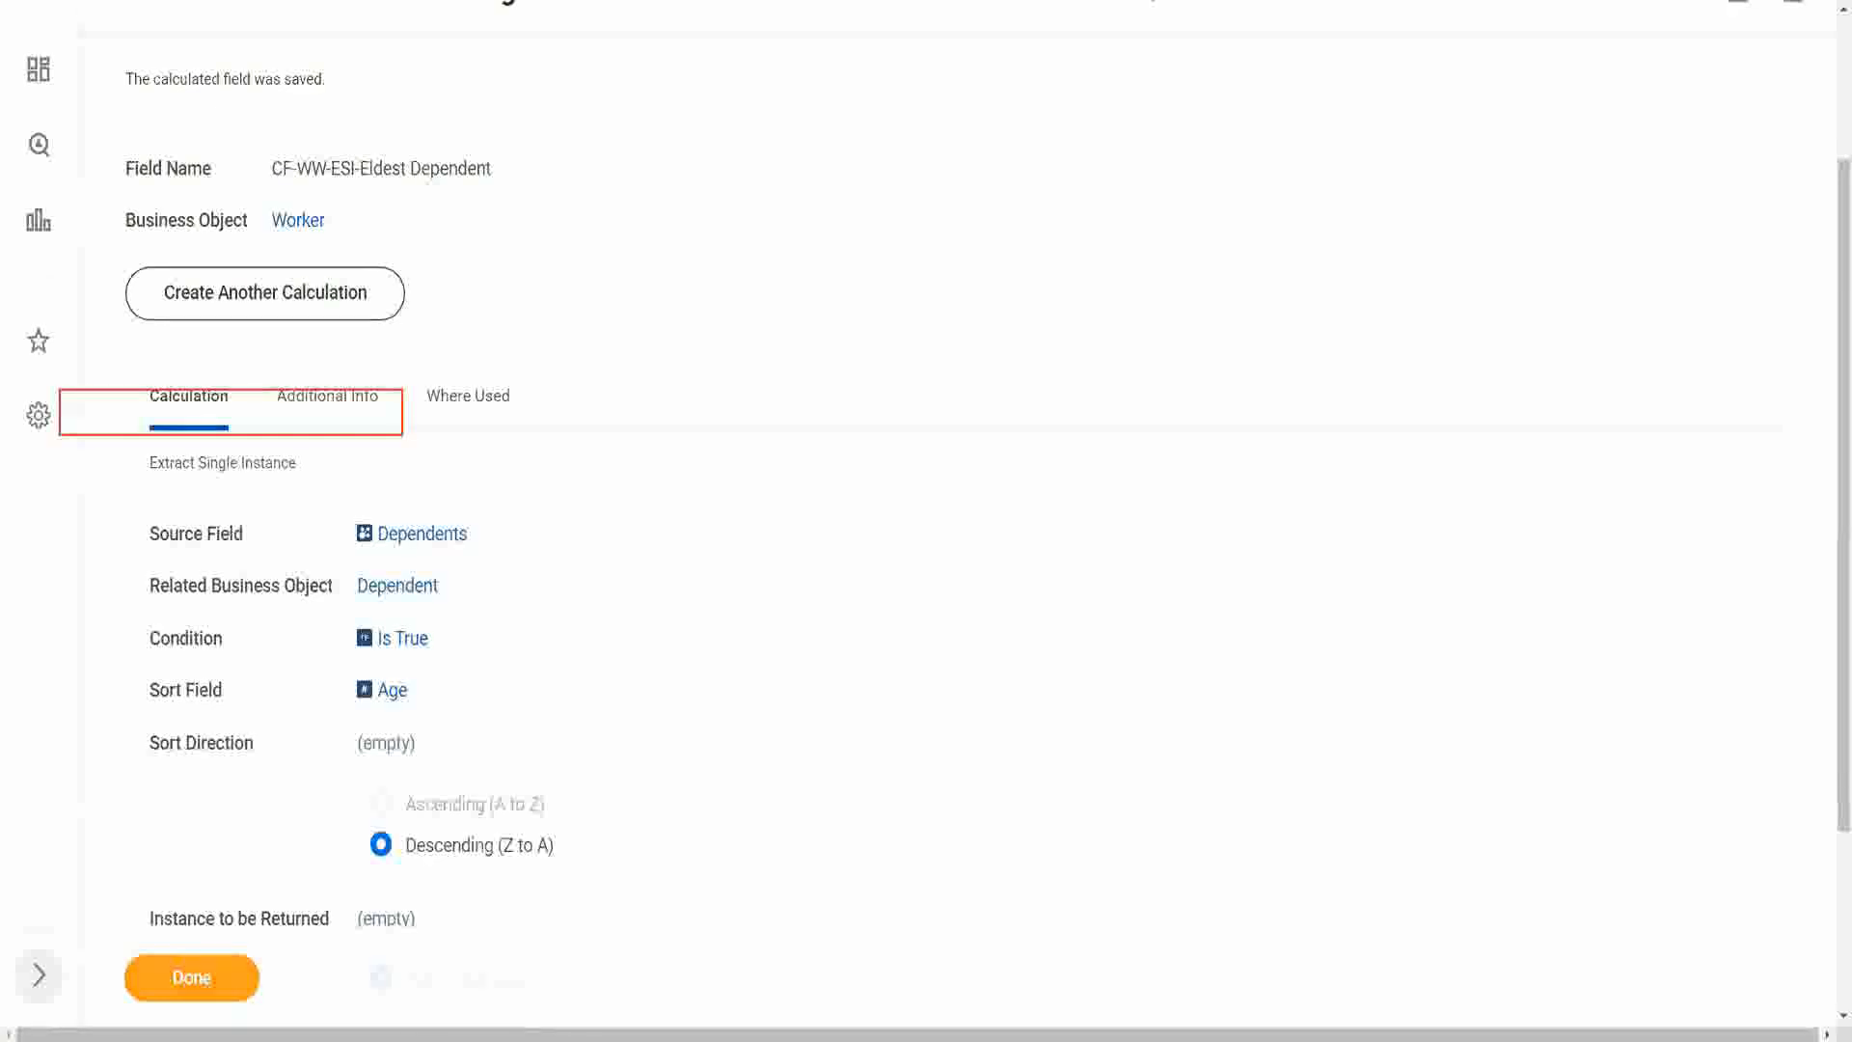
- Switch to the text editor notes and reword the question on line 13 as "How to find the Eldest Dependent Child ??"
key(alt+Tab)
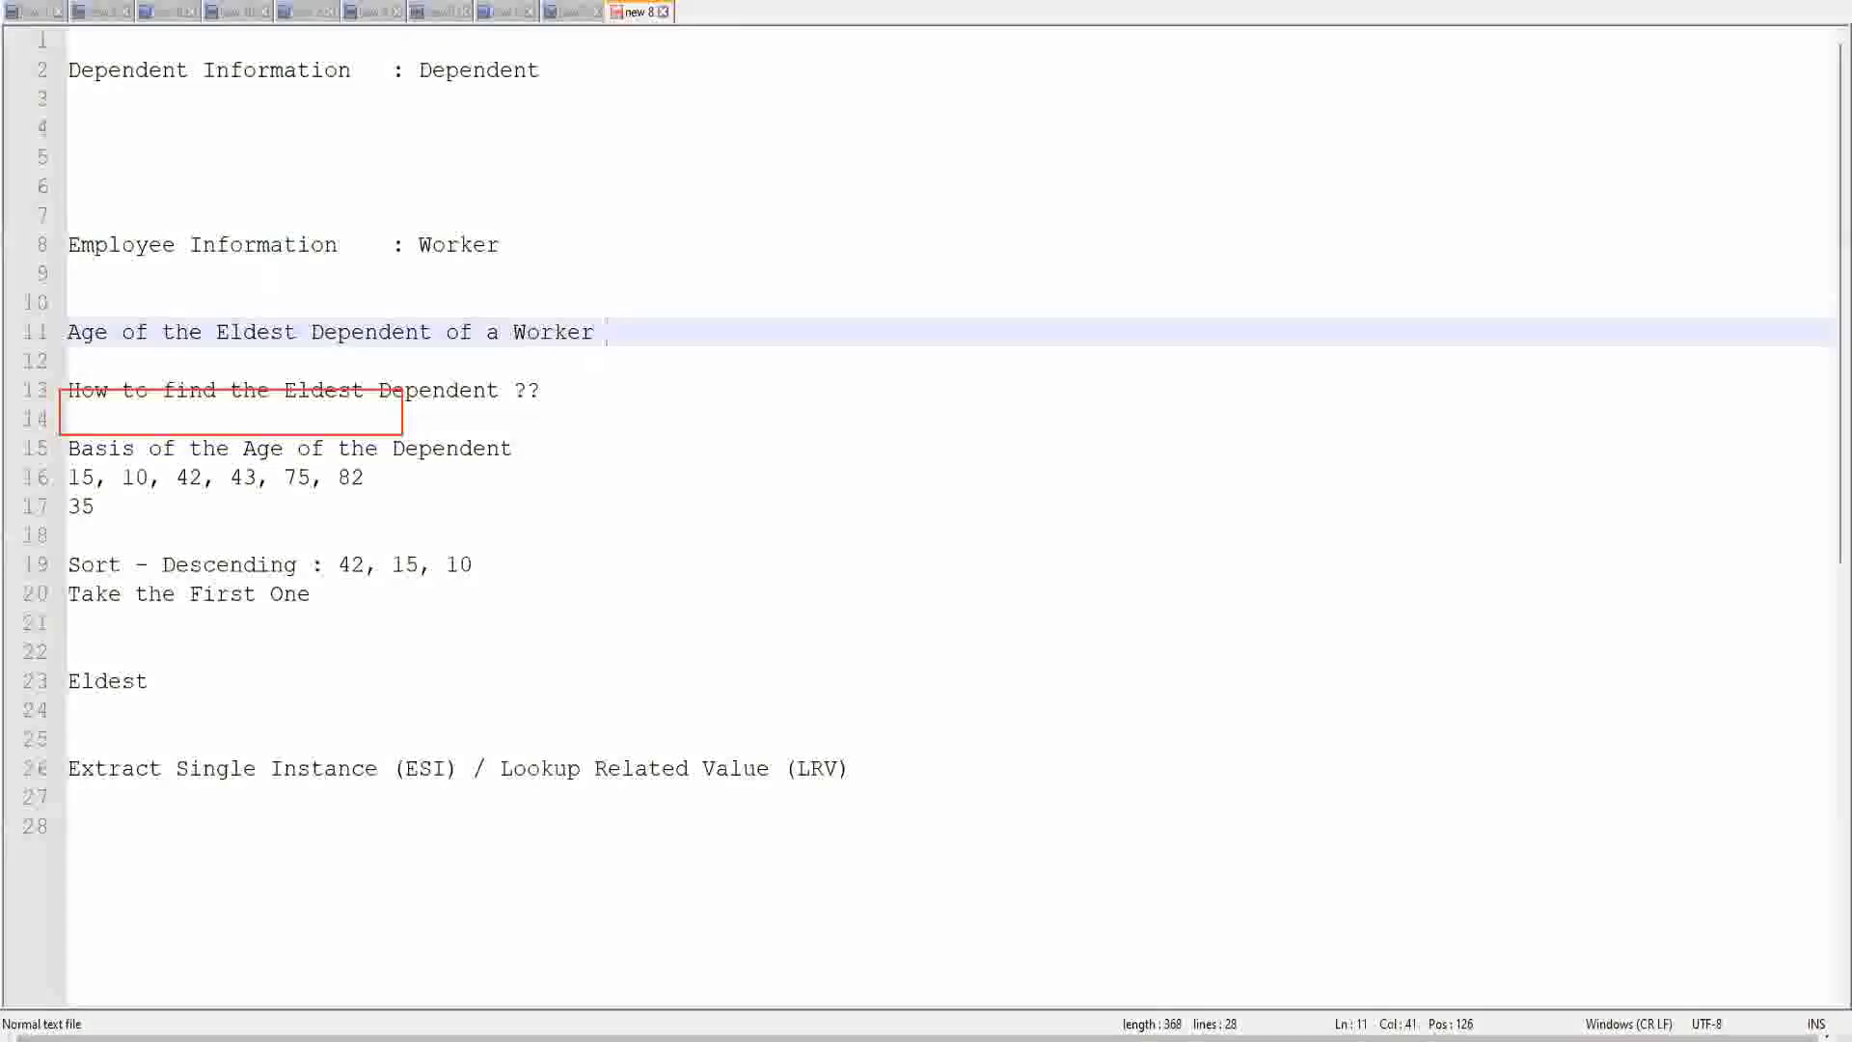
double_click(439, 391)
text(Child )
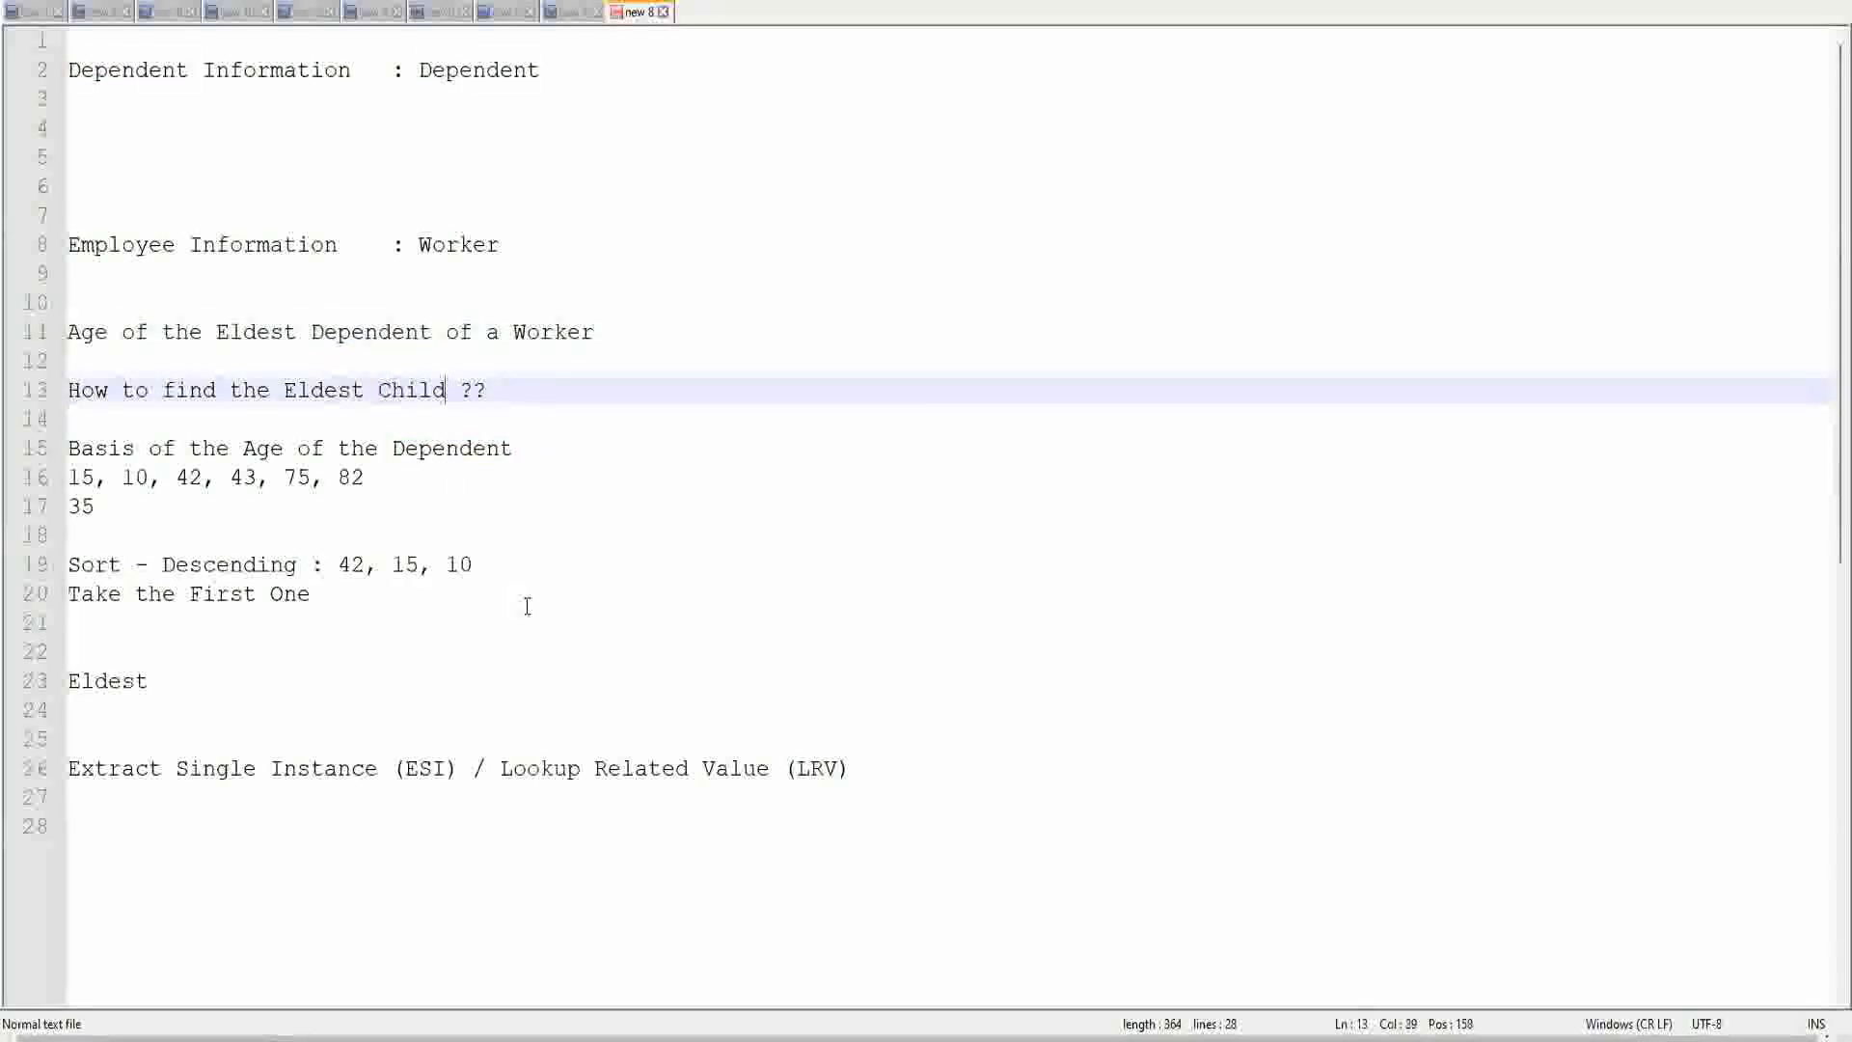
text(as a)
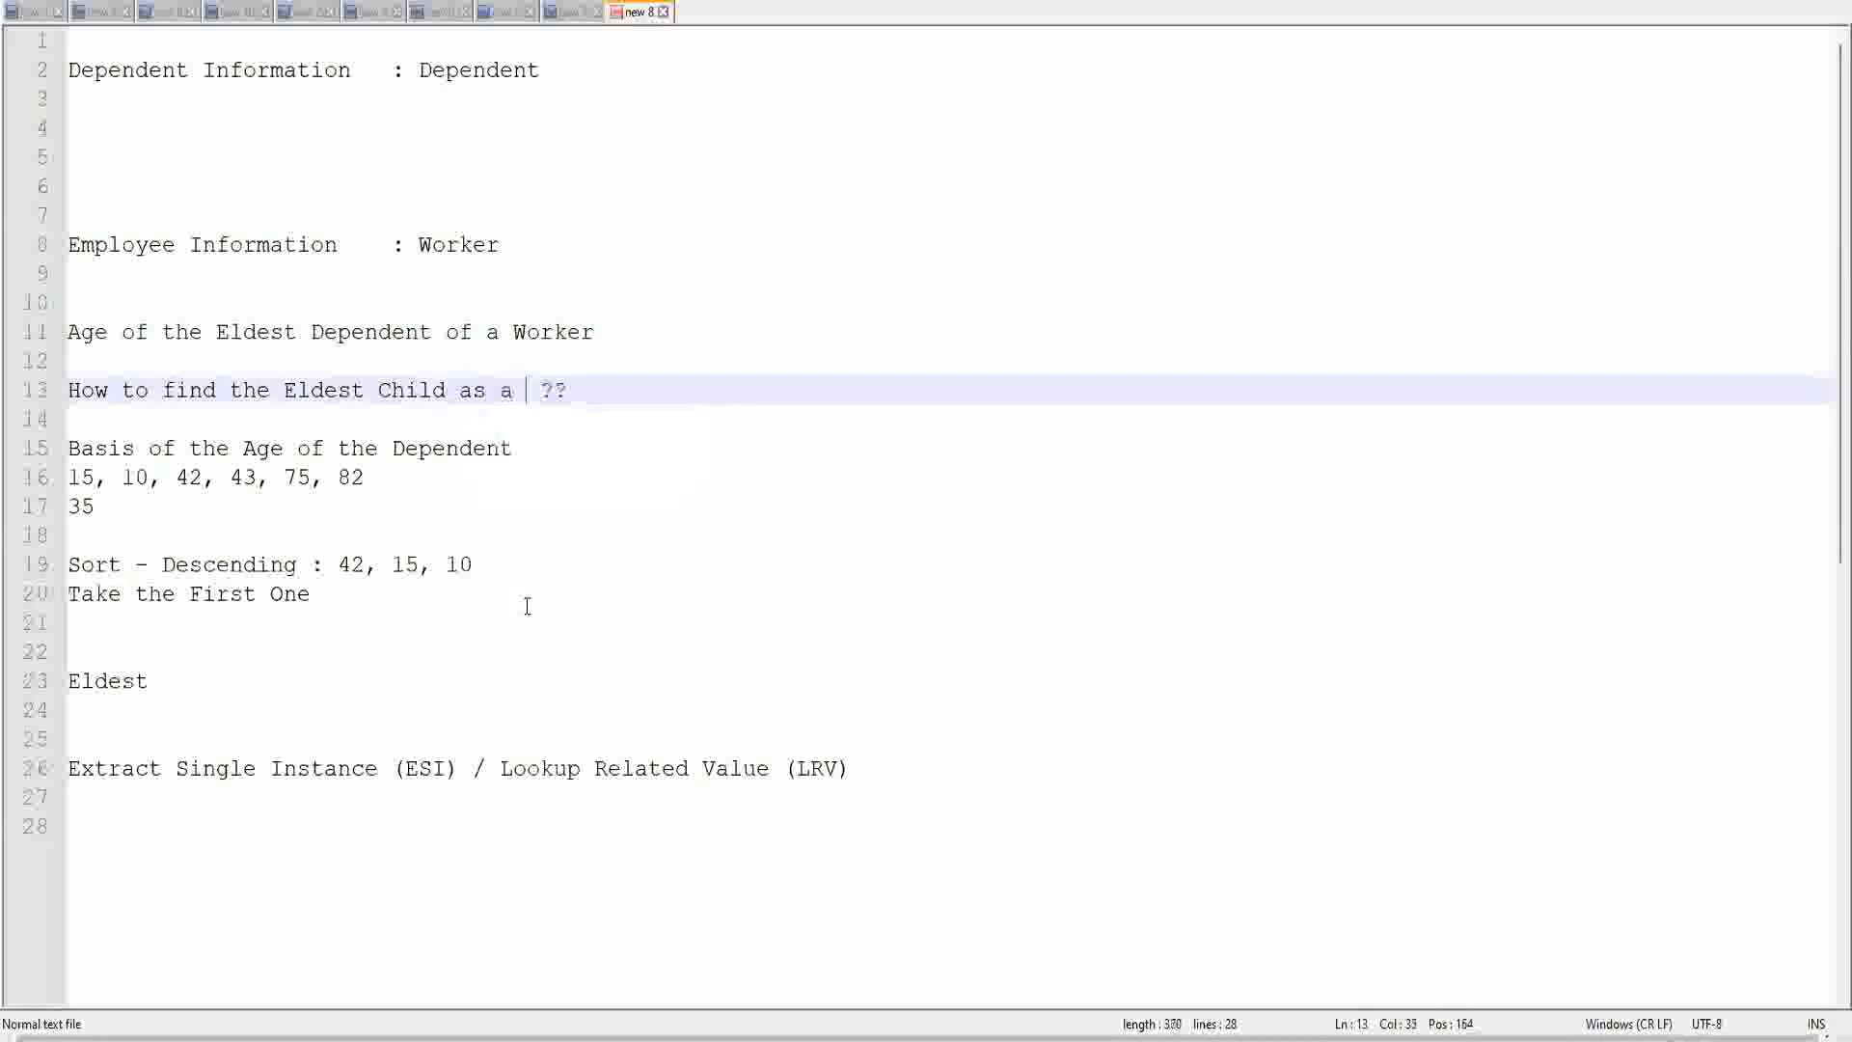
key(BackSpace)
key(BackSpace)
key(BackSpace)
key(BackSpace)
key(BackSpace)
key(BackSpace)
key(BackSpace)
key(BackSpace)
key(BackSpace)
key(BackSpace)
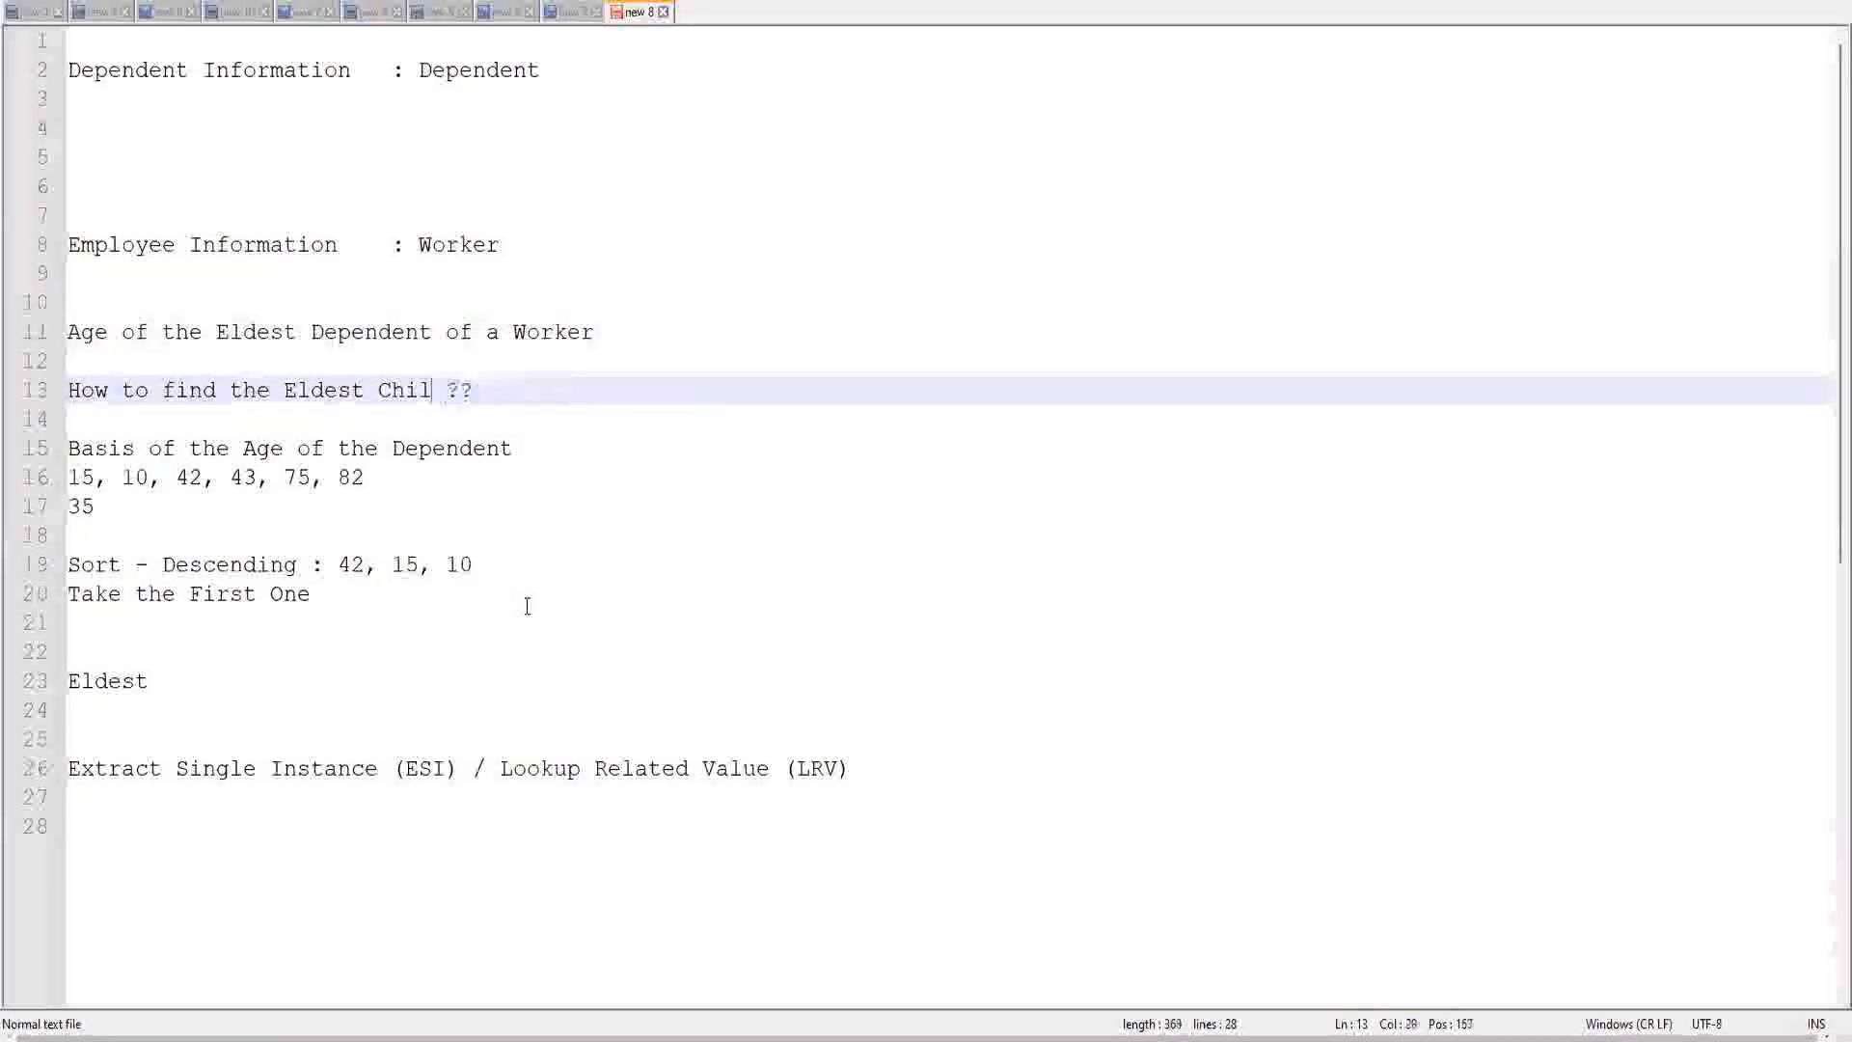
text(Dependent )
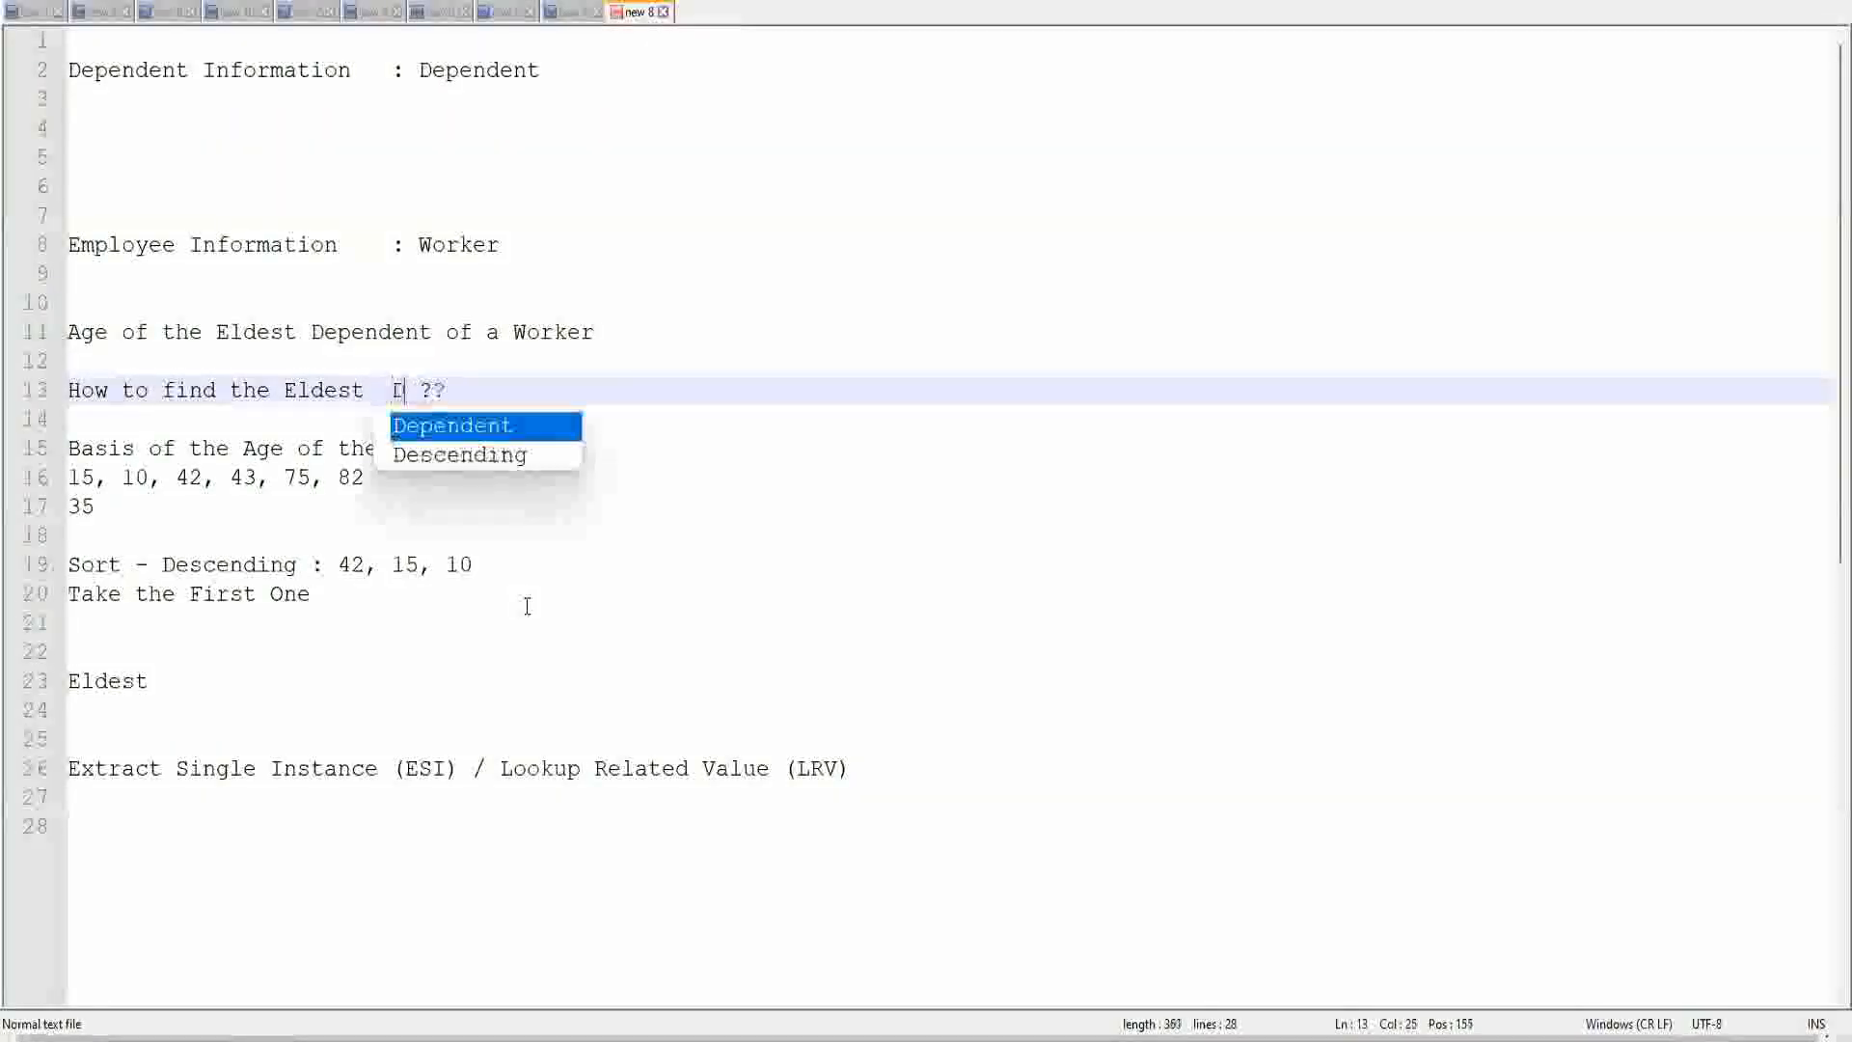
text(Child)
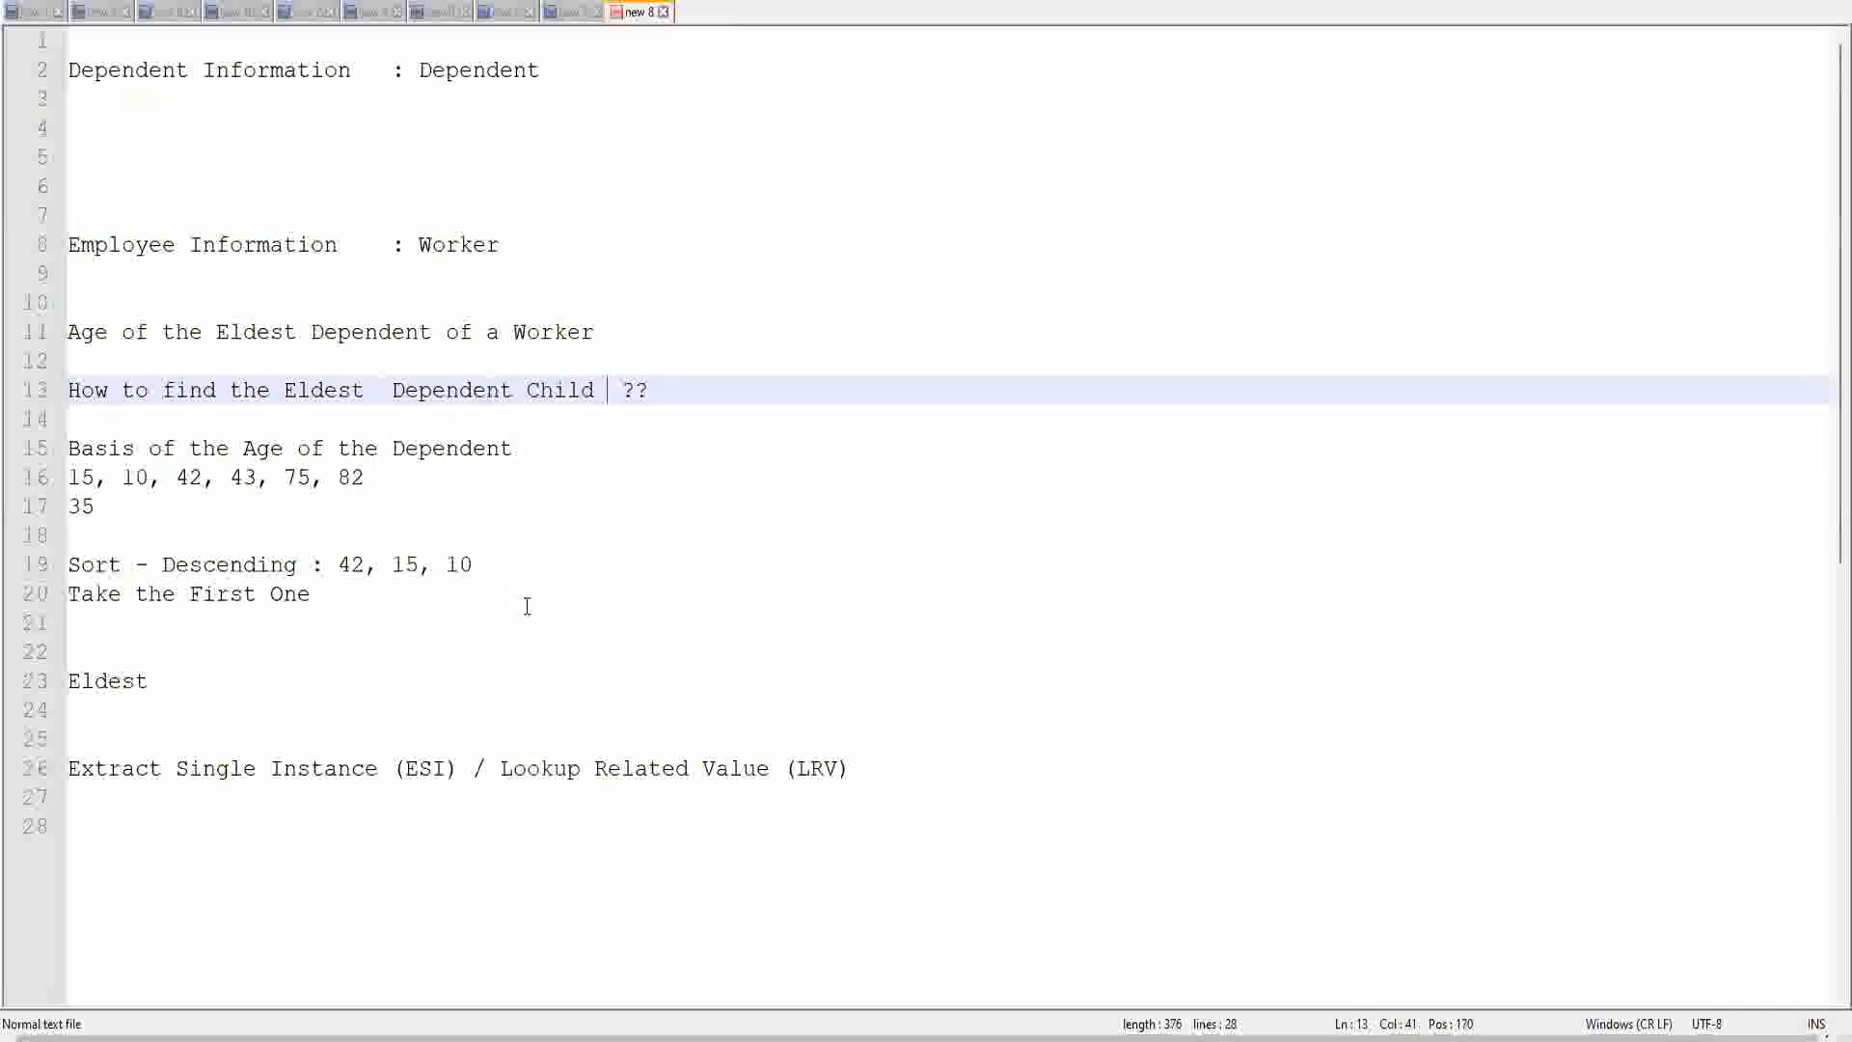
click(379, 394)
key(Delete)
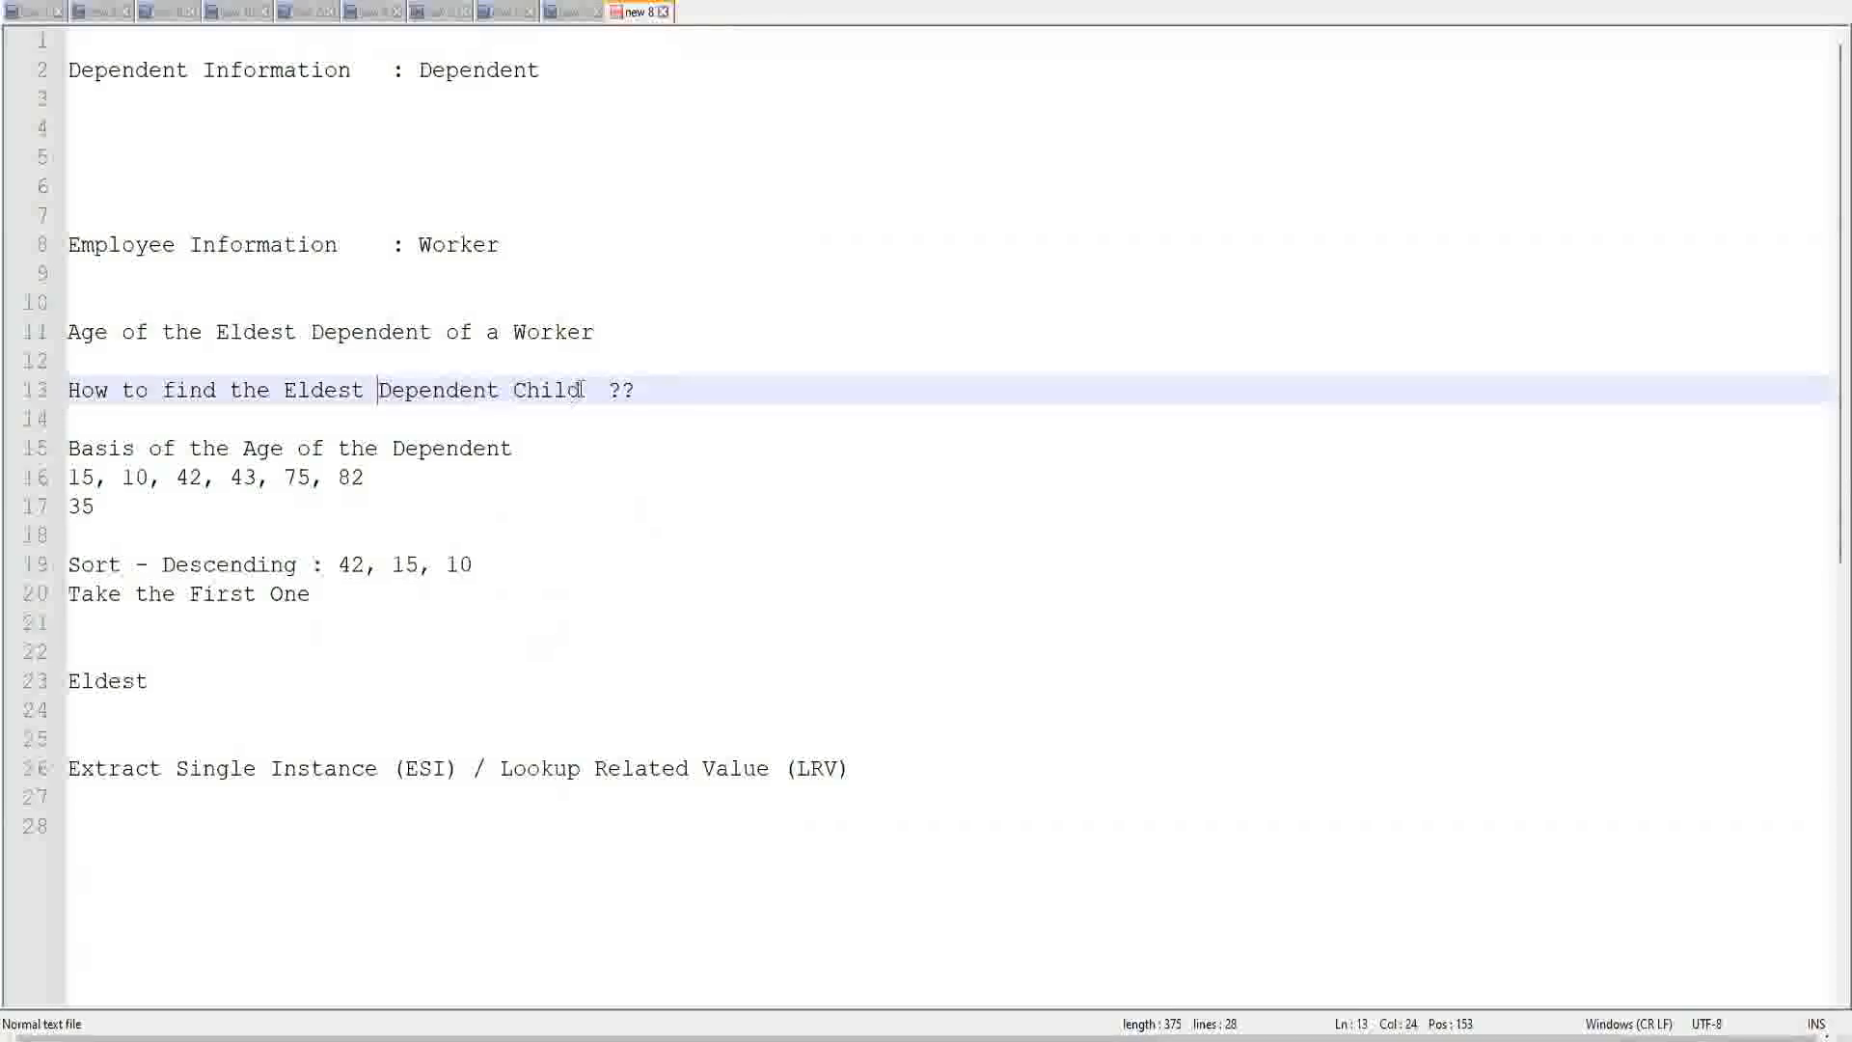
- Highlight the phrase "Dependent Child" in the line 13 question to point out the new requirement
drag(381, 388, 581, 389)
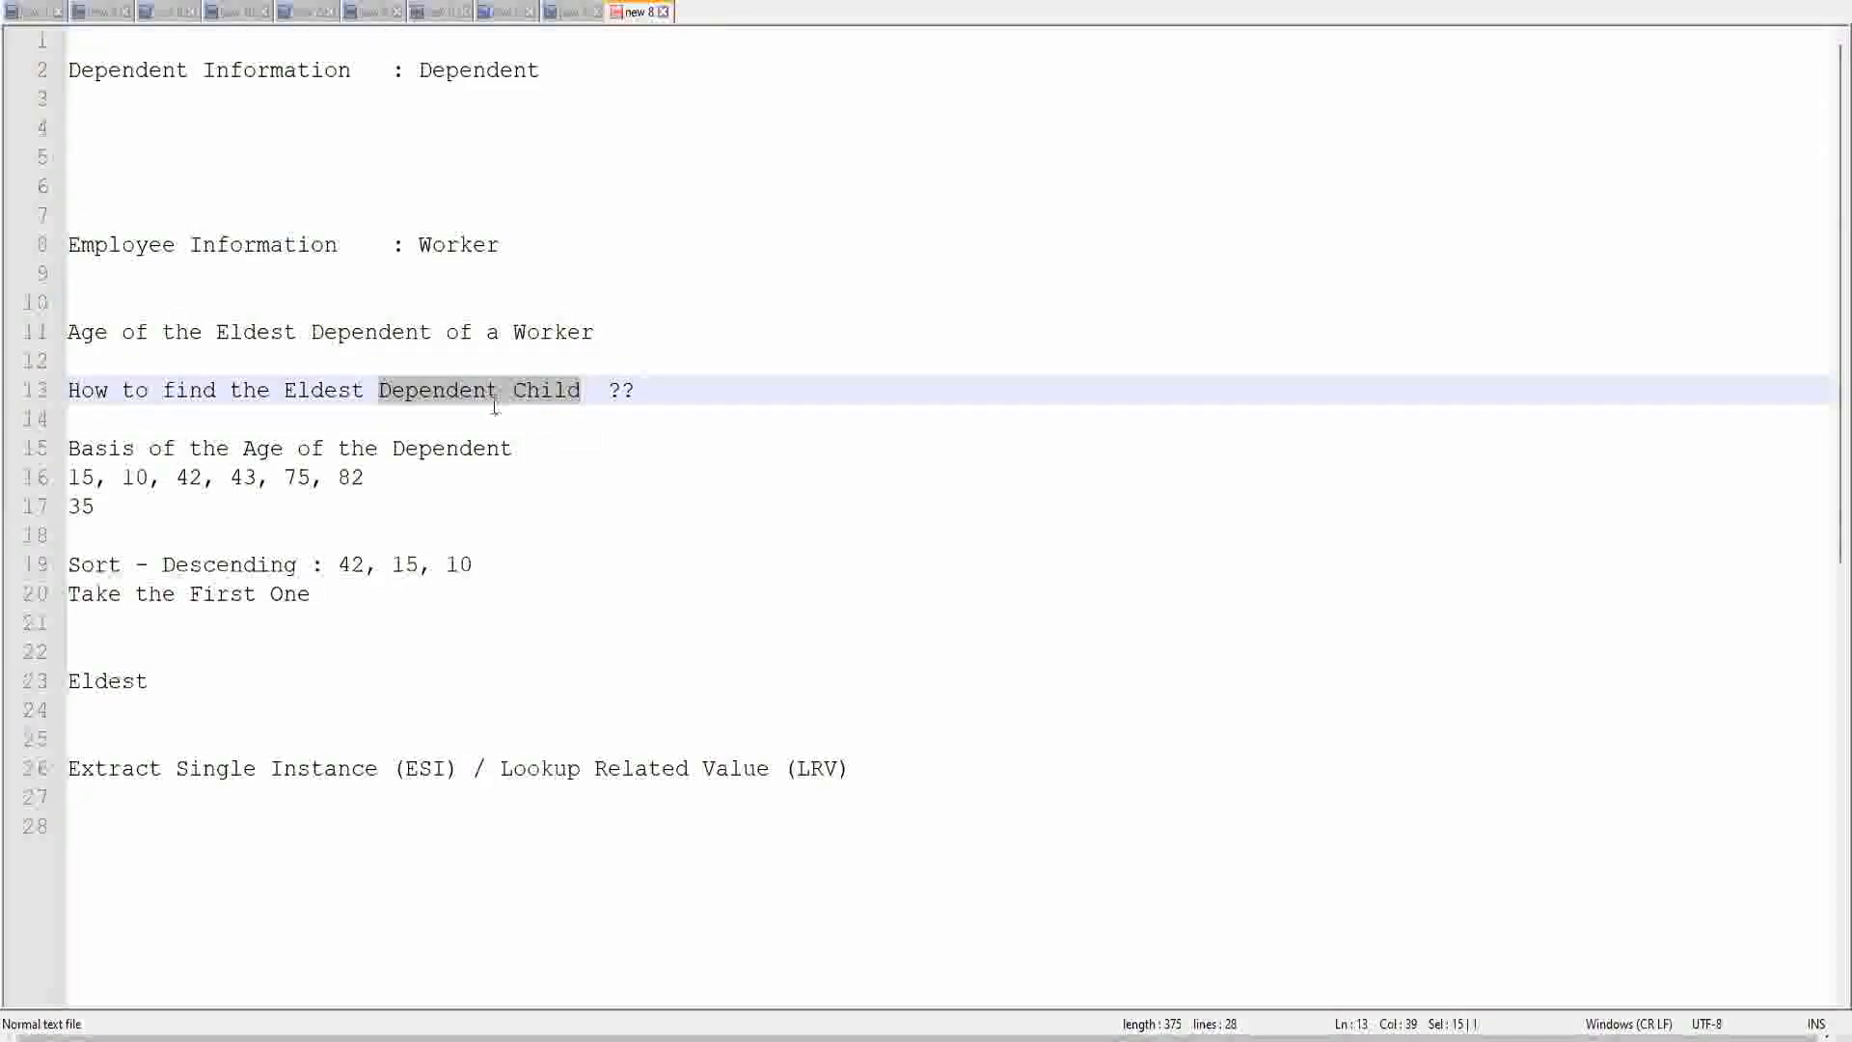
click(552, 395)
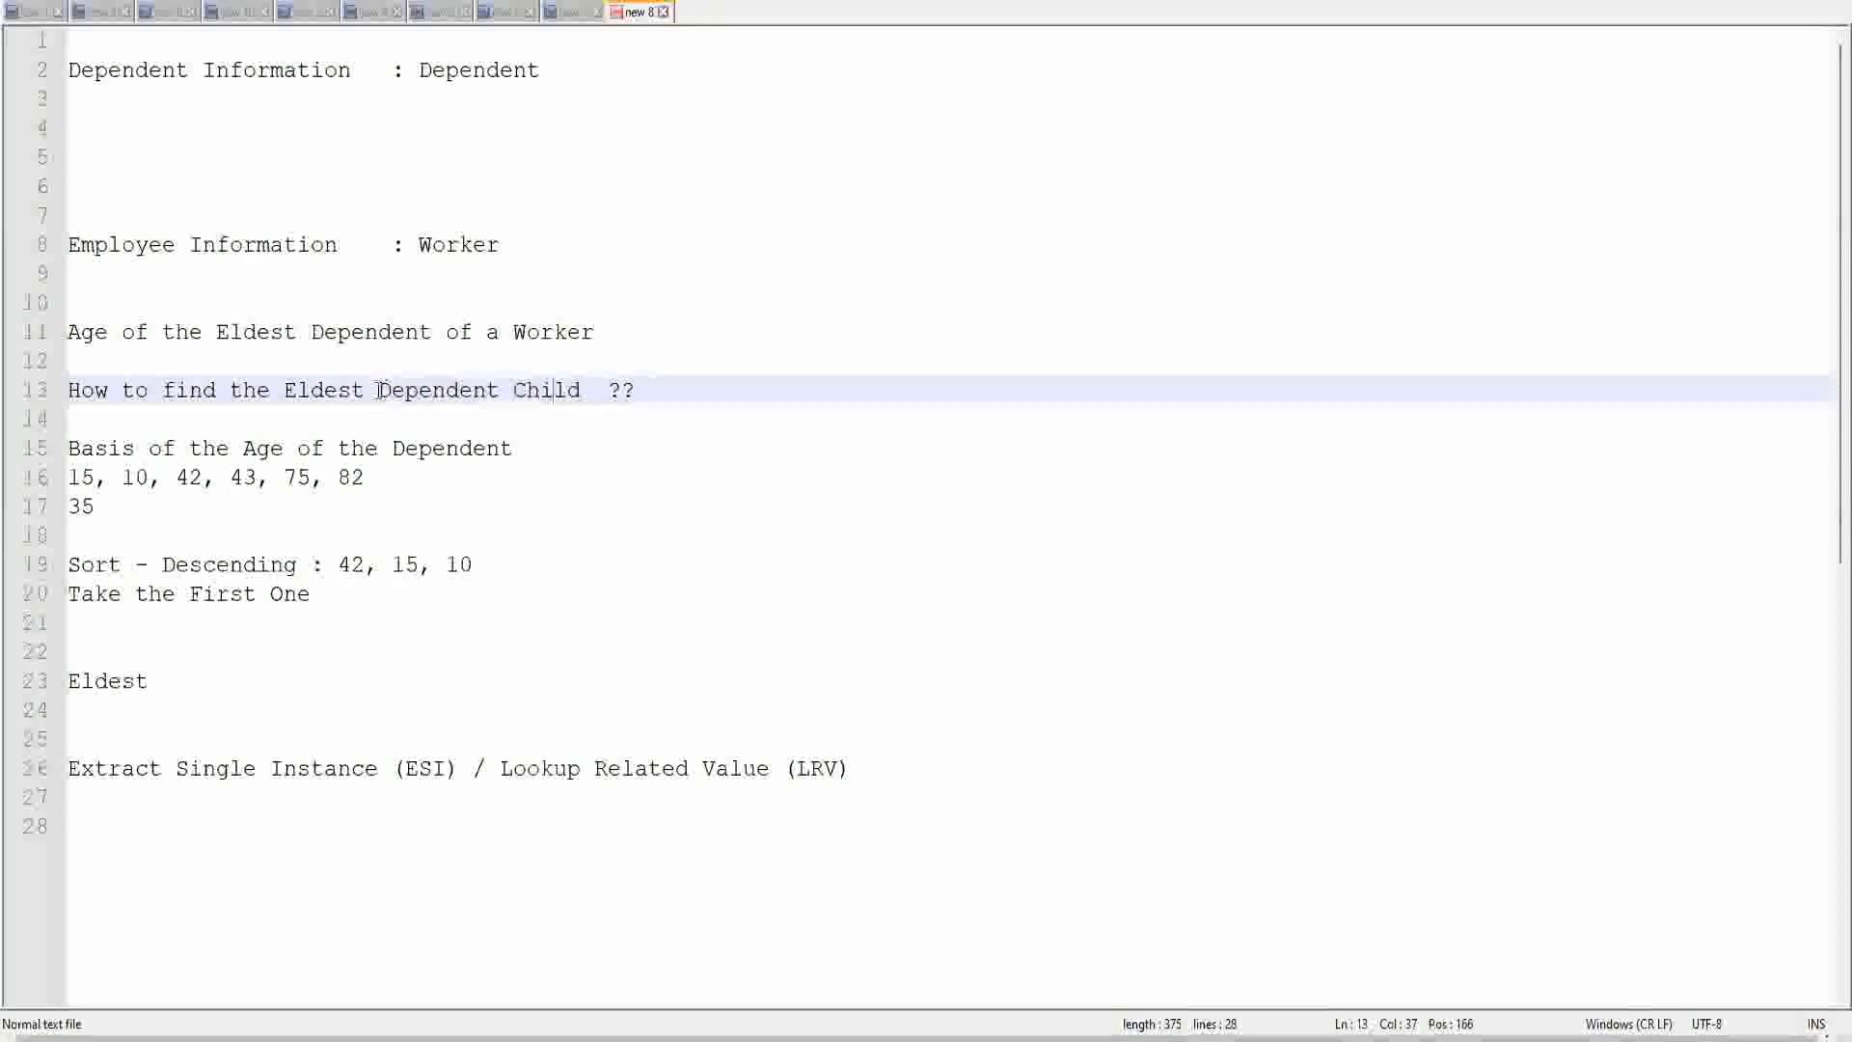
drag(374, 389, 581, 393)
click(567, 390)
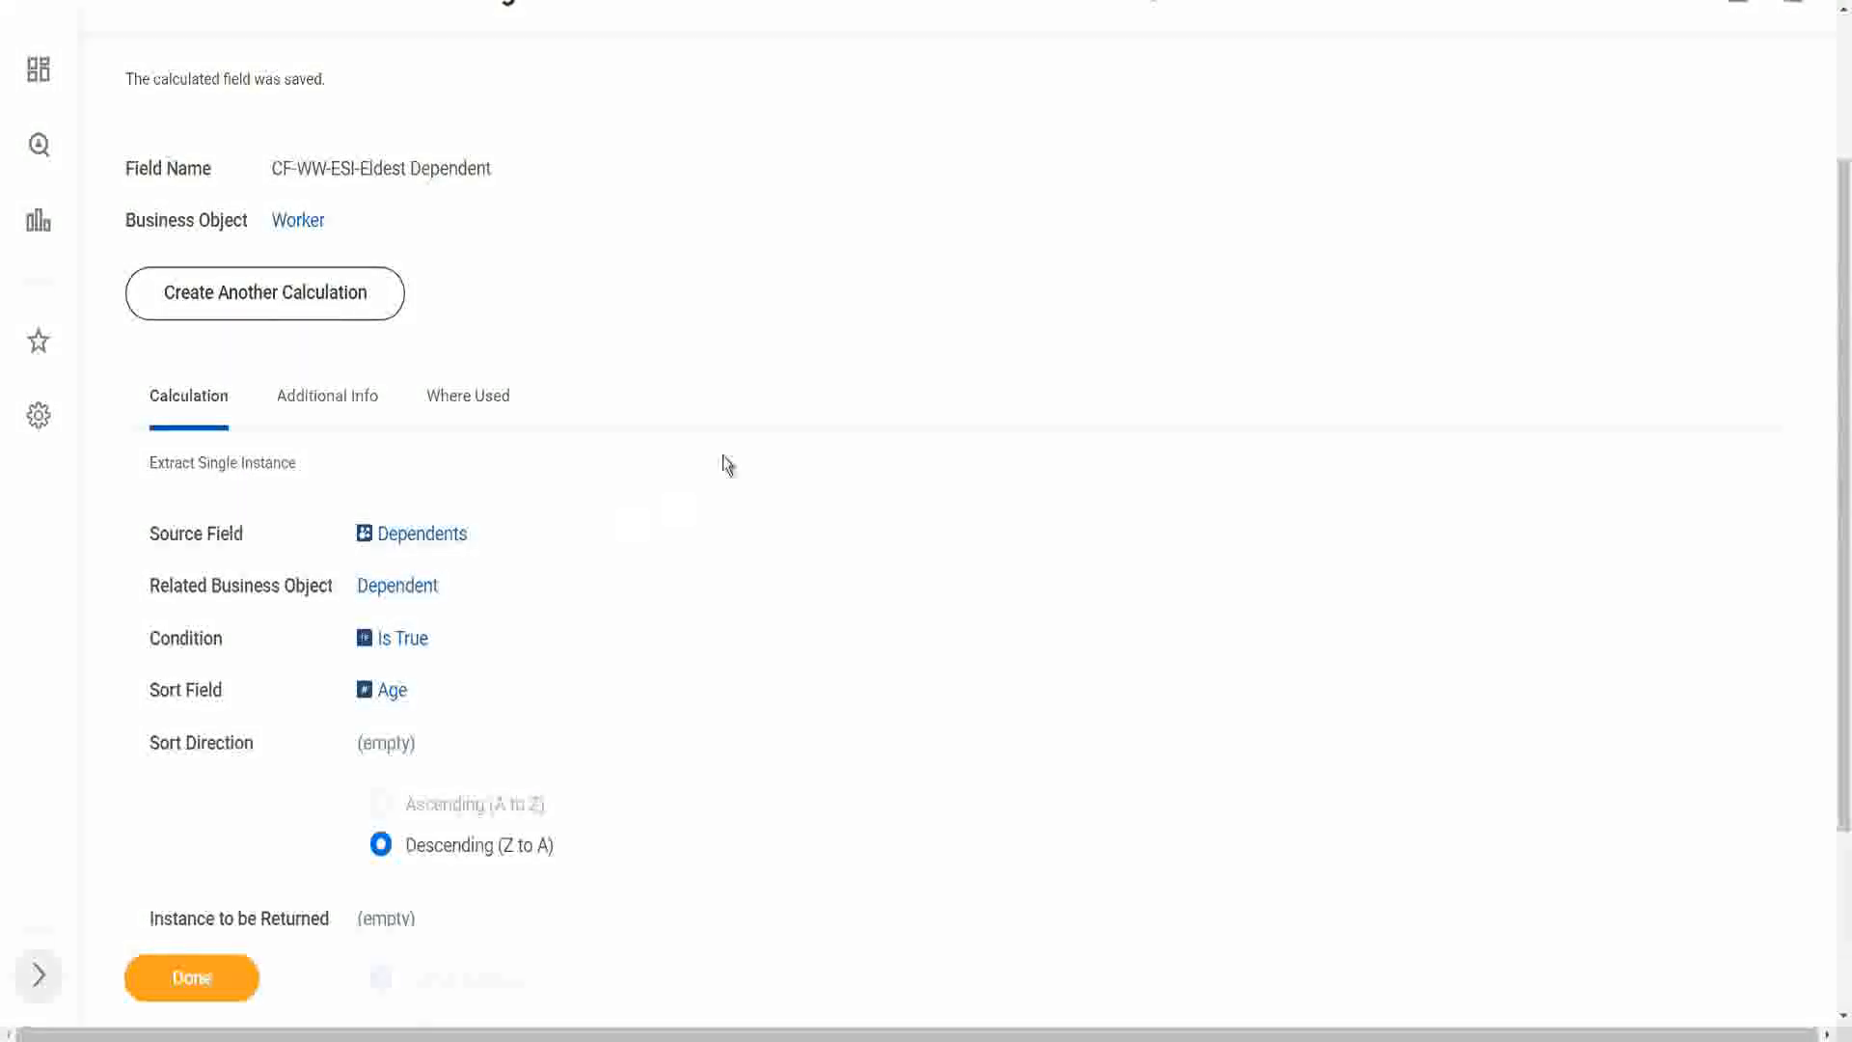
- Return to Workday, open the saved calculated field for editing and rename it CF-WW-ESI-Eldest Dependent Child
scroll(722, 459, up, 3)
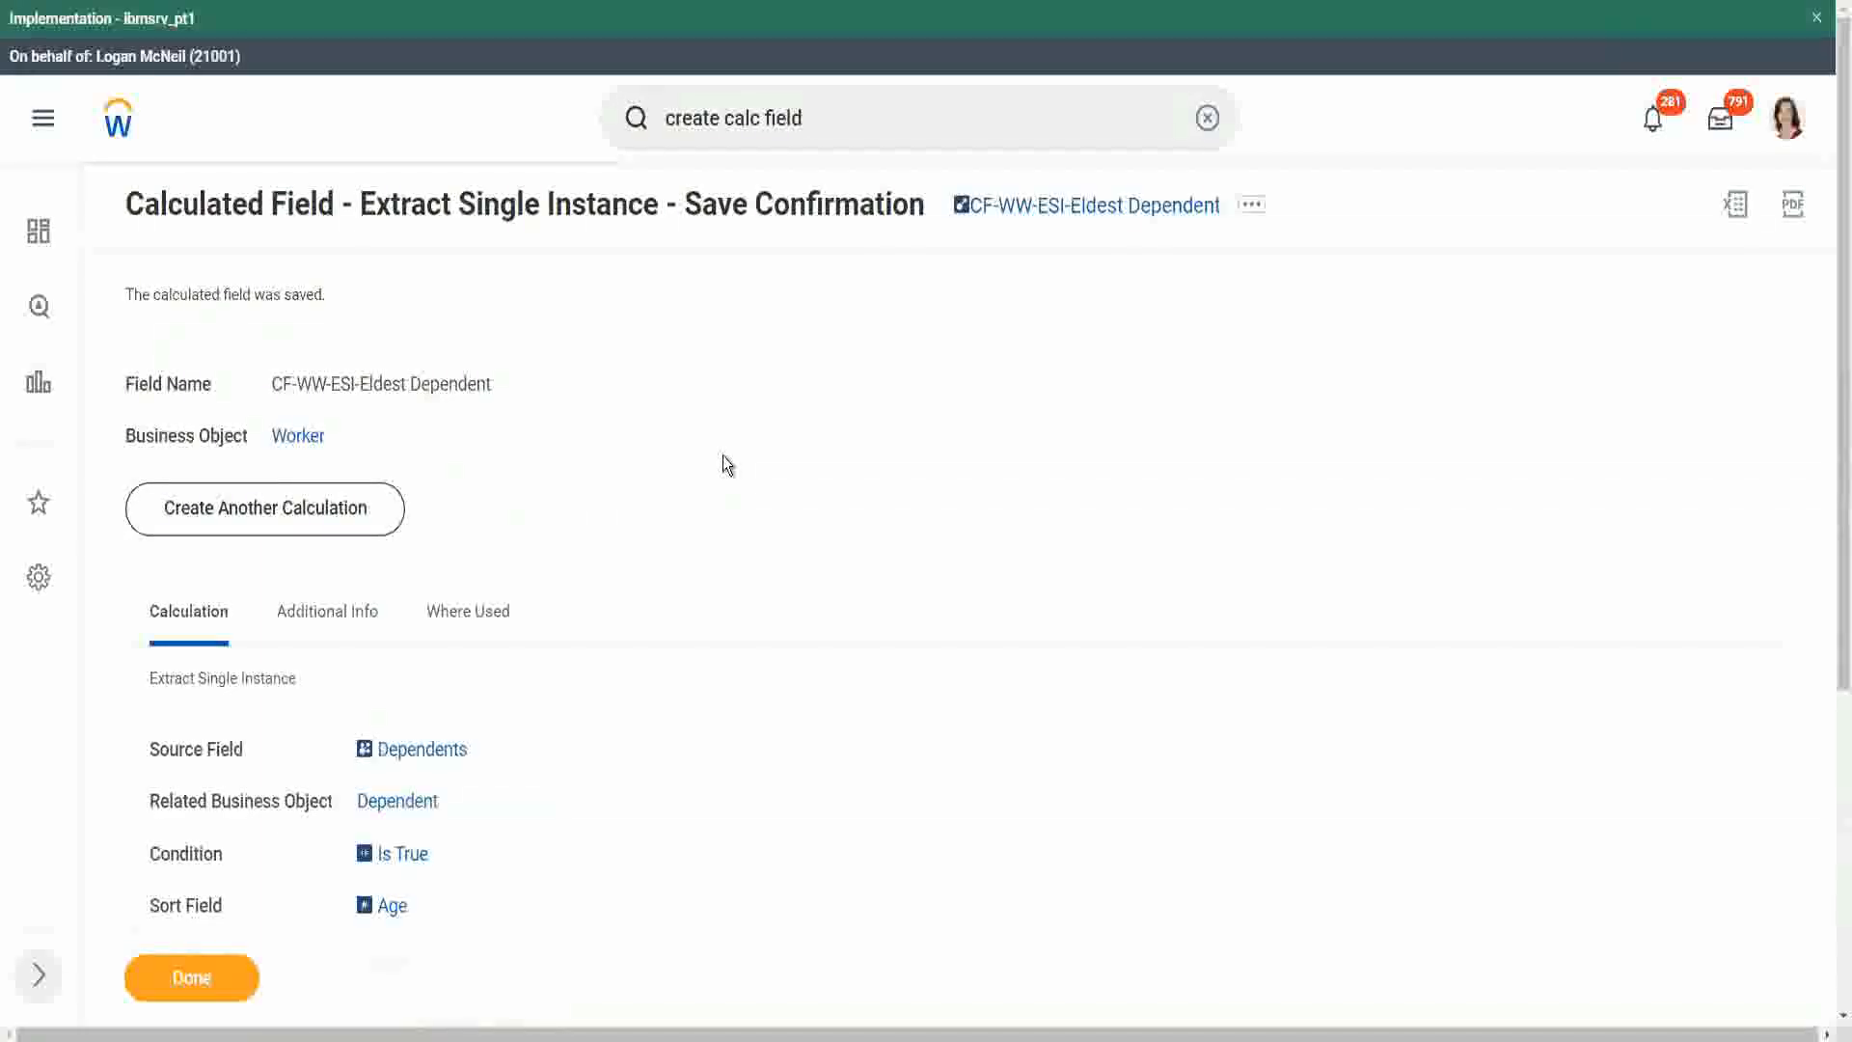
scroll(724, 456, down, 3)
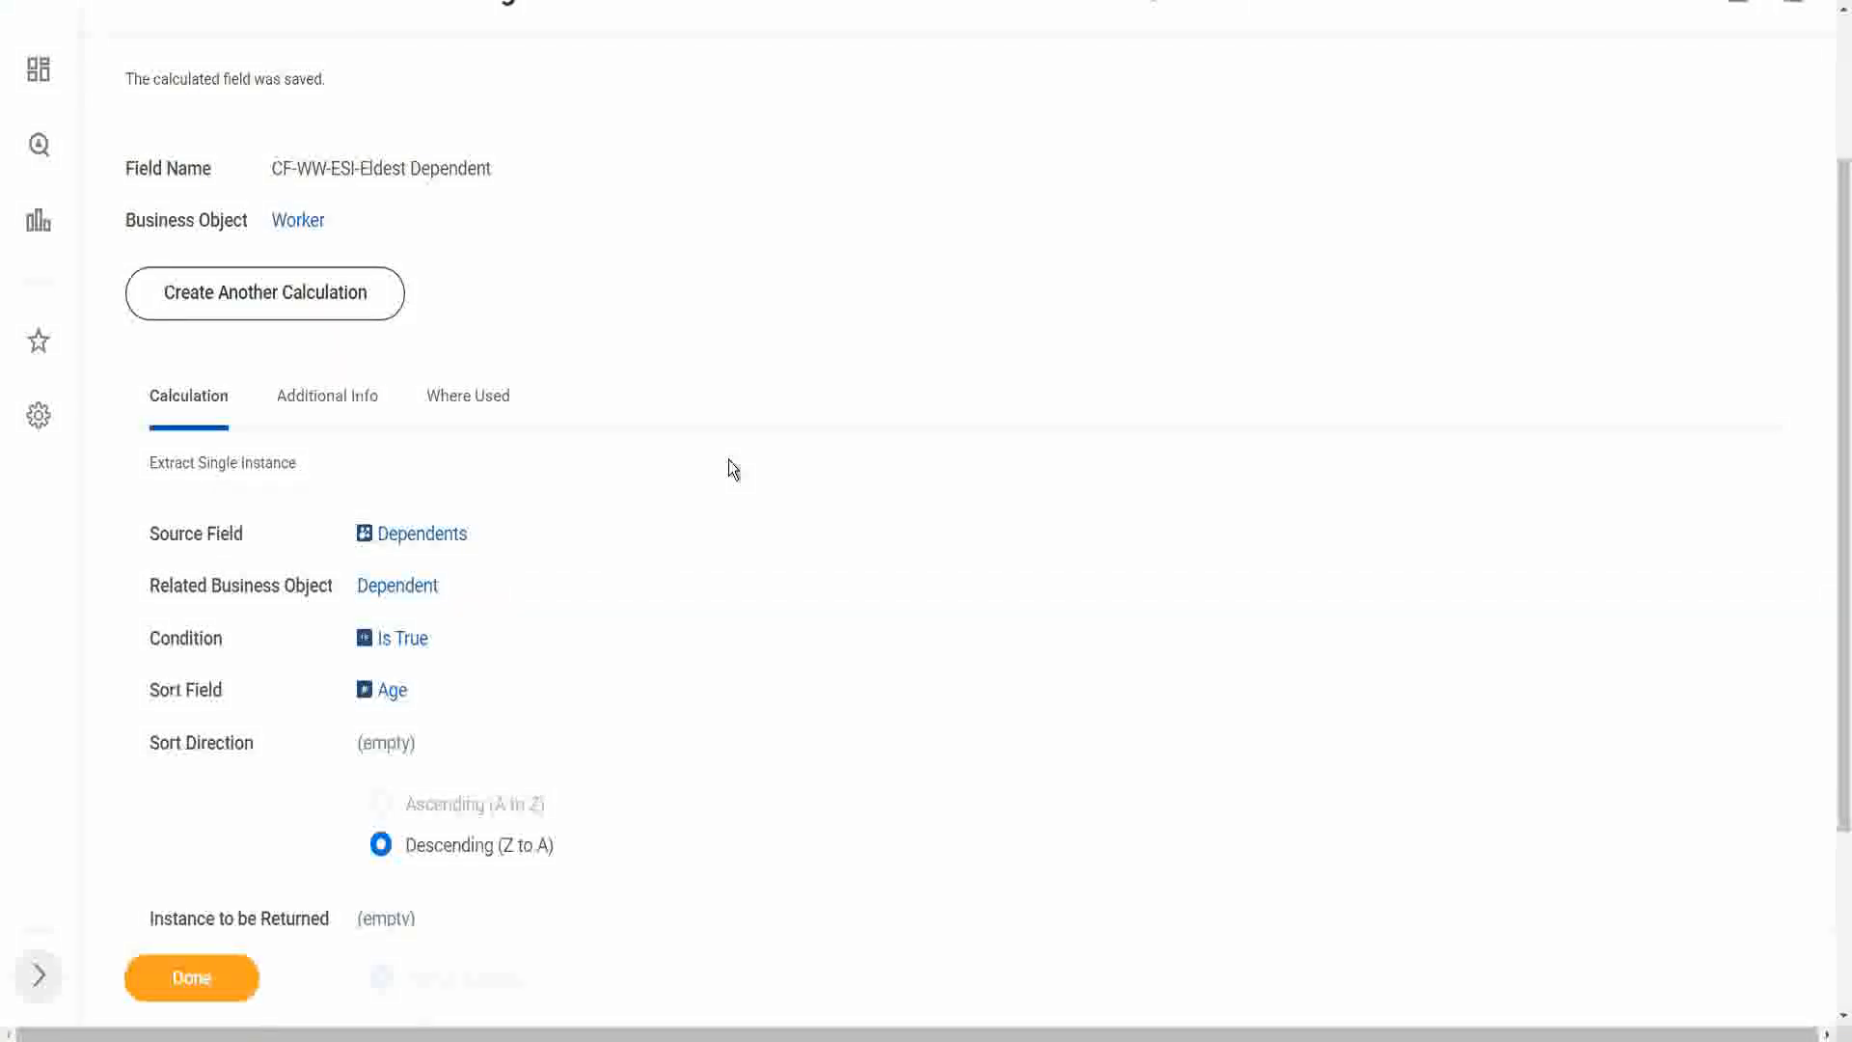
scroll(728, 459, up, 2)
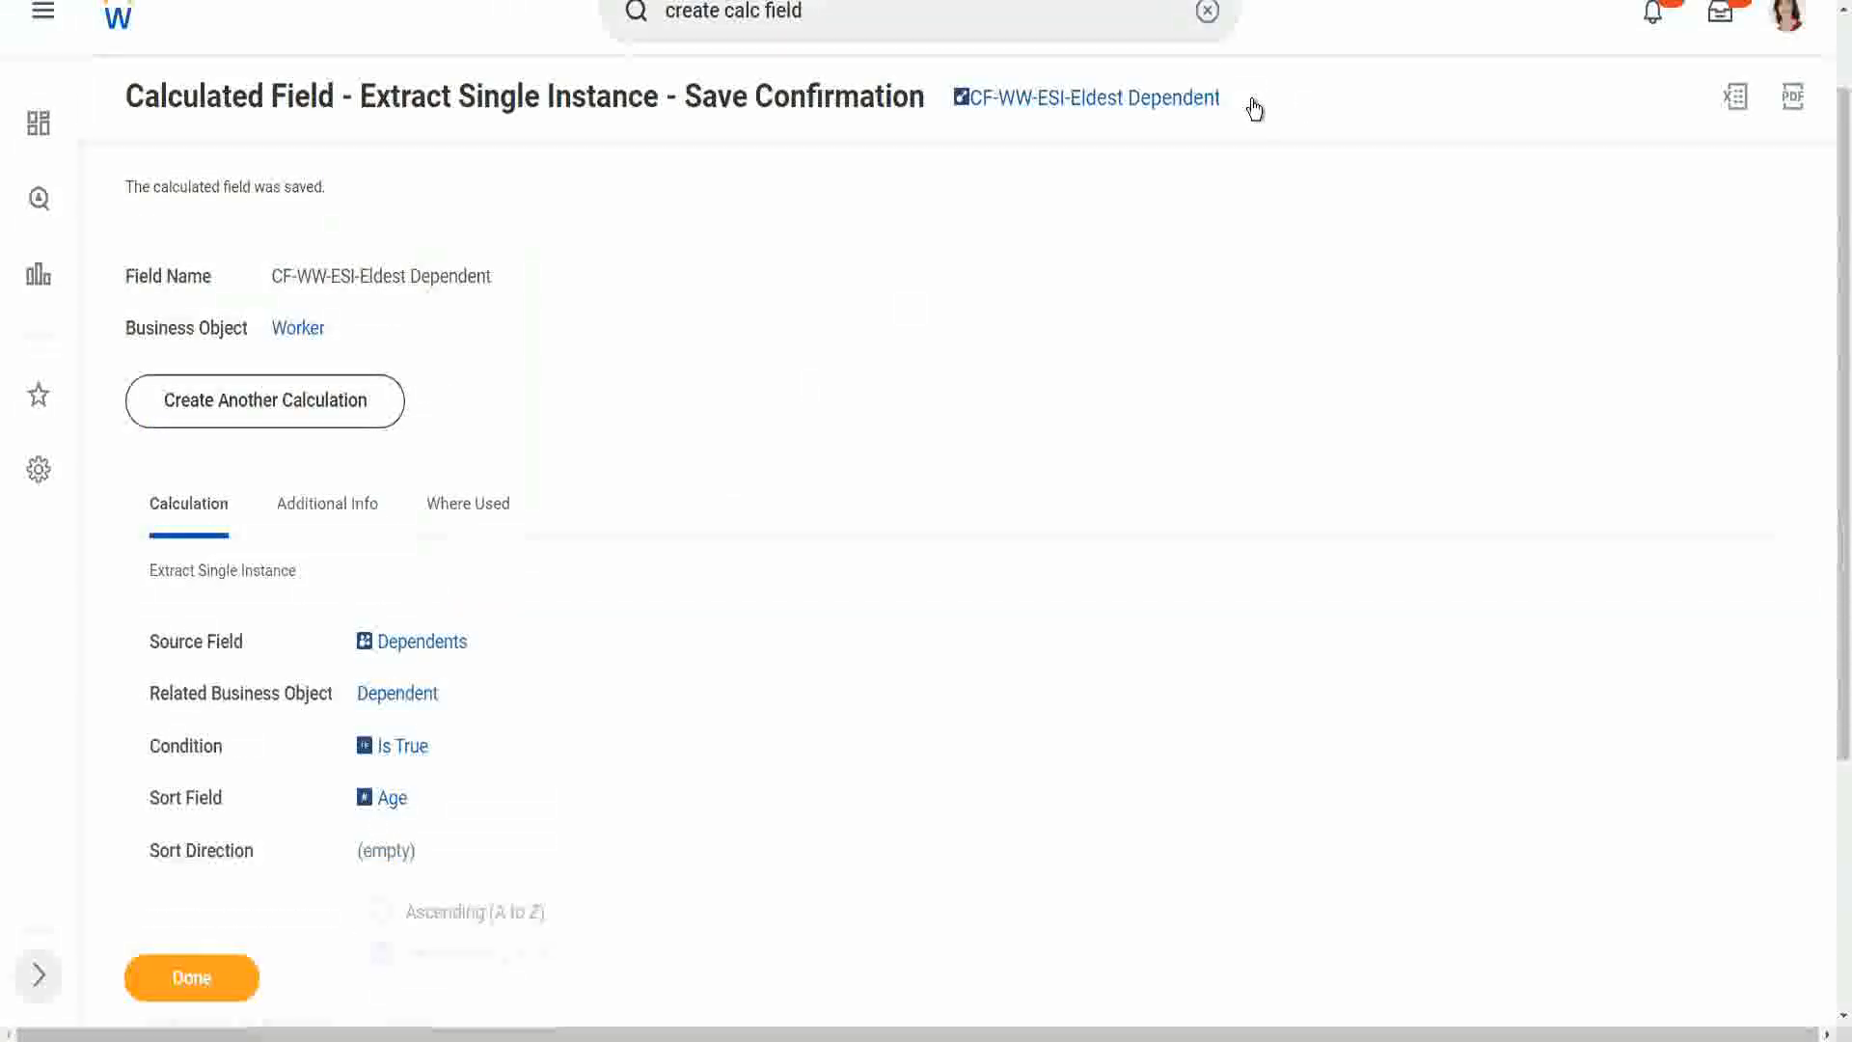
click(1254, 134)
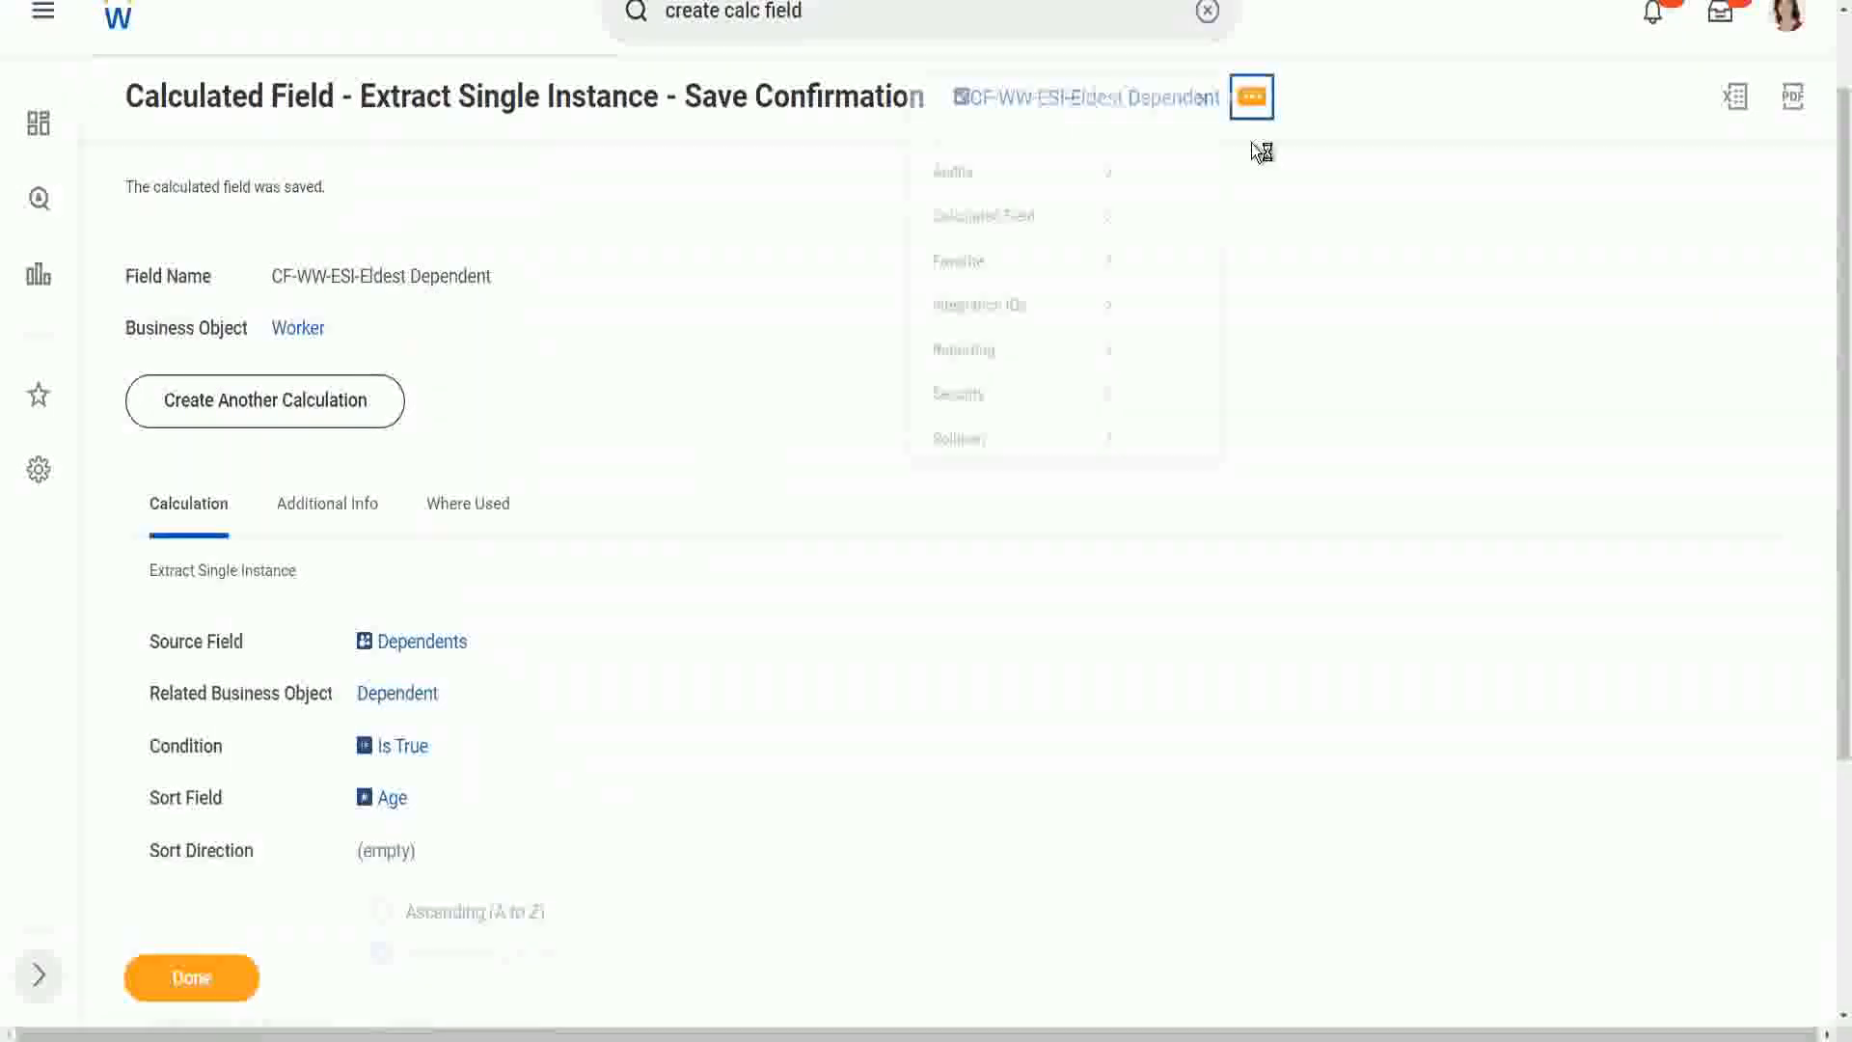
mouse_move(992, 224)
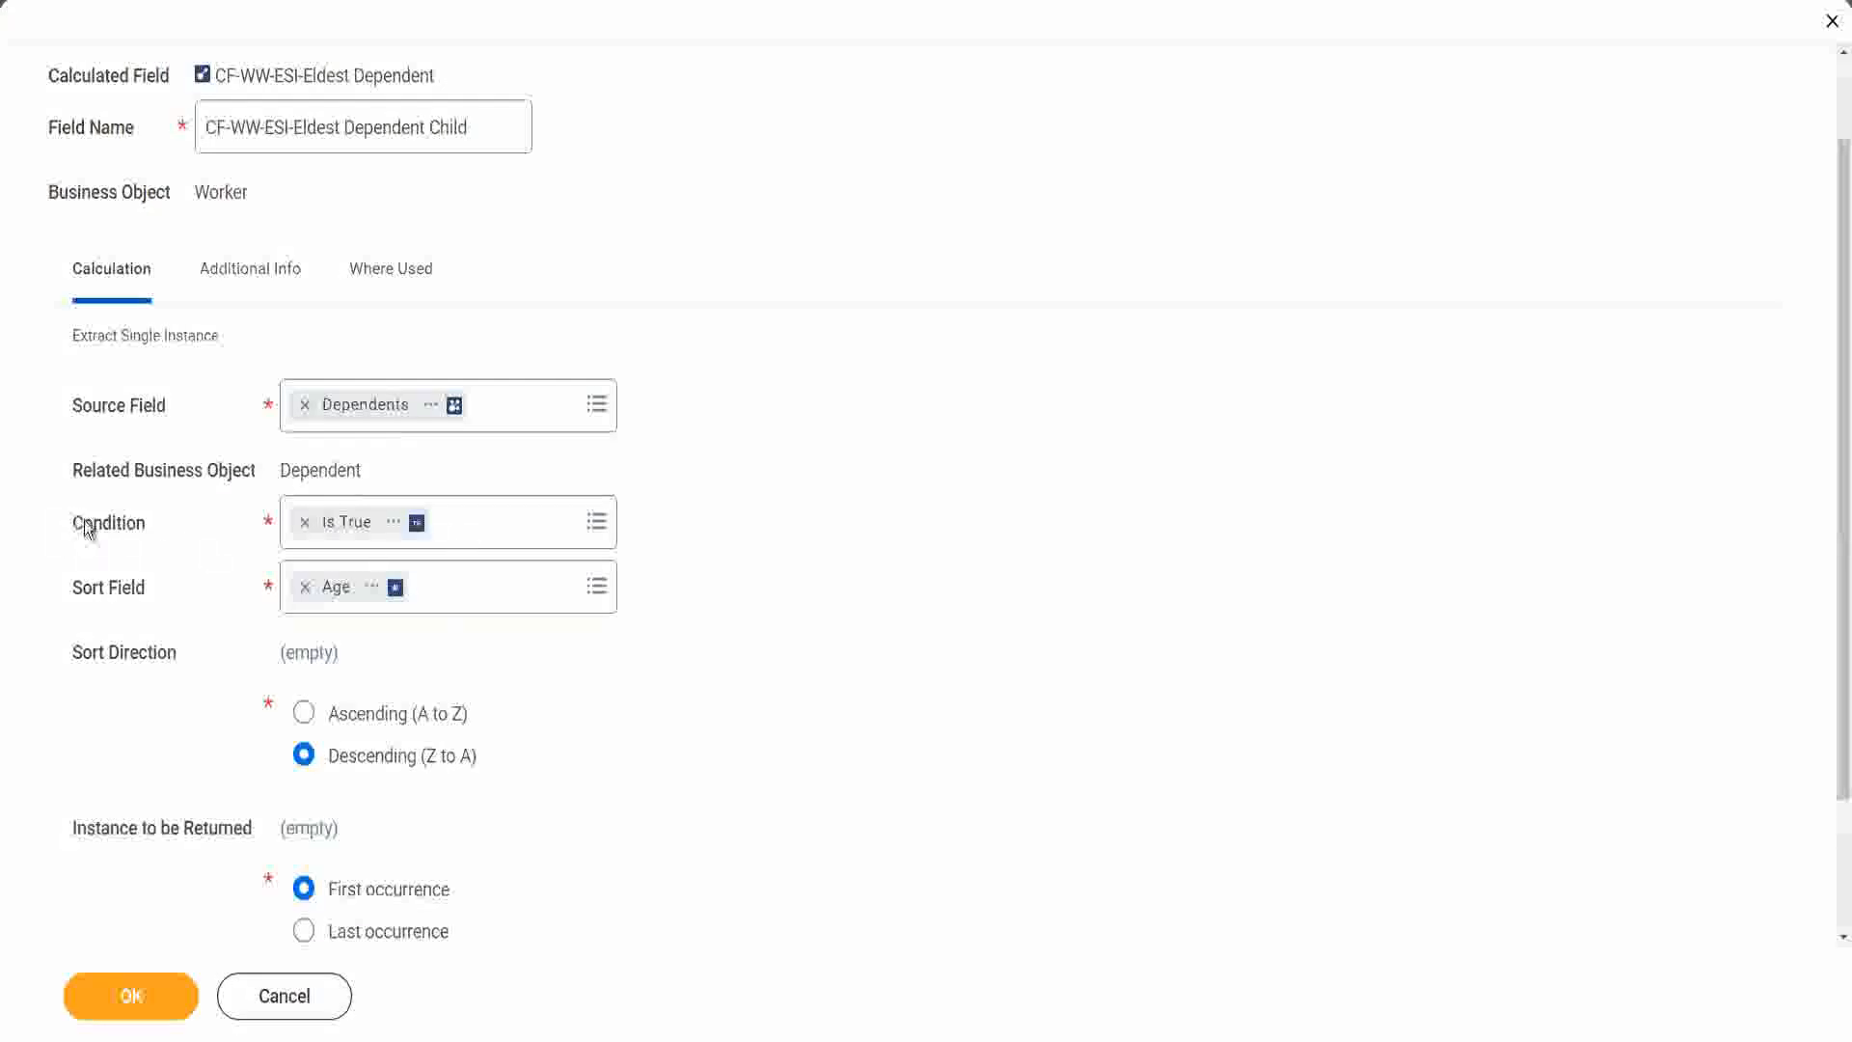
- Open the Condition choices of the calculated field
click(108, 529)
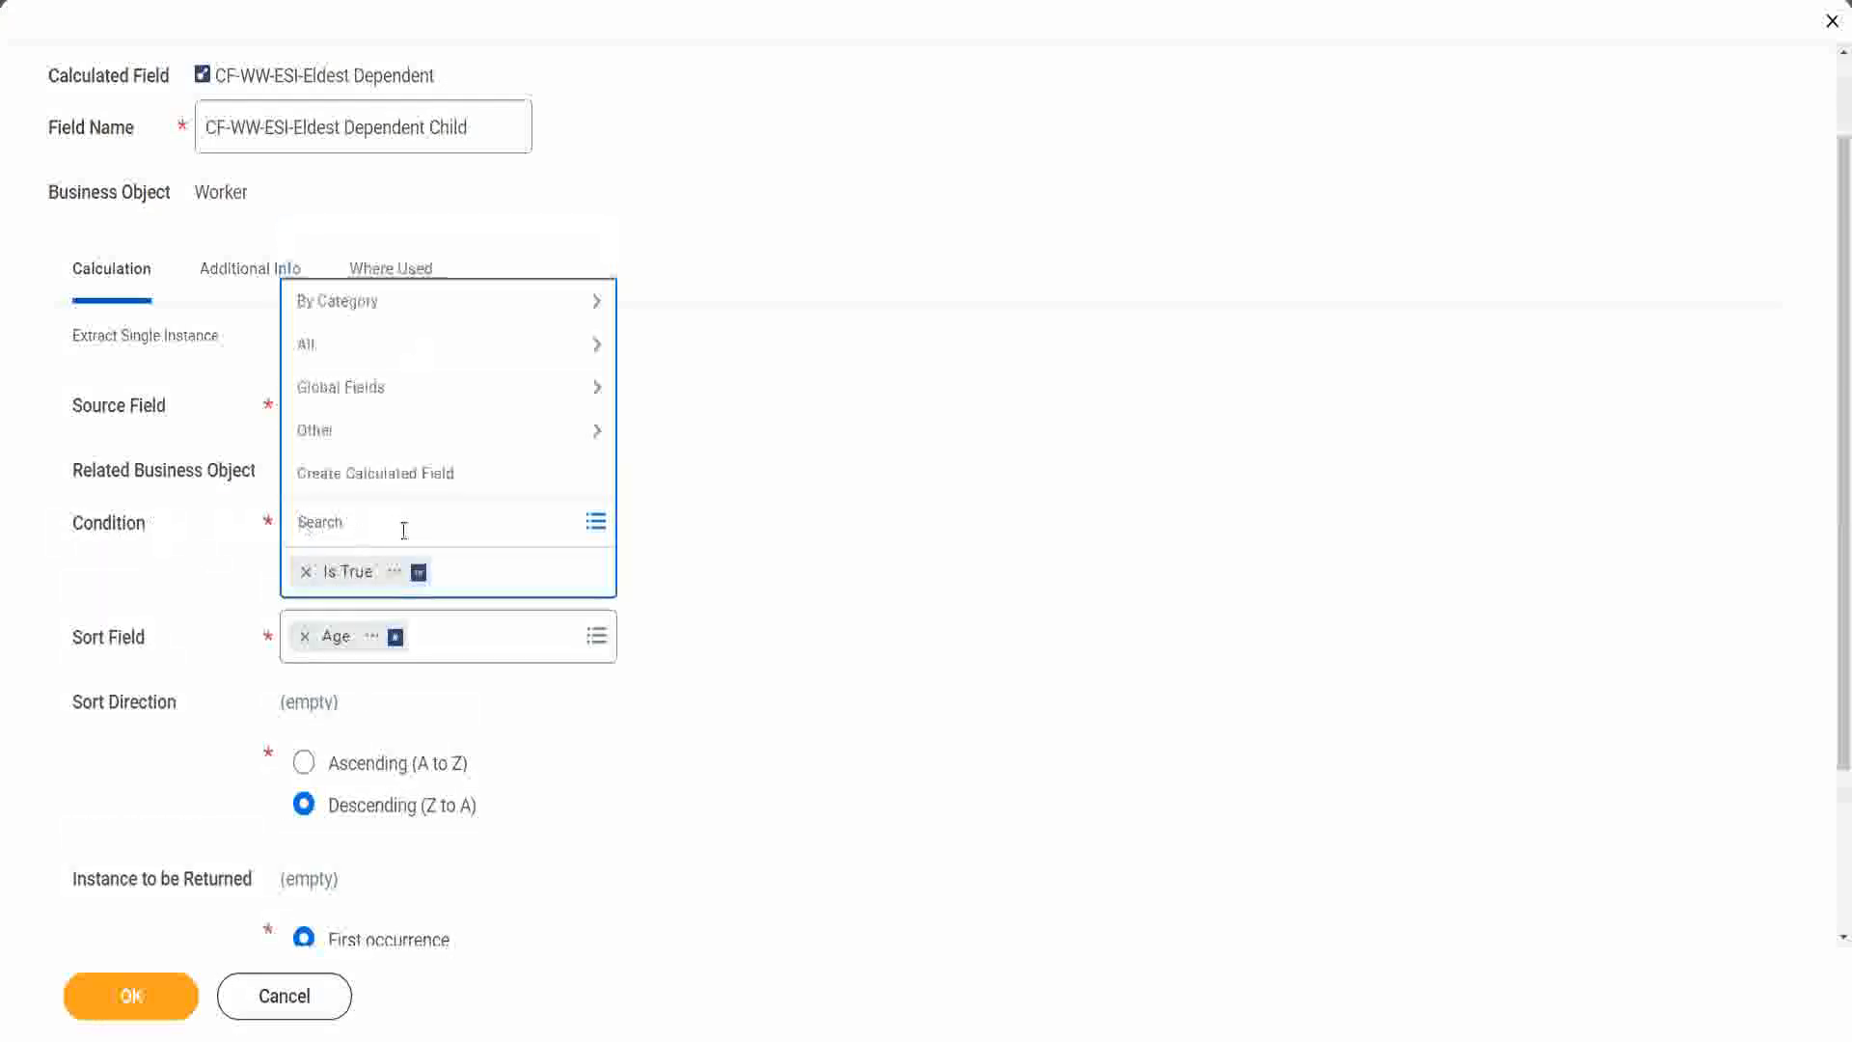